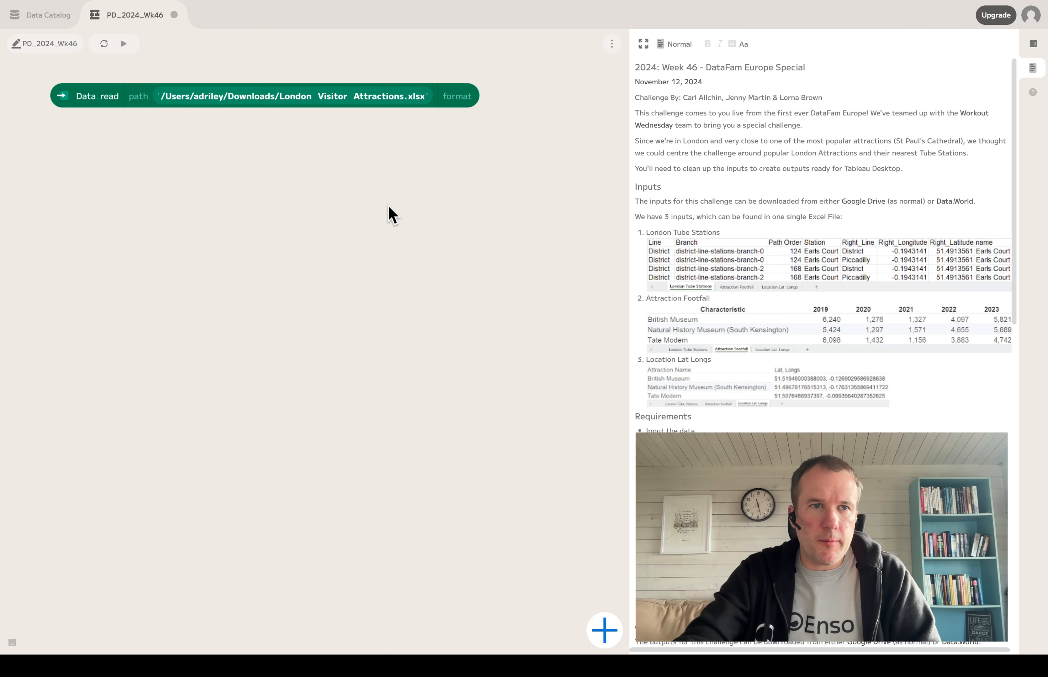
Preview the sheets of the London Visitor Attractions.xlsx workbook and read through the challenge requirements
{"action": "left_click", "coordinate": [94, 104]}
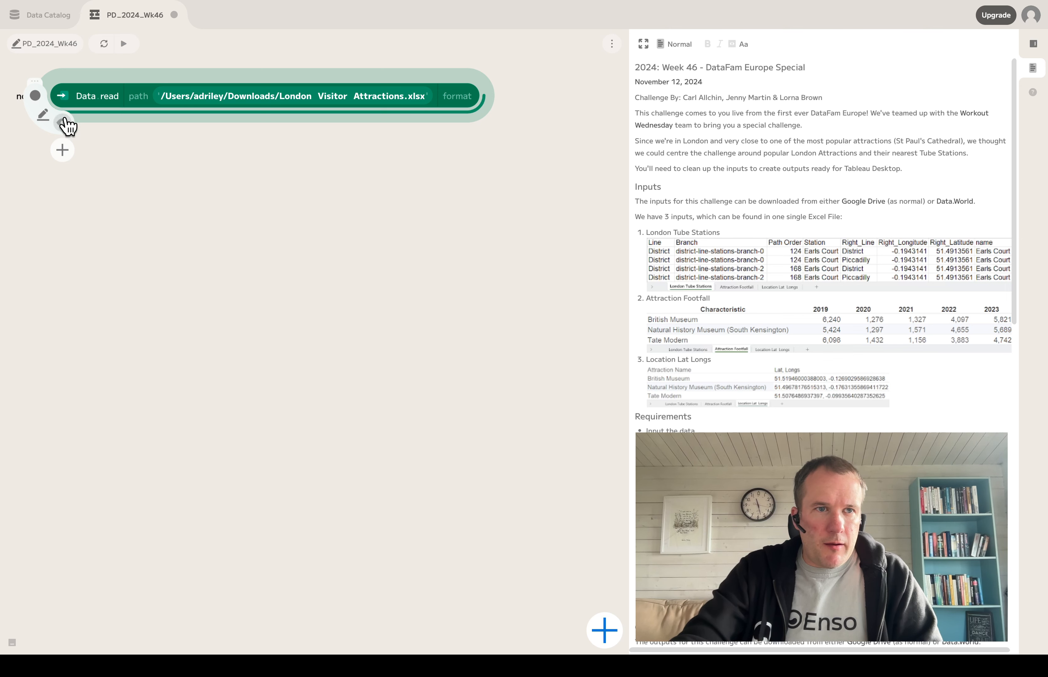
{"action": "left_click", "coordinate": [64, 122]}
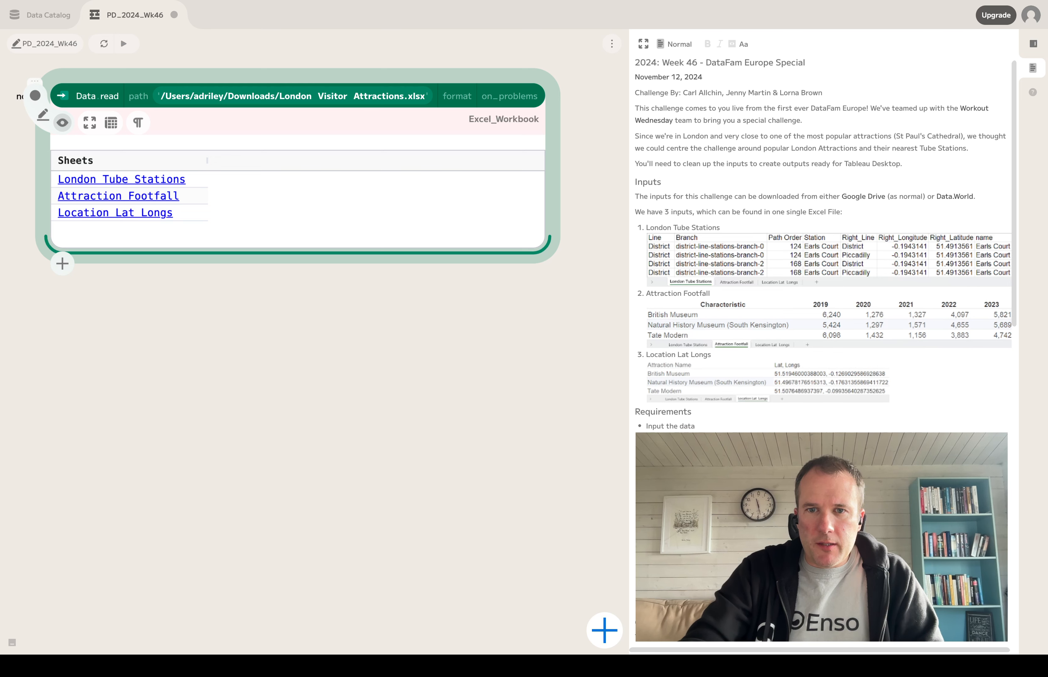
{"action": "scroll", "coordinate": [903, 424], "scroll_direction": "down", "scroll_amount": 5}
{"action": "scroll", "coordinate": [905, 422], "scroll_direction": "down", "scroll_amount": 1}
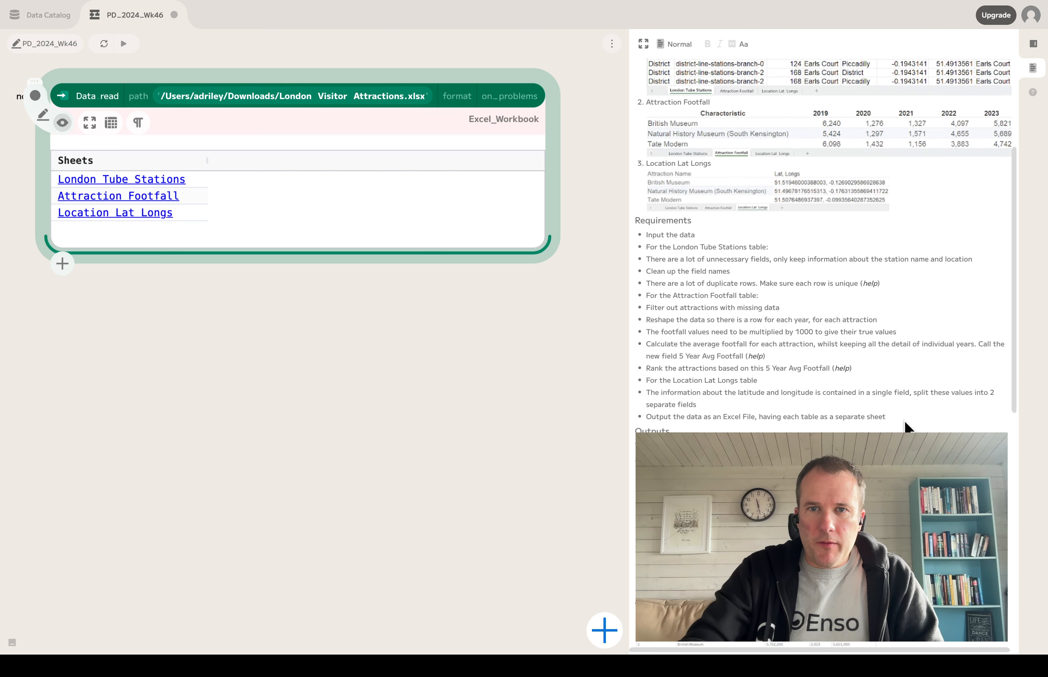
{"action": "left_click_drag", "start_coordinate": [1019, 308], "coordinate": [1019, 370]}
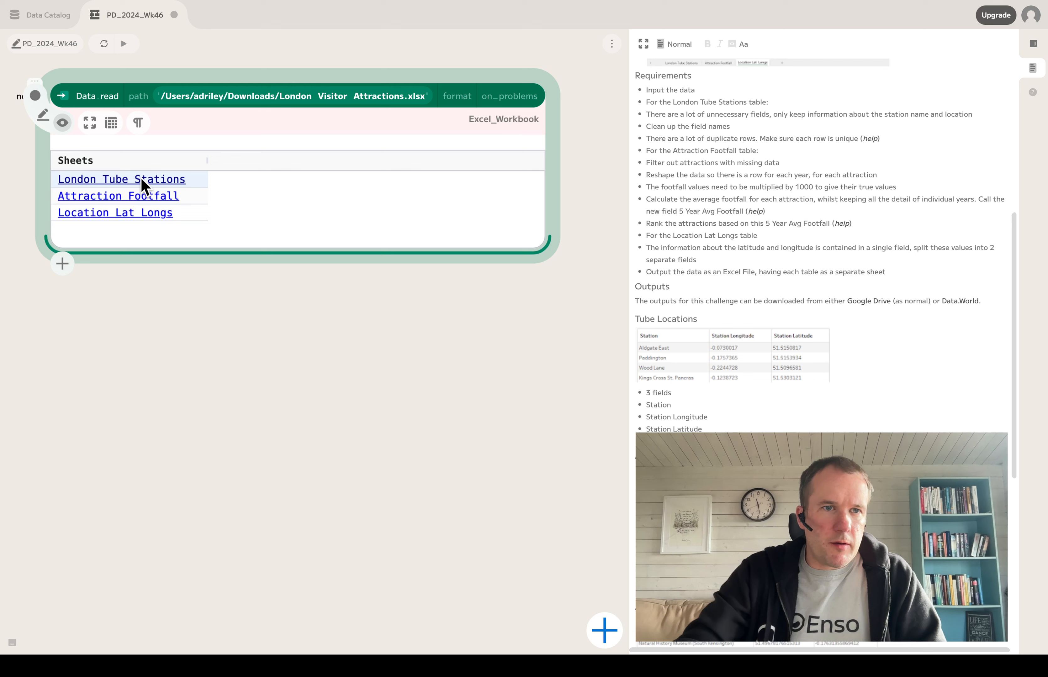
Read the London Tube Stations sheet into its own component and inspect its table in full-screen view
{"action": "double_click", "coordinate": [122, 184]}
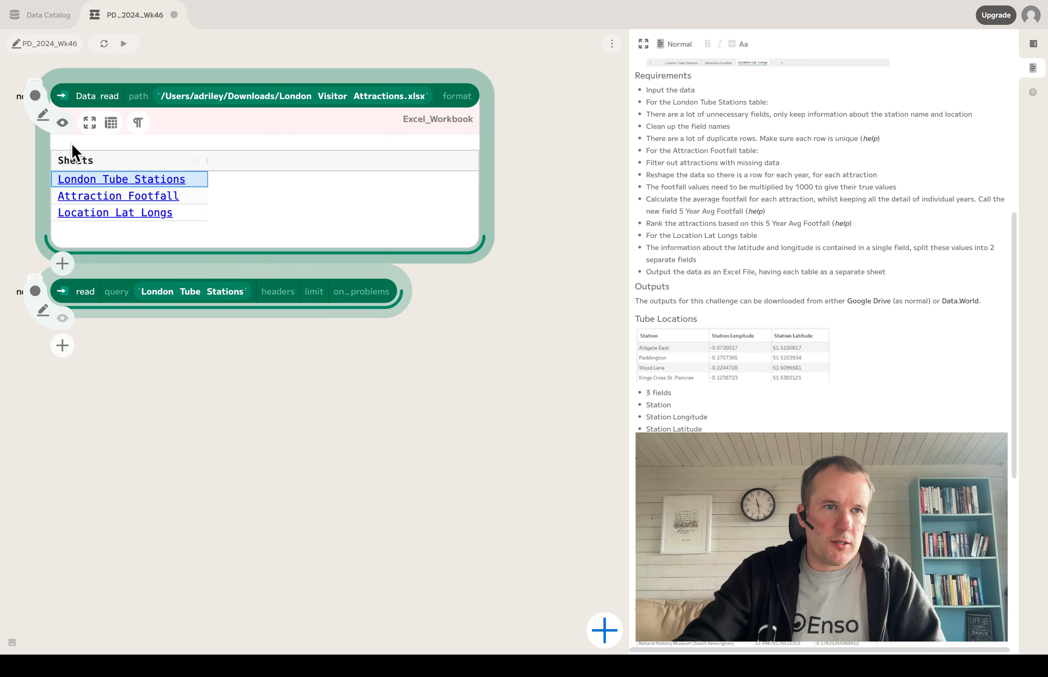
{"action": "left_click", "coordinate": [64, 124]}
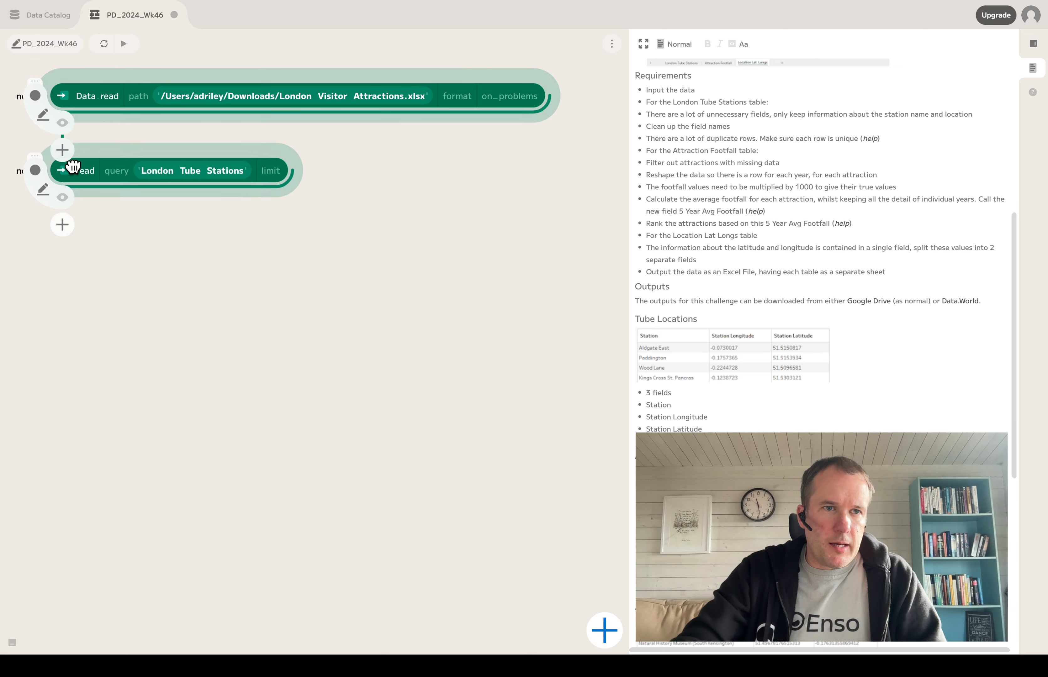
{"action": "left_click", "coordinate": [65, 178]}
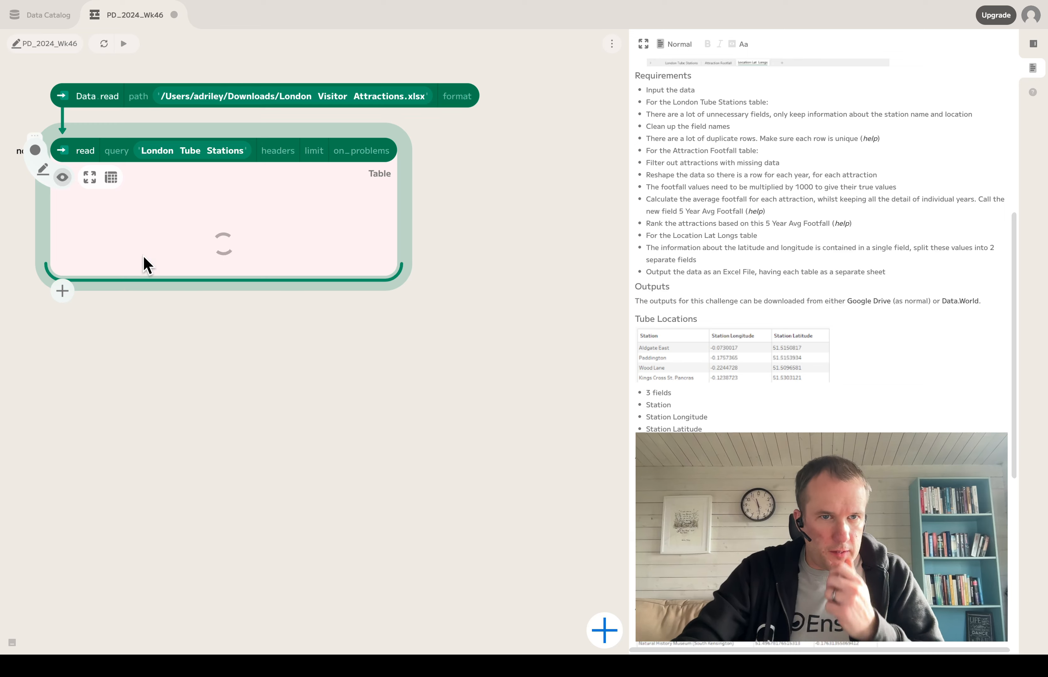
{"action": "left_click", "coordinate": [90, 178]}
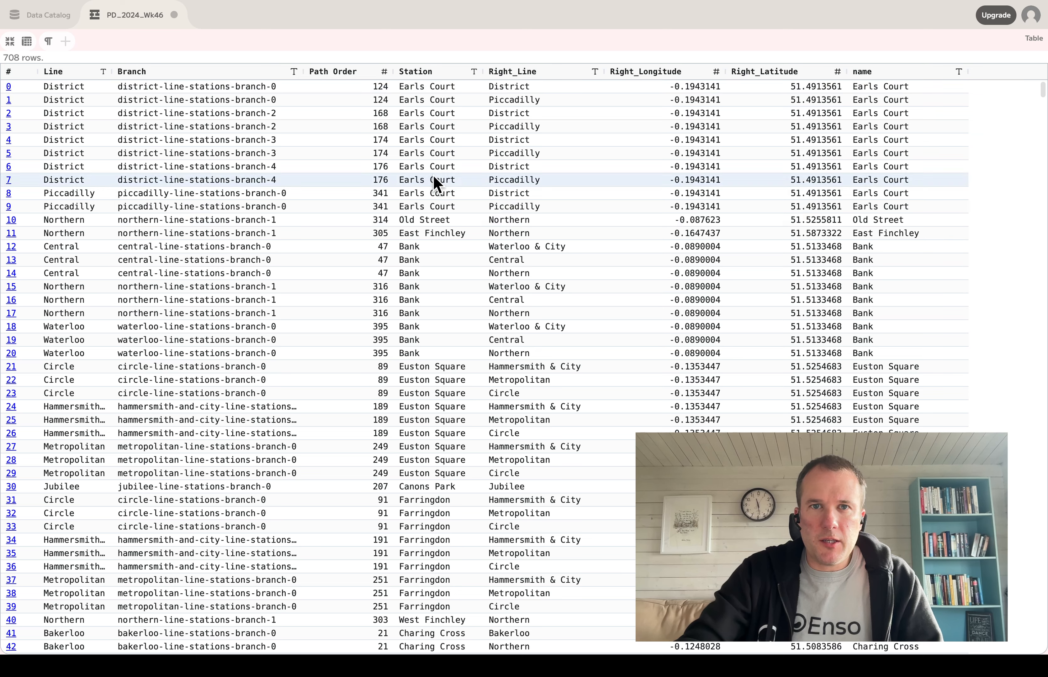
{"action": "left_click", "coordinate": [10, 41]}
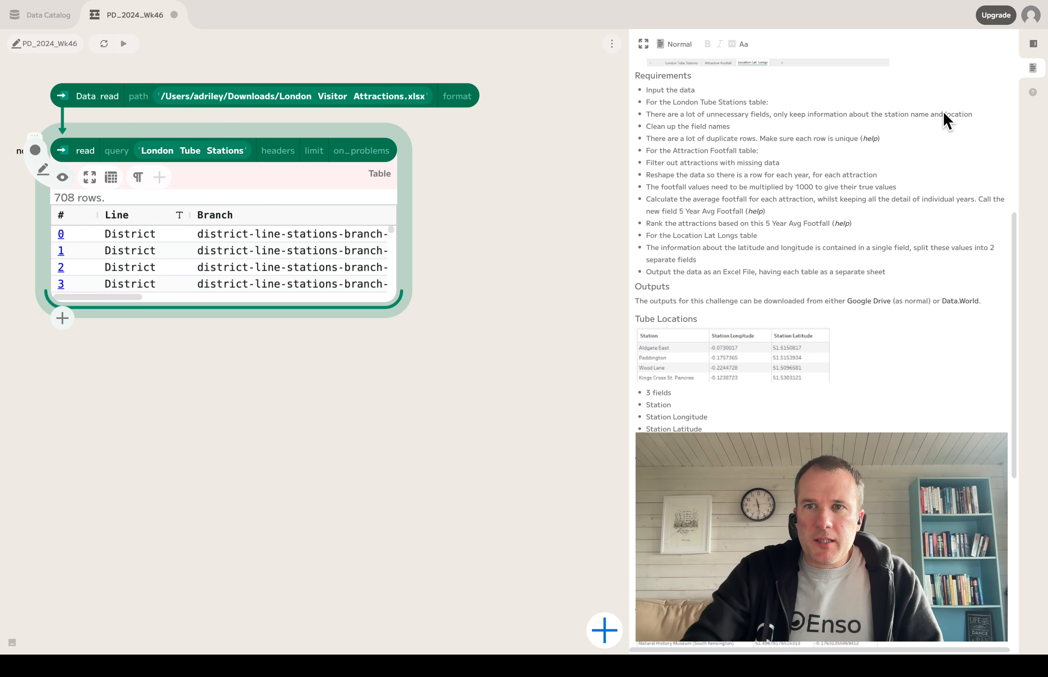
{"action": "left_click", "coordinate": [62, 177]}
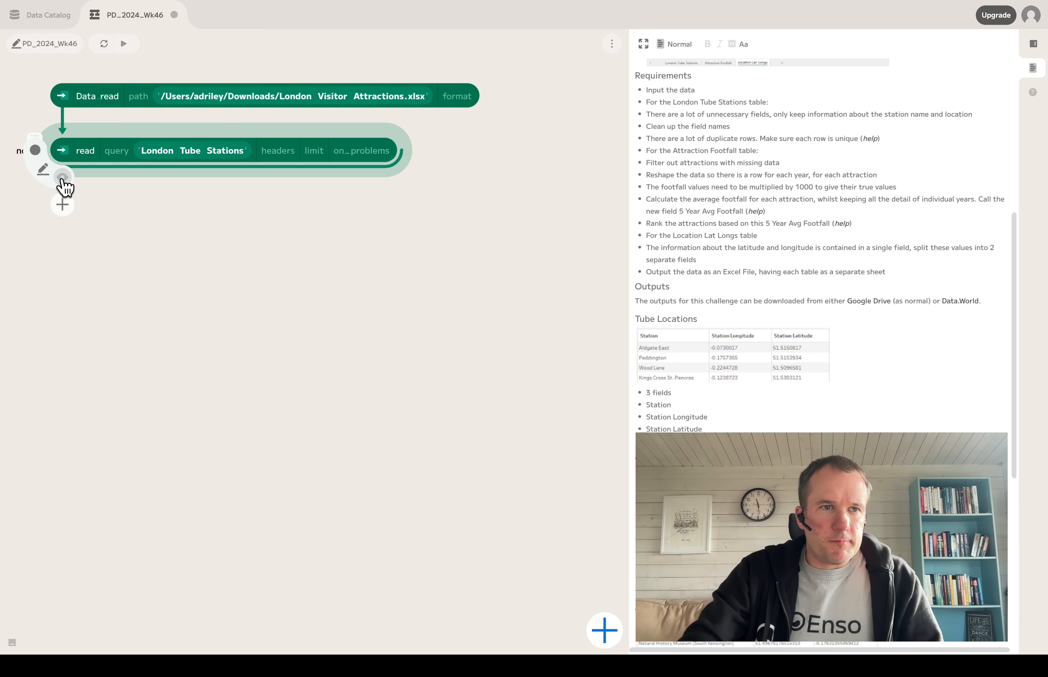
Add a select_columns component after the London Tube Stations read, keeping Station, Right_Longitude and Right_Latitude
{"action": "left_click", "coordinate": [63, 206]}
{"action": "type", "text": "sel"}
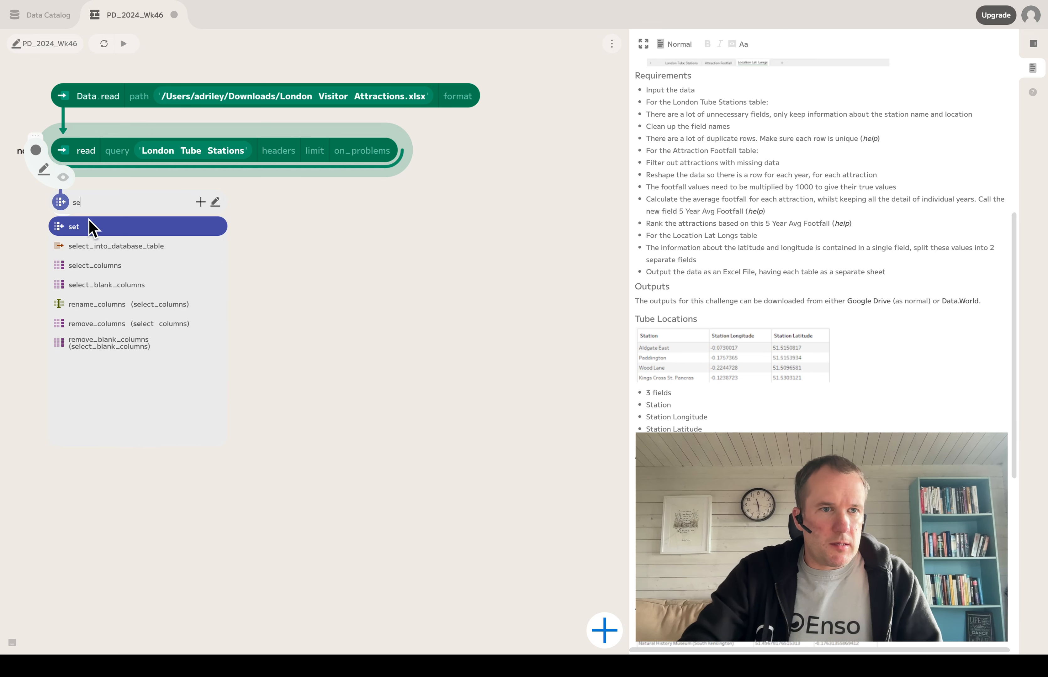
{"action": "left_click", "coordinate": [132, 267]}
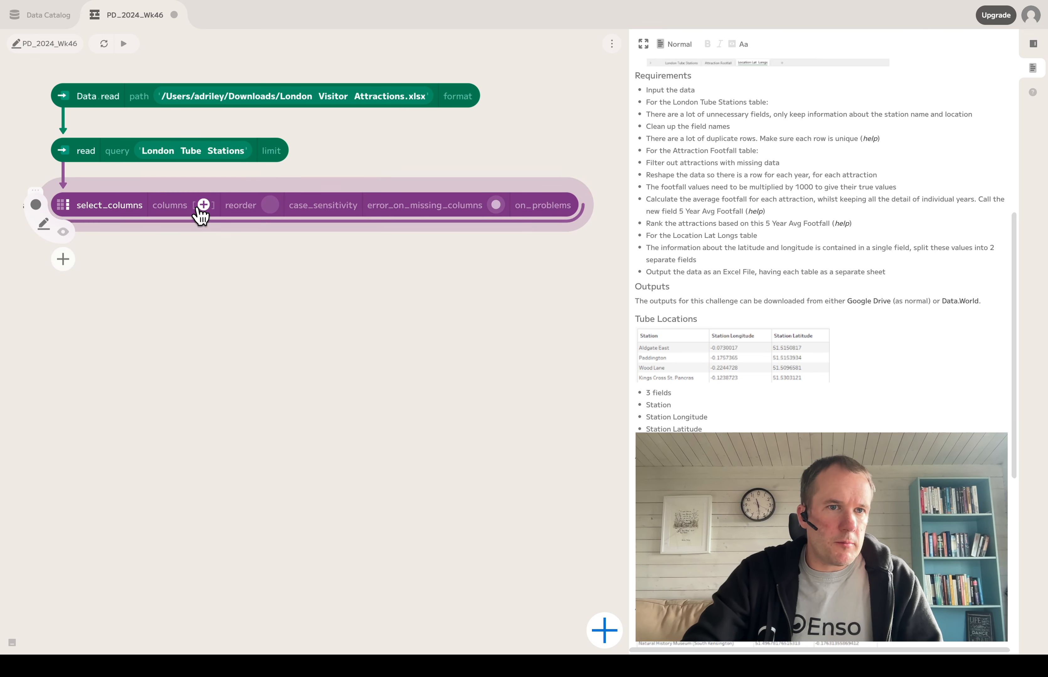
{"action": "left_click", "coordinate": [203, 205]}
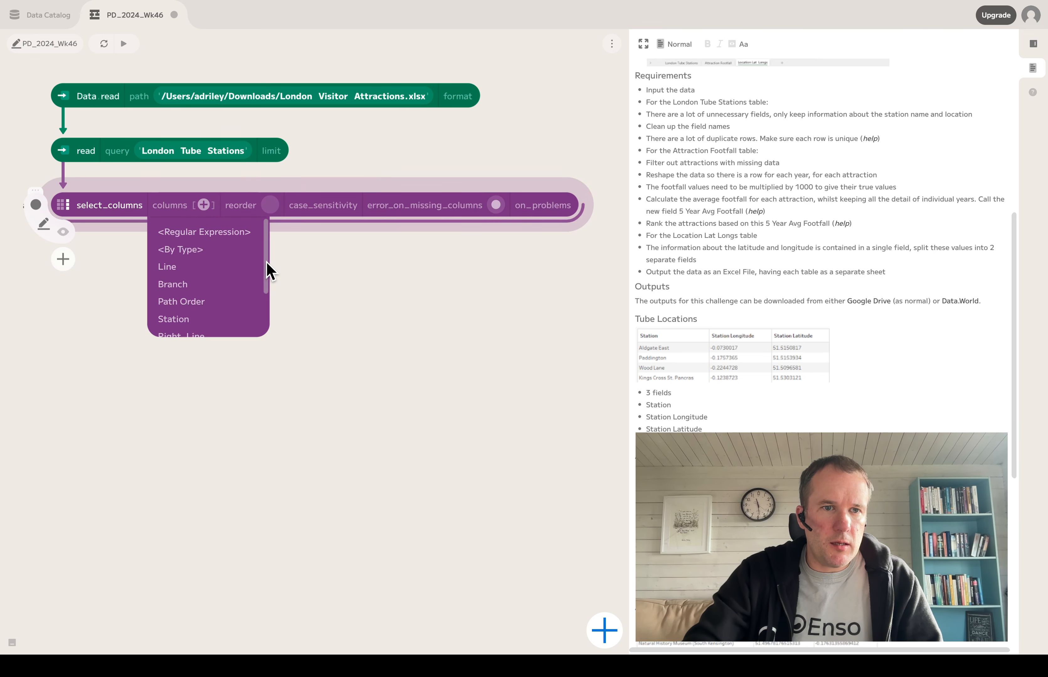
{"action": "scroll", "coordinate": [198, 281], "scroll_direction": "down", "scroll_amount": 3}
{"action": "left_click", "coordinate": [194, 266]}
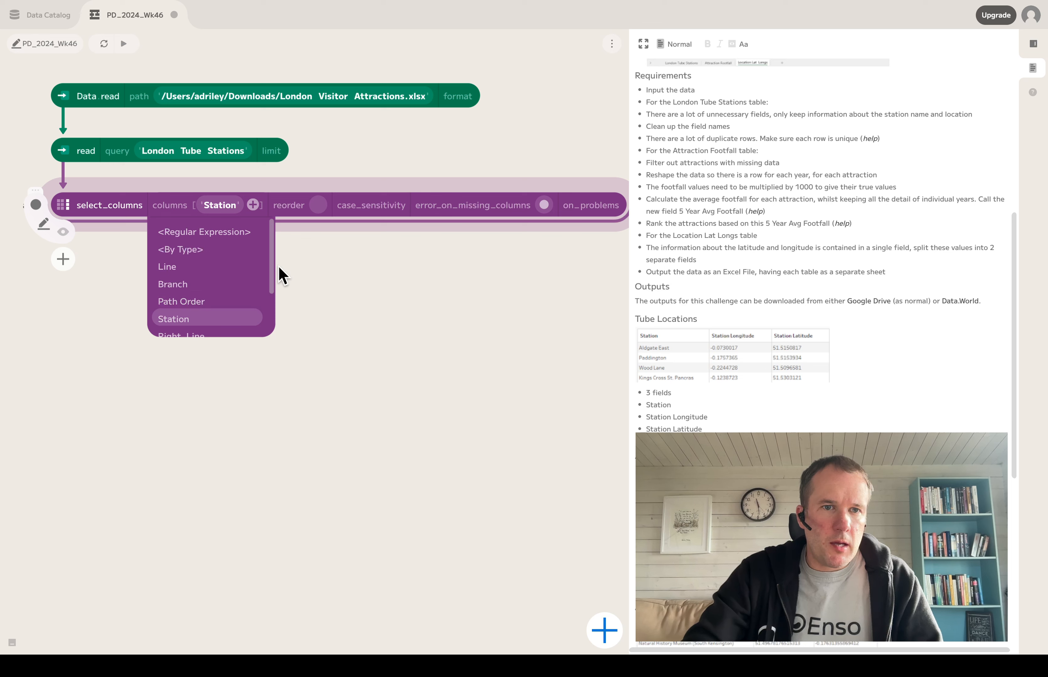
{"action": "scroll", "coordinate": [277, 289], "scroll_direction": "down", "scroll_amount": 2}
{"action": "left_click", "coordinate": [229, 314]}
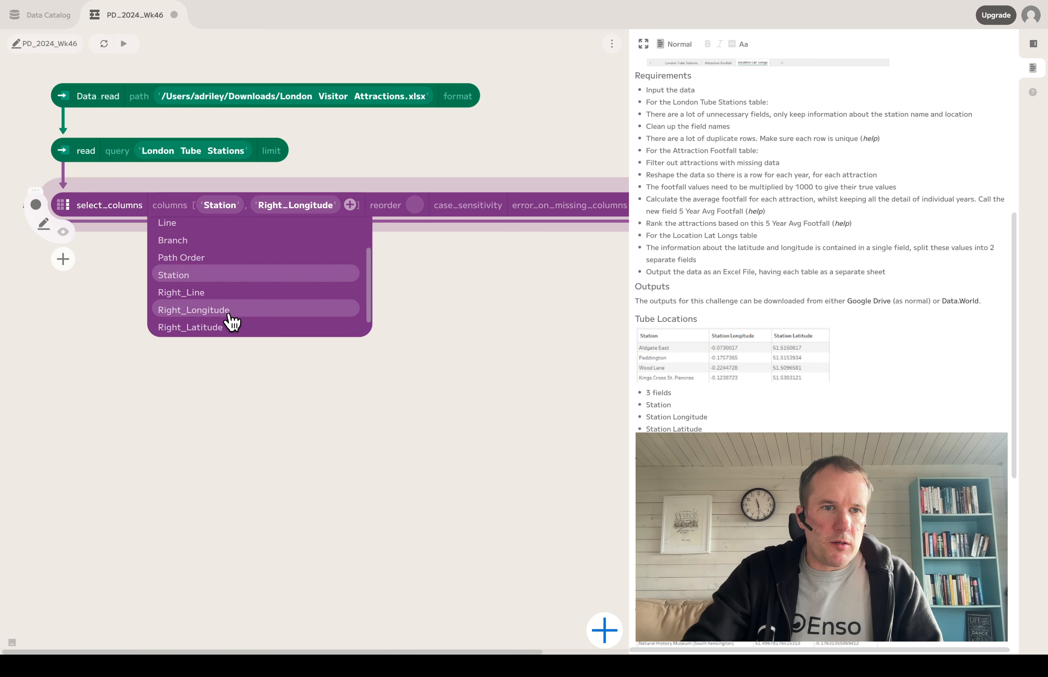
{"action": "left_click", "coordinate": [225, 329]}
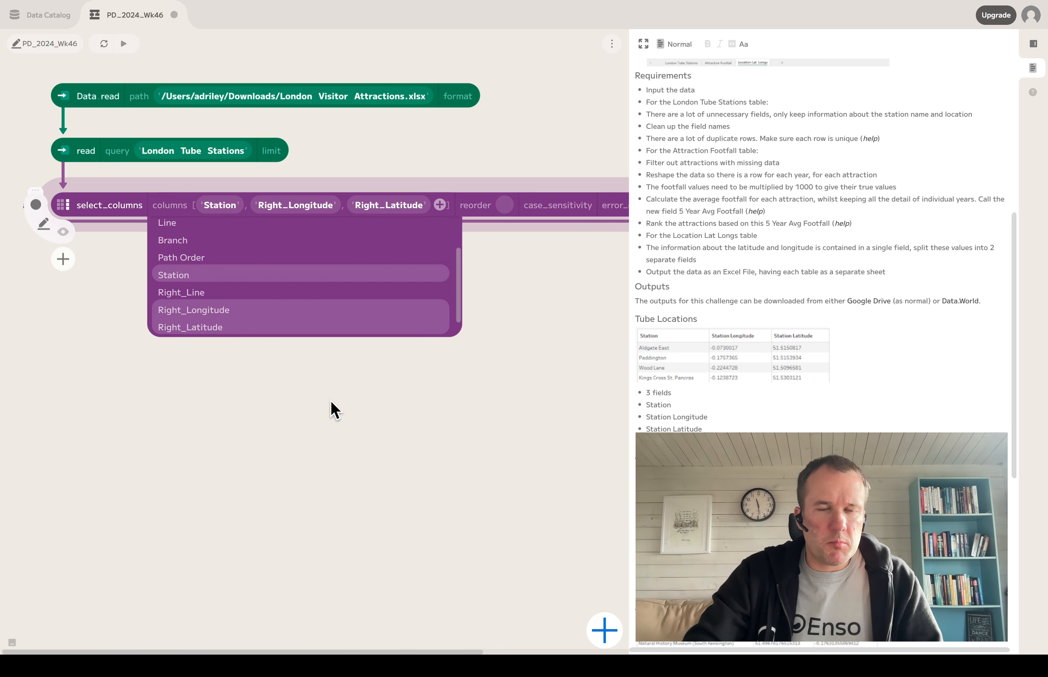
{"action": "left_click", "coordinate": [333, 413]}
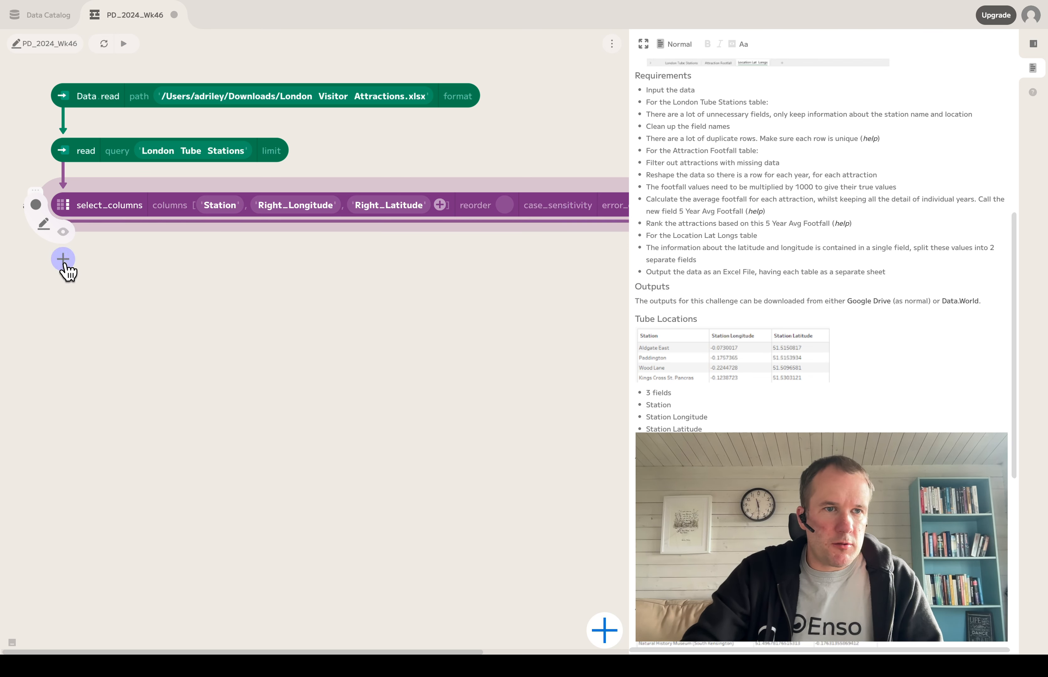
Add a rename_columns component after the column selection, with a first rename pair for the Right_Longitude column
{"action": "left_click", "coordinate": [66, 266]}
{"action": "type", "text": "re"}
{"action": "left_click", "coordinate": [108, 284]}
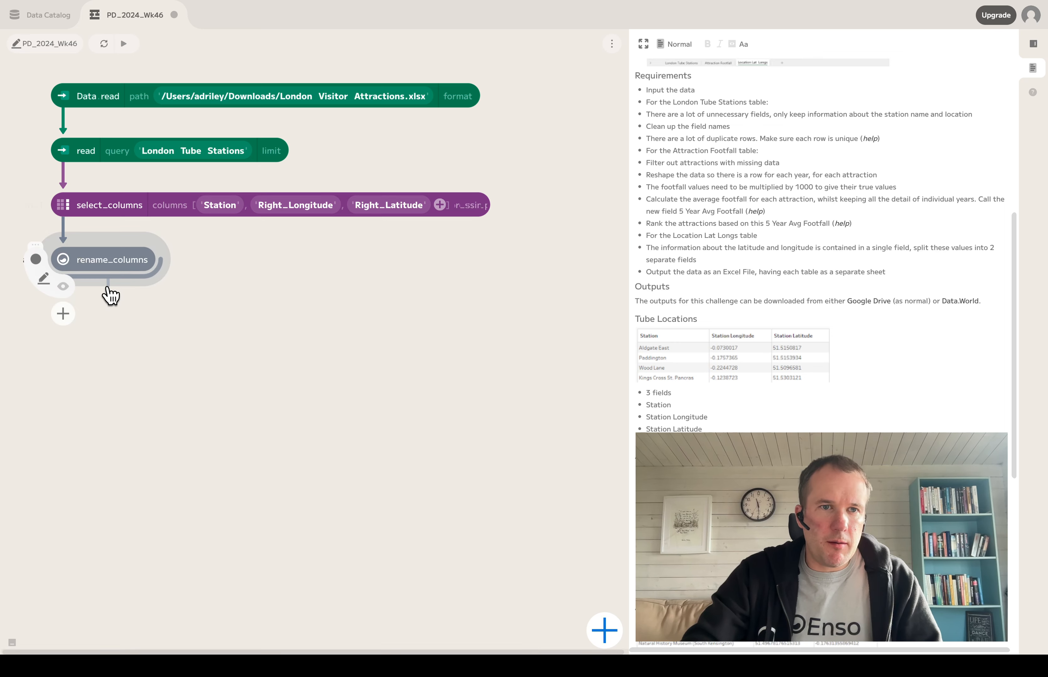
{"action": "left_click", "coordinate": [227, 259]}
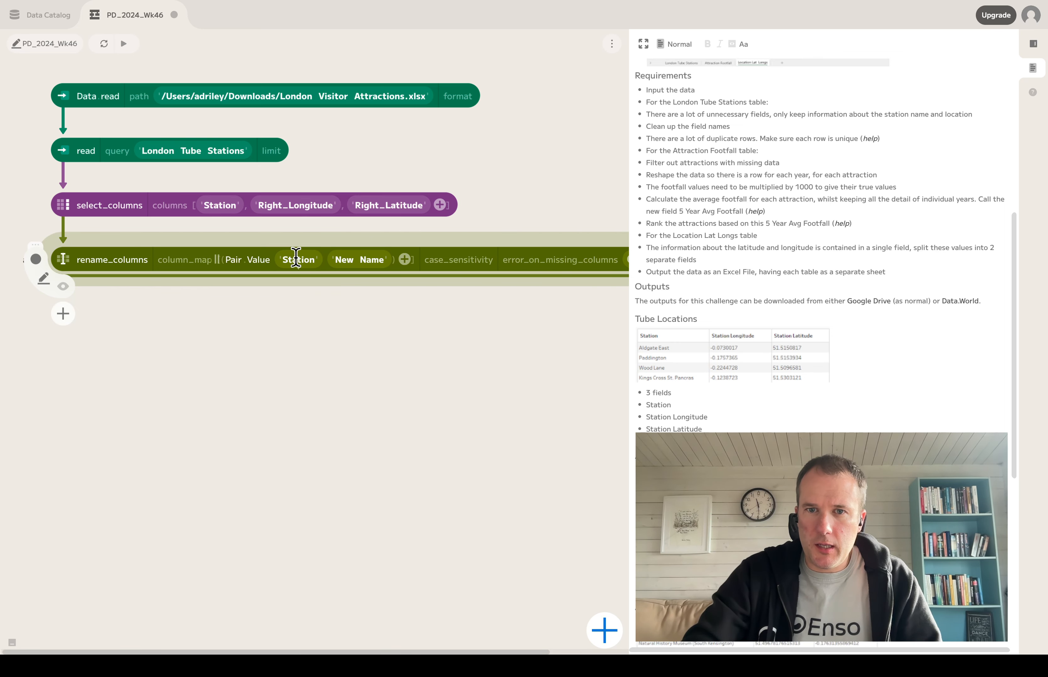
{"action": "left_click", "coordinate": [298, 259]}
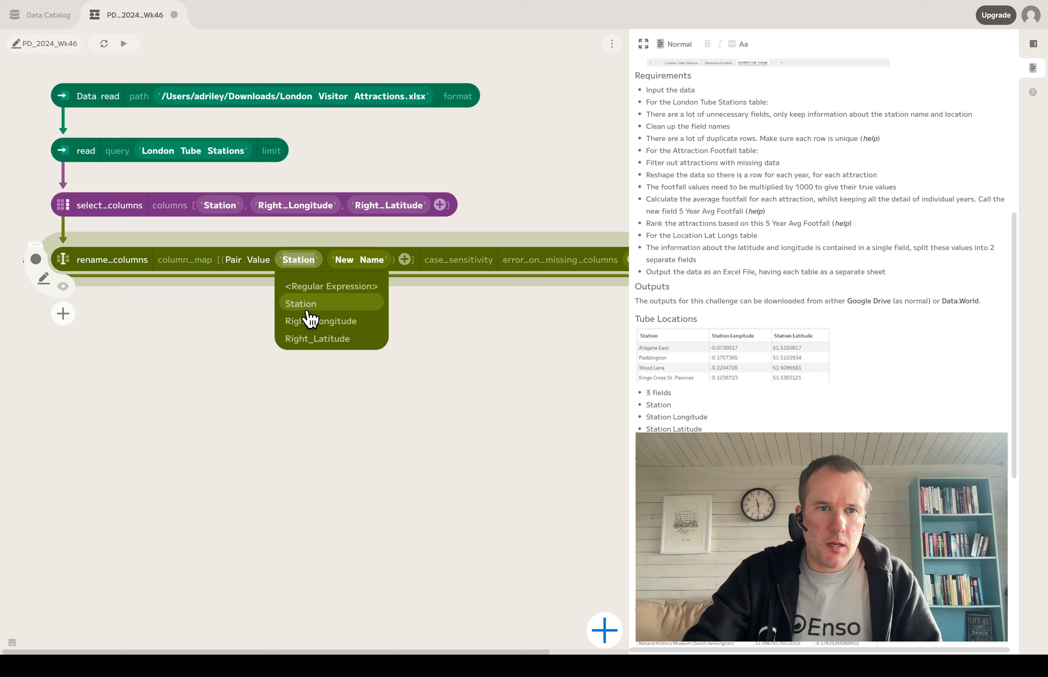
{"action": "left_click", "coordinate": [311, 322]}
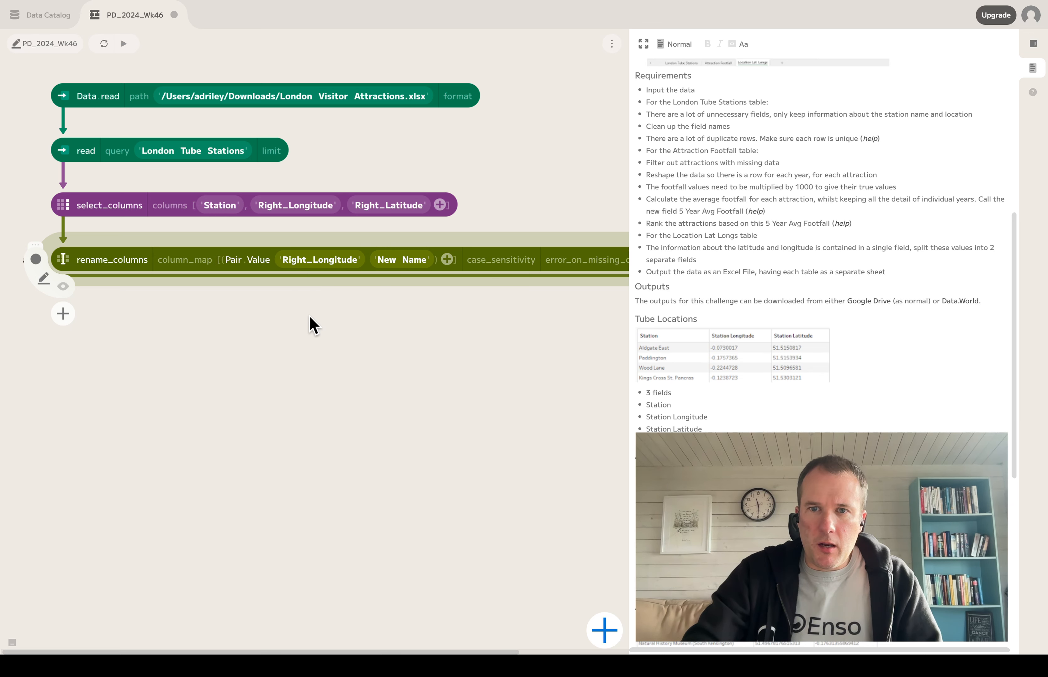
Set the new name for the Right_Longitude column to Station Longitude
{"action": "double_click", "coordinate": [394, 259]}
{"action": "left_click", "coordinate": [354, 256]}
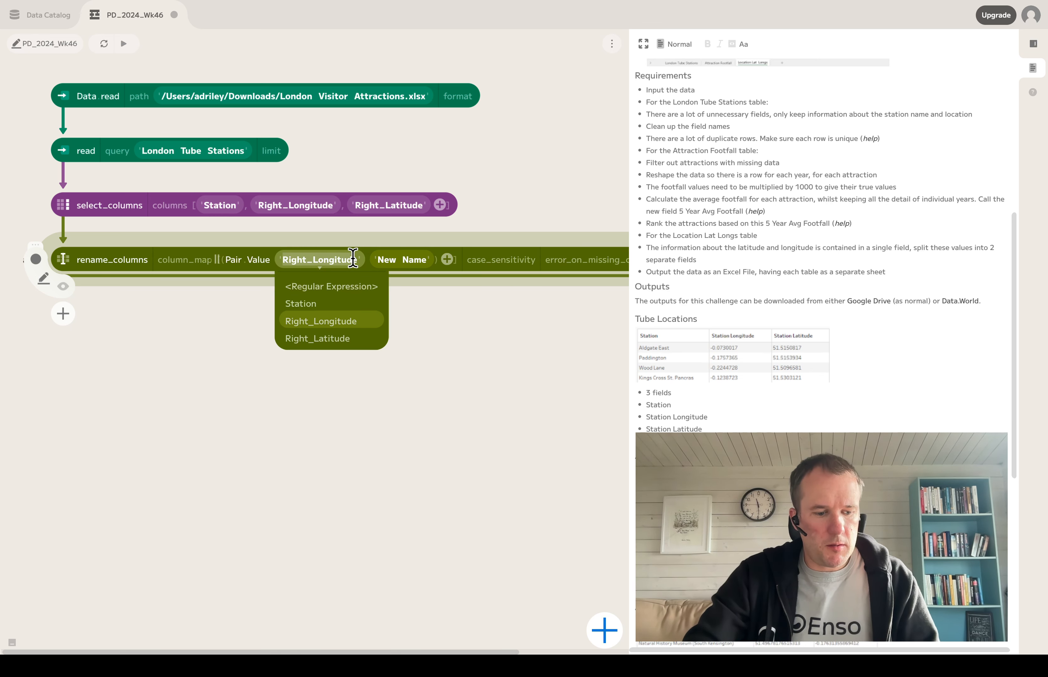
{"action": "left_click", "coordinate": [419, 258]}
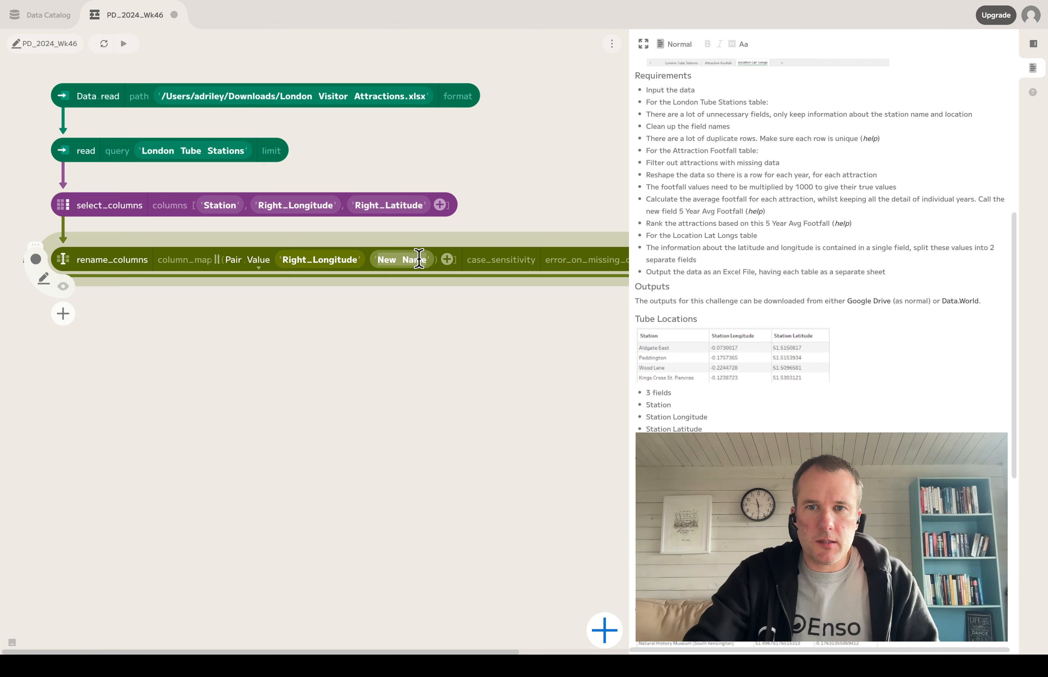
{"action": "type", "text": "Right_Longitud"}
{"action": "left_click_drag", "start_coordinate": [408, 260], "coordinate": [379, 261]}
{"action": "key", "text": "Left"}
{"action": "key", "text": "Delete"}
{"action": "key", "text": "Delete"}
{"action": "key", "text": "Delete"}
{"action": "key", "text": "Delete"}
{"action": "key", "text": "Delete"}
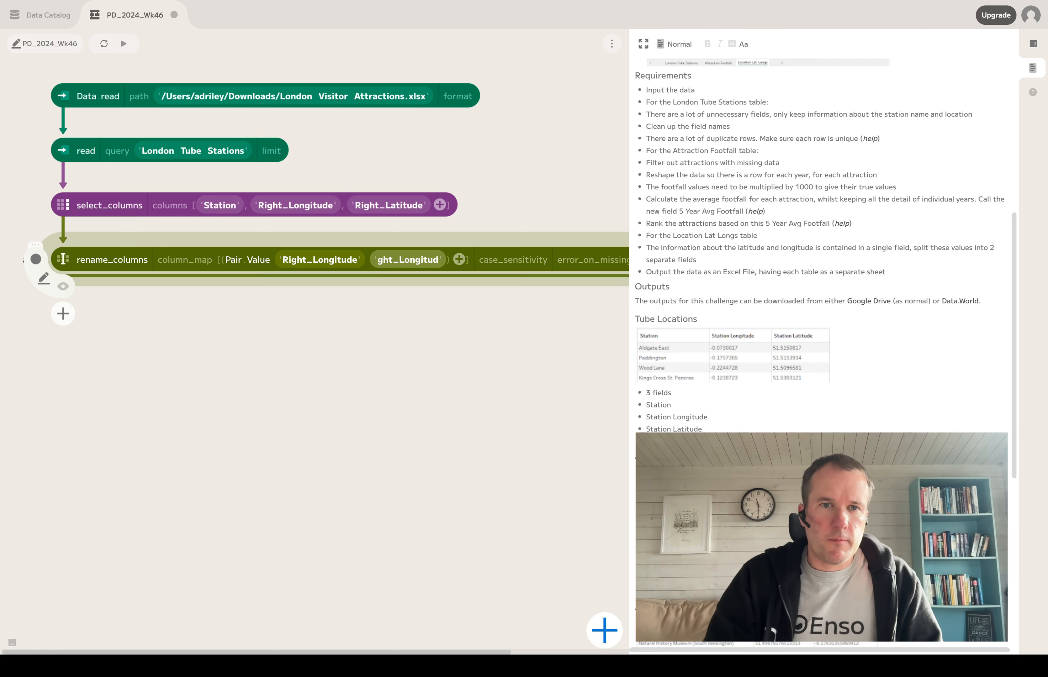
{"action": "type", "text": "Sat"}
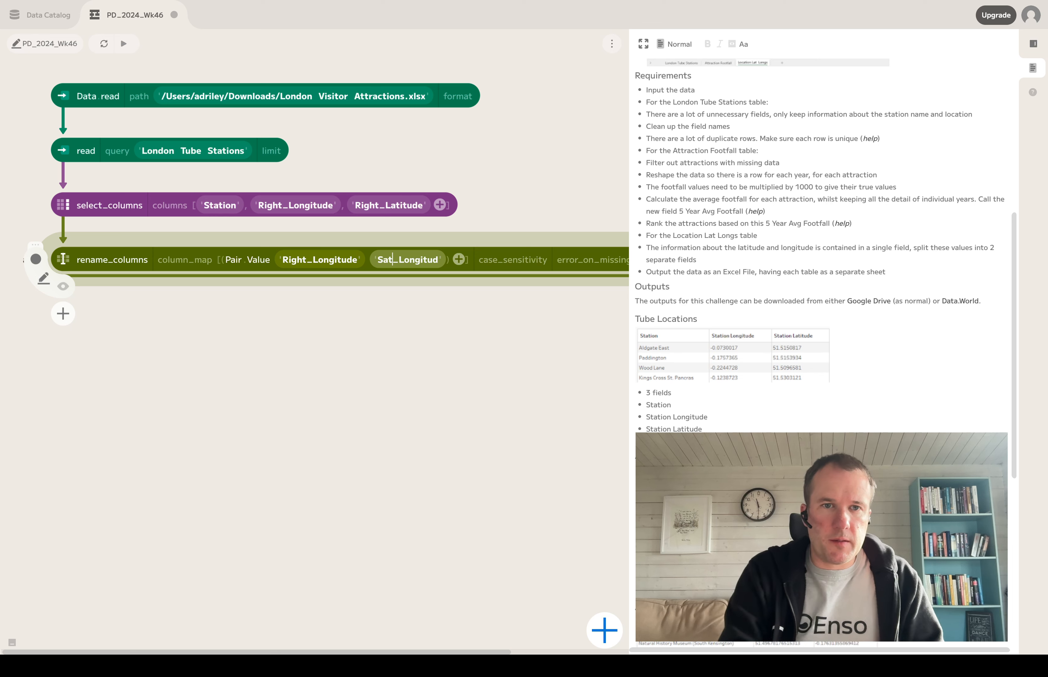
{"action": "key", "text": "BackSpace"}
{"action": "key", "text": "BackSpace"}
{"action": "type", "text": "tation"}
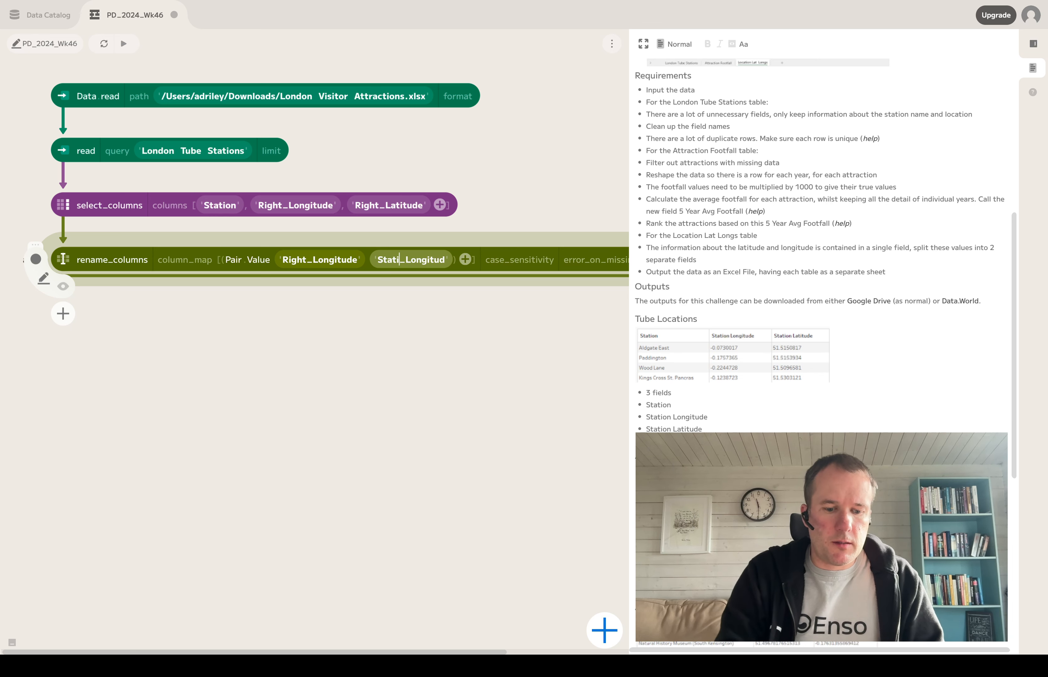
{"action": "key", "text": "Delete"}
{"action": "key", "text": "Right"}
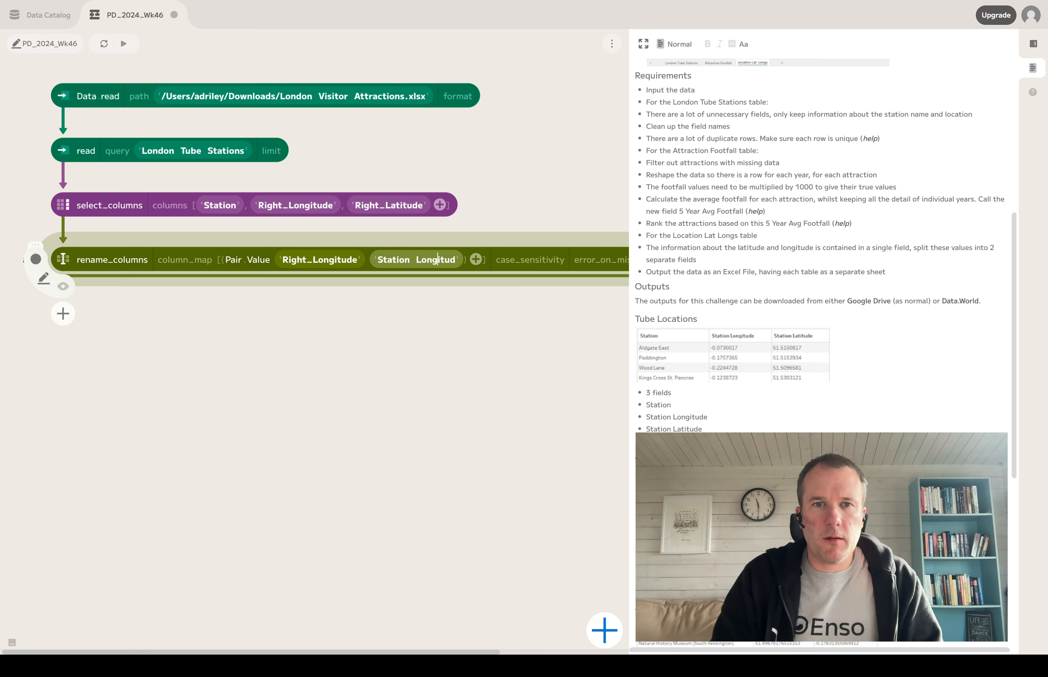
{"action": "type", "text": "e"}
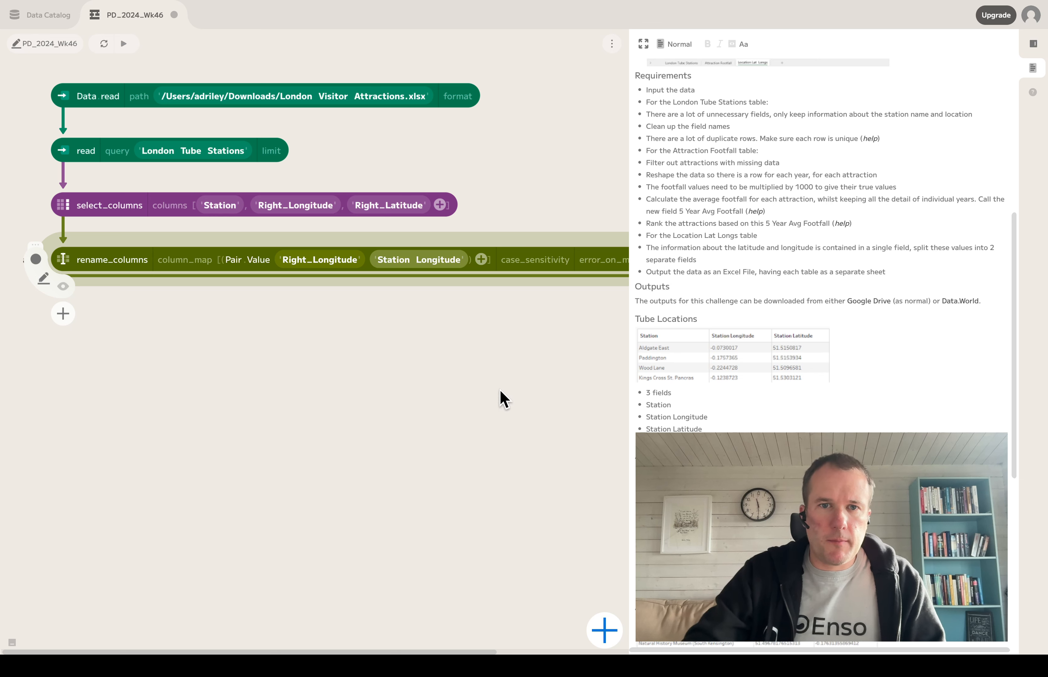
{"action": "key", "text": "Return"}
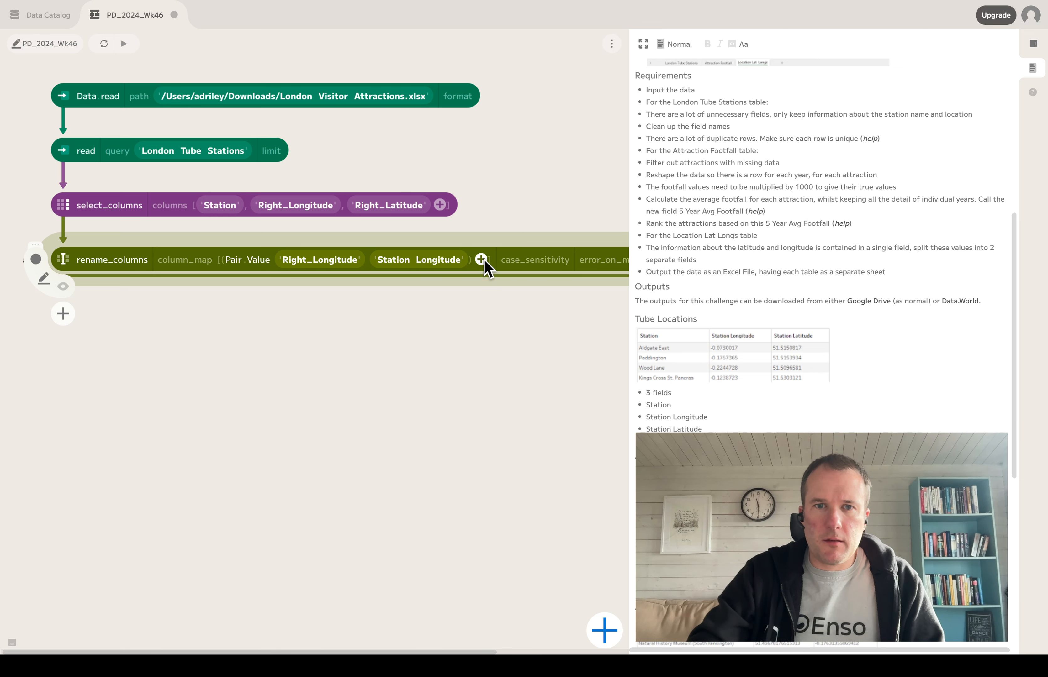
Add a second rename pair to the rename_columns component for the Right_Latitude column
{"action": "left_click", "coordinate": [481, 260]}
{"action": "scroll", "coordinate": [550, 328], "scroll_direction": "right", "scroll_amount": 2}
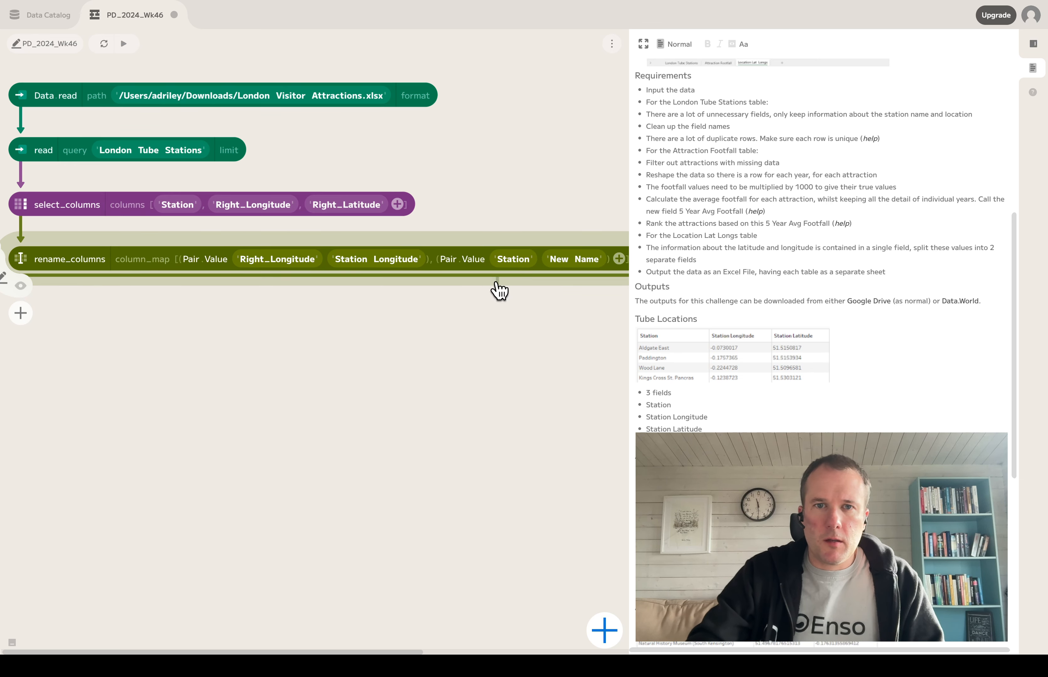
{"action": "left_click", "coordinate": [514, 260]}
{"action": "left_click", "coordinate": [519, 339]}
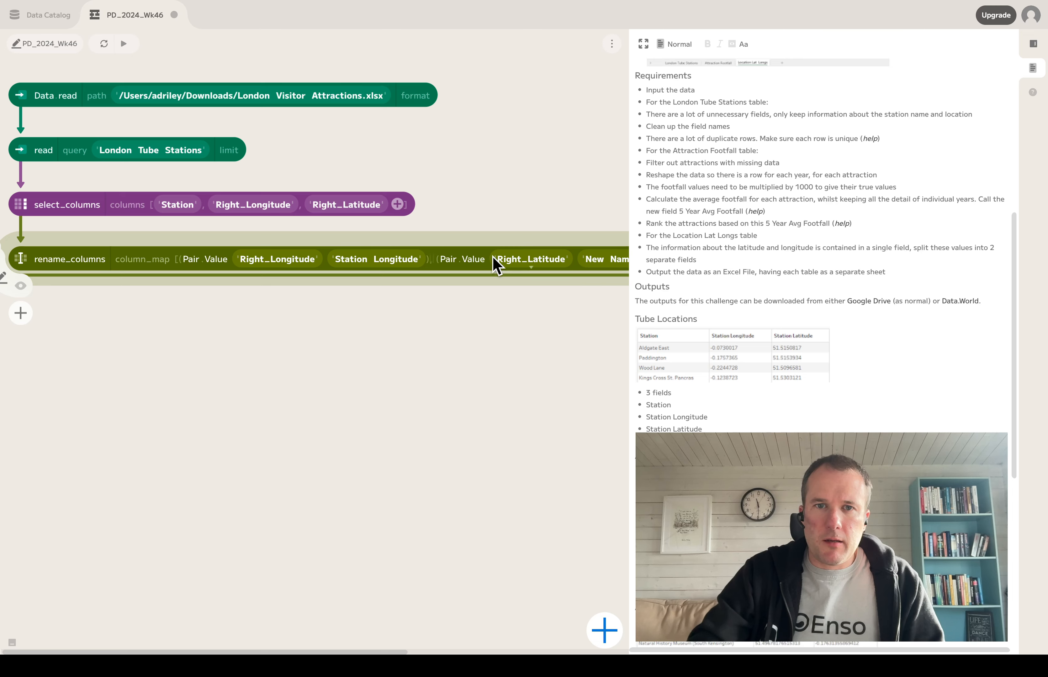
Set the new name for the Right_Latitude column to Station Latitude
{"action": "scroll", "coordinate": [536, 362], "scroll_direction": "right", "scroll_amount": 5}
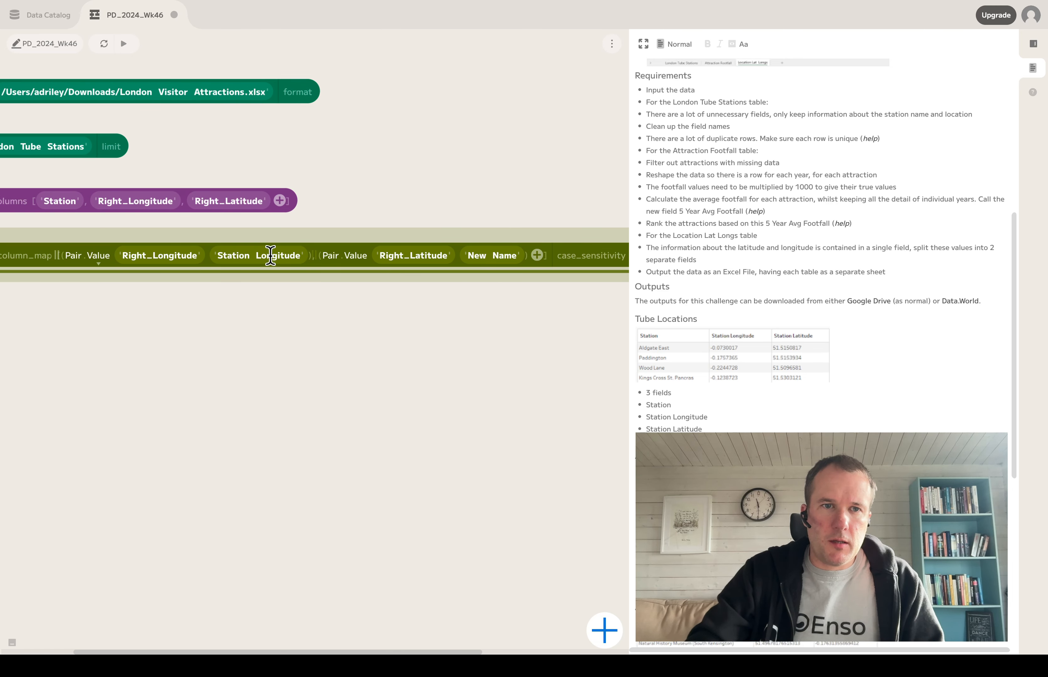
{"action": "left_click", "coordinate": [270, 255]}
{"action": "left_click", "coordinate": [490, 256]}
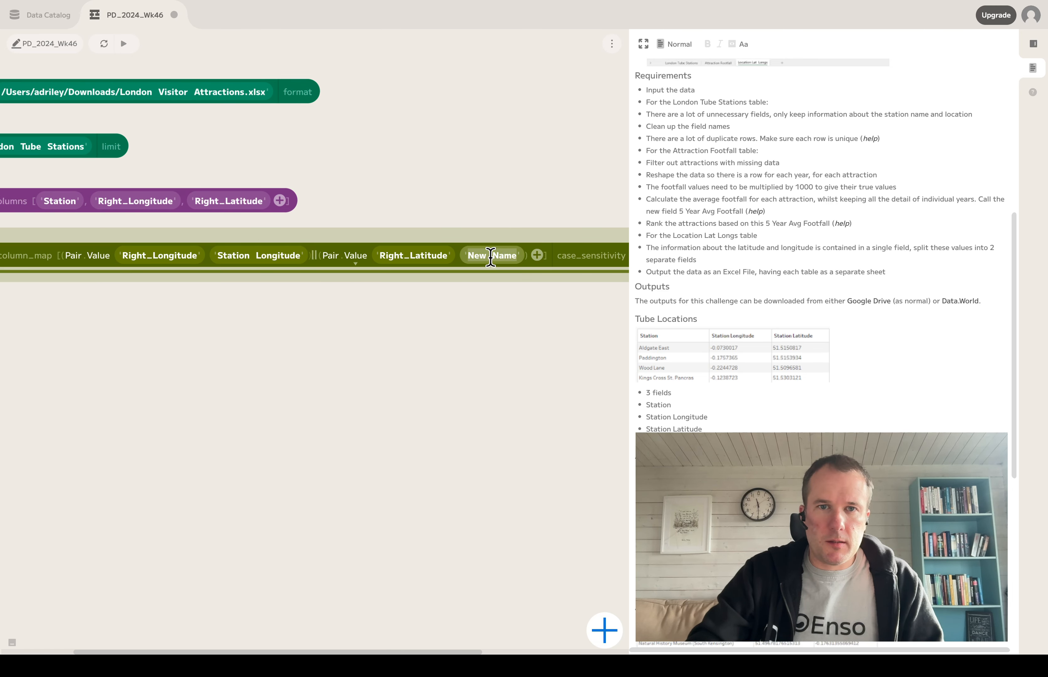
{"action": "double_click", "coordinate": [246, 255]}
{"action": "key", "text": "ctrl+c"}
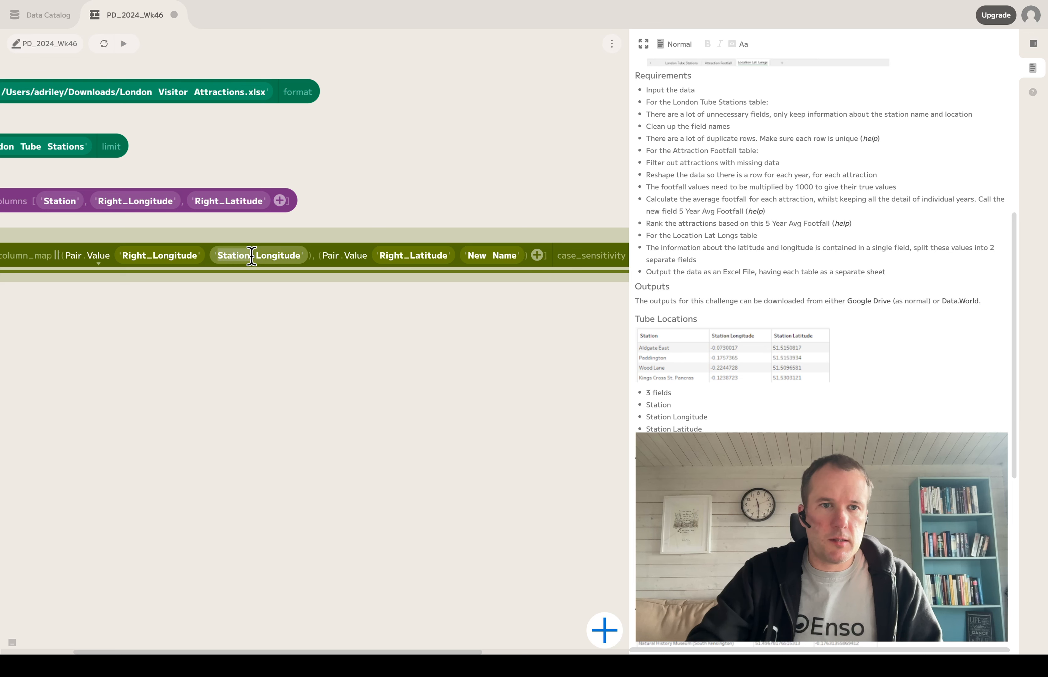
{"action": "left_click", "coordinate": [479, 257]}
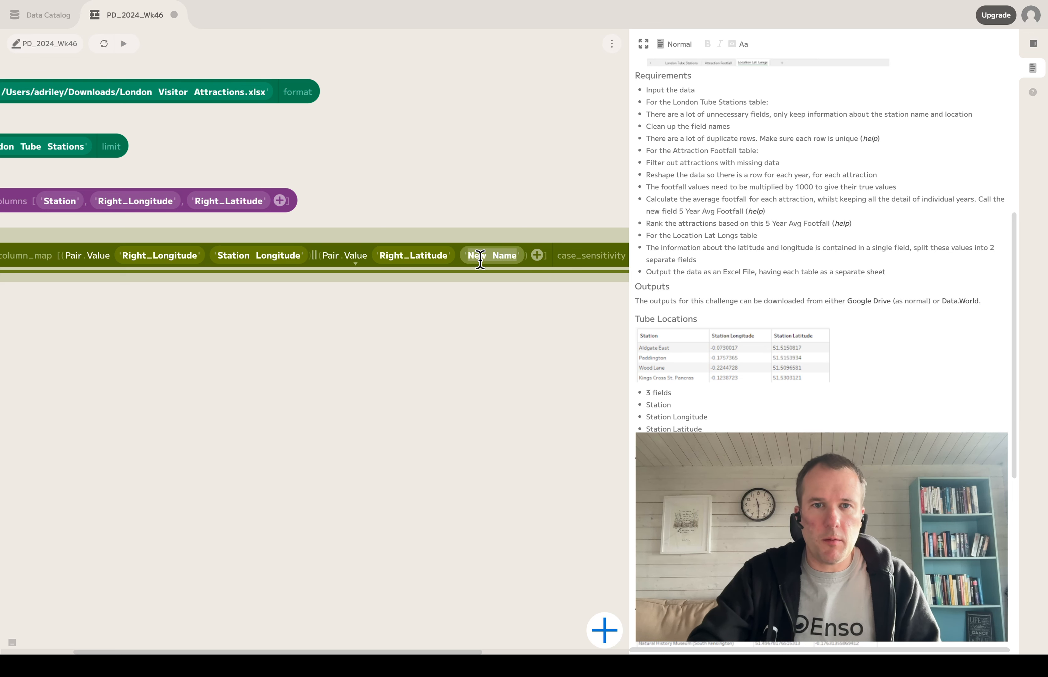
{"action": "key", "text": "ctrl+v"}
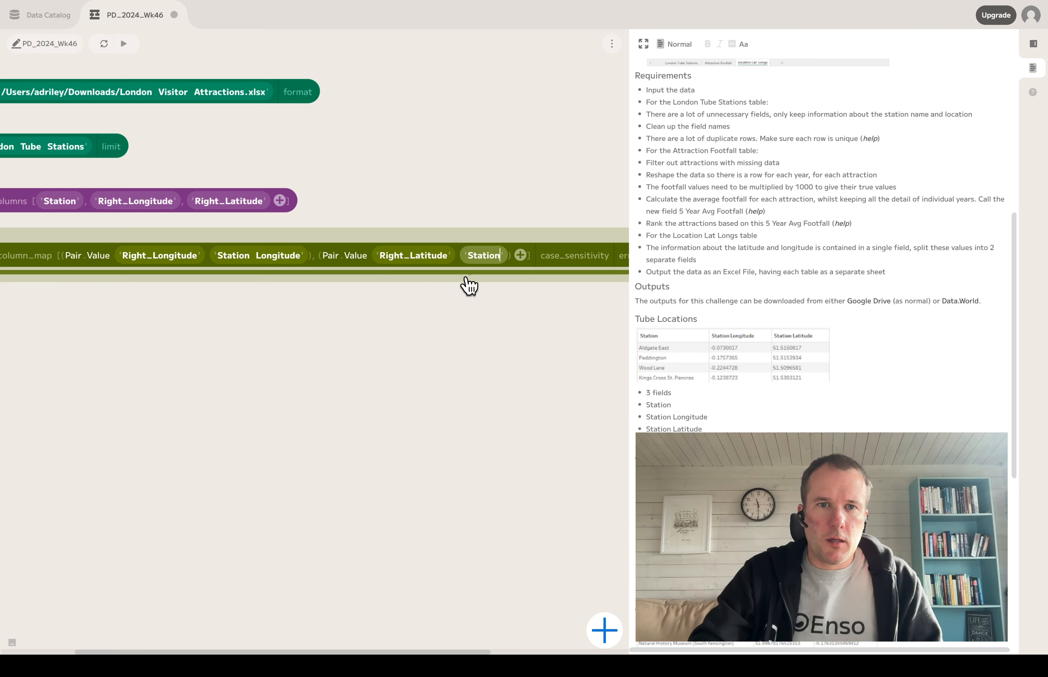
{"action": "type", "text": "Lat"}
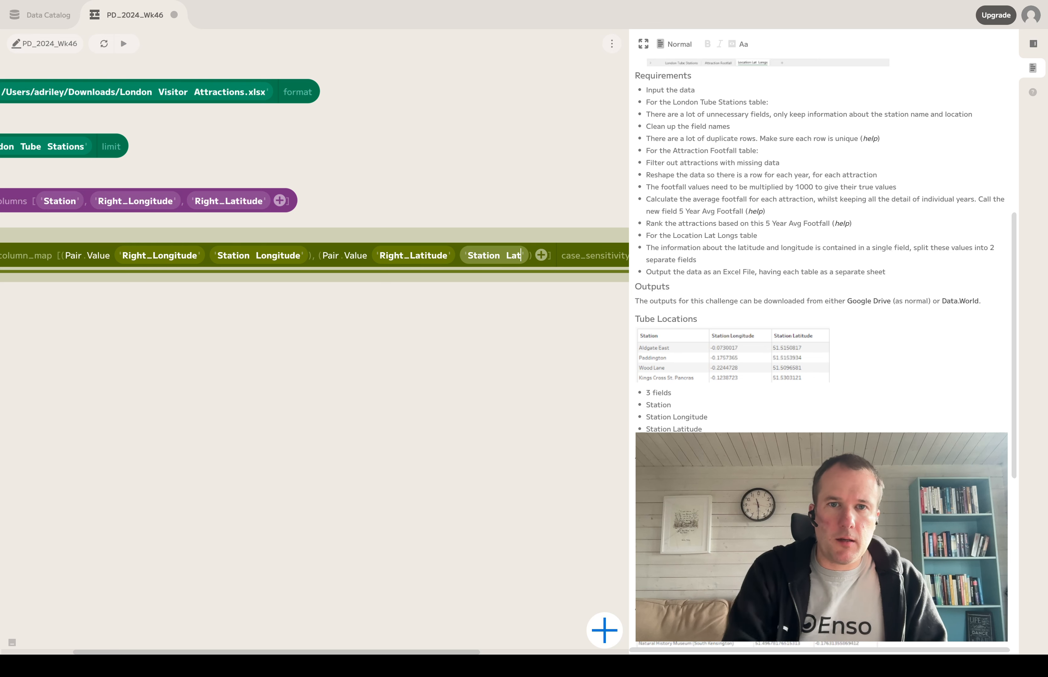
{"action": "type", "text": "itude"}
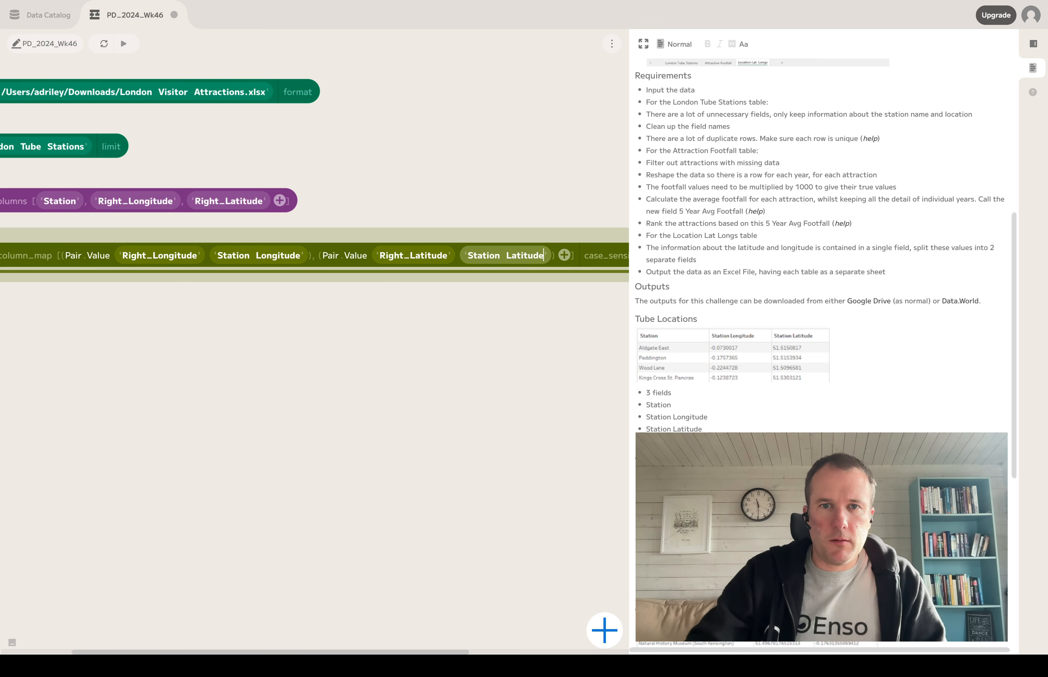
{"action": "left_click", "coordinate": [268, 437]}
Preview the table produced by the rename_columns component to check the new column names, and hide the preview again
{"action": "left_click_drag", "start_coordinate": [173, 408], "coordinate": [283, 418]}
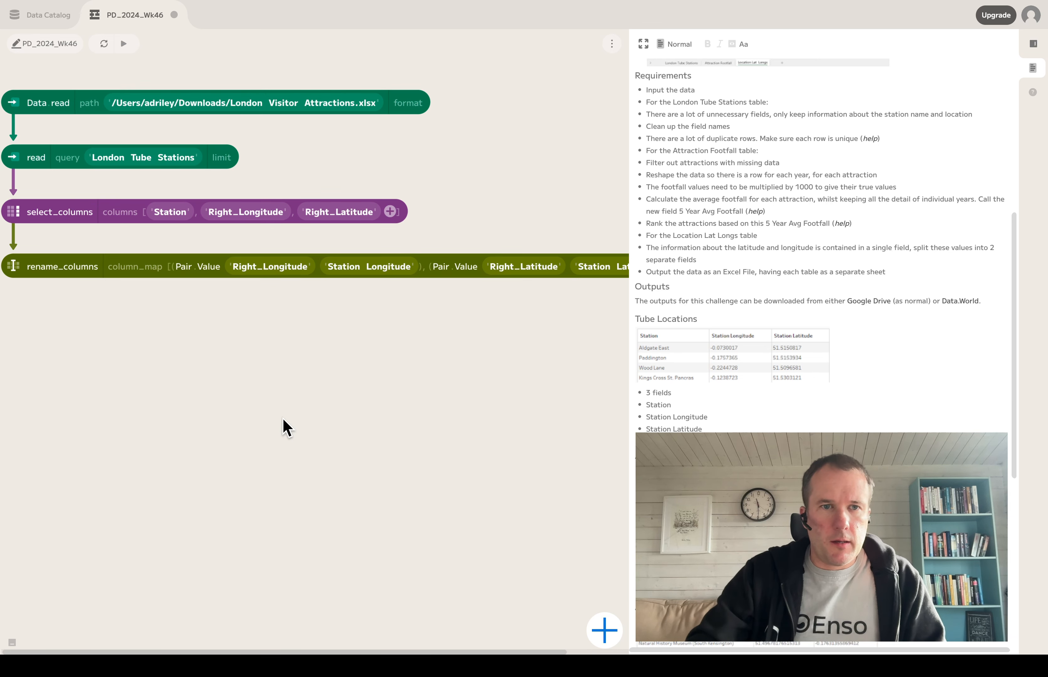
{"action": "left_click", "coordinate": [608, 48]}
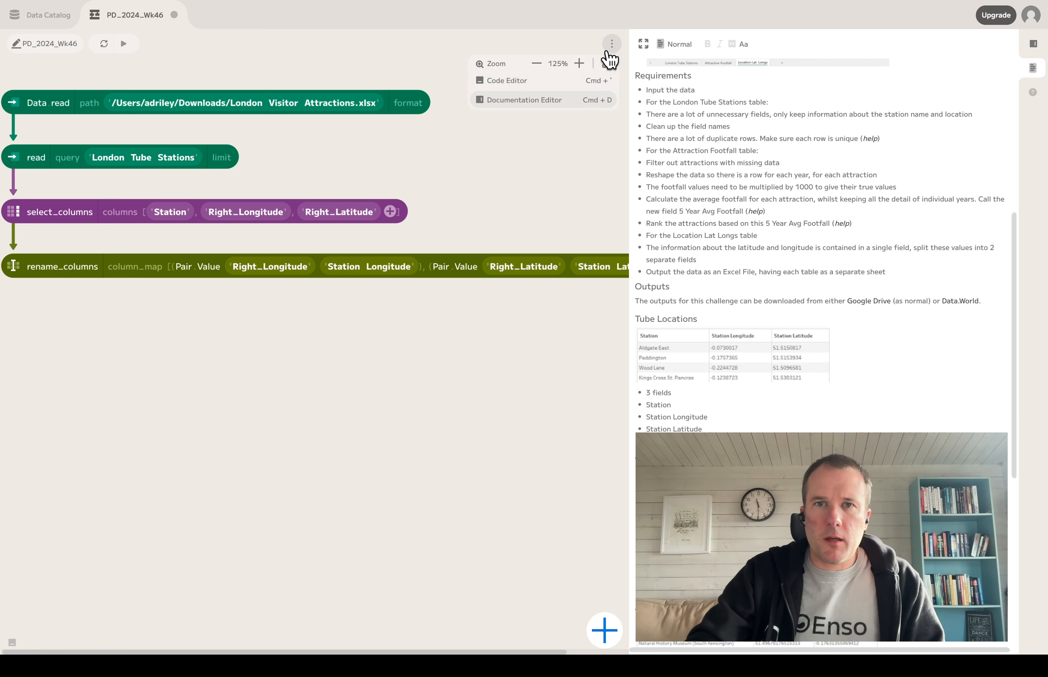
{"action": "left_click", "coordinate": [536, 63]}
{"action": "left_click", "coordinate": [381, 355]}
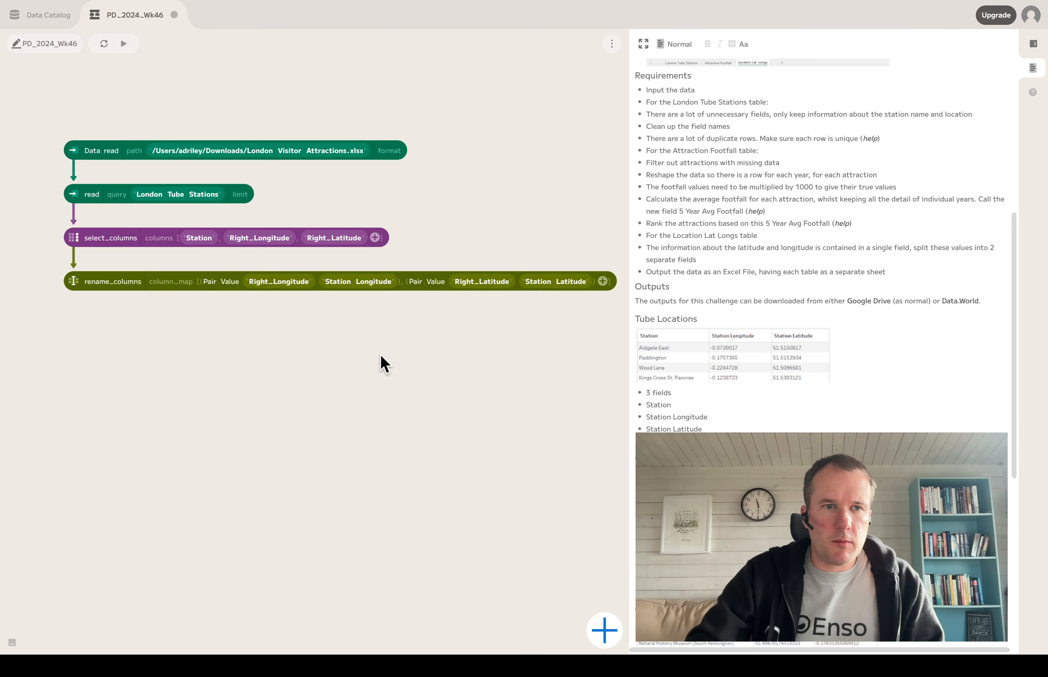
{"action": "left_click_drag", "start_coordinate": [442, 393], "coordinate": [406, 325]}
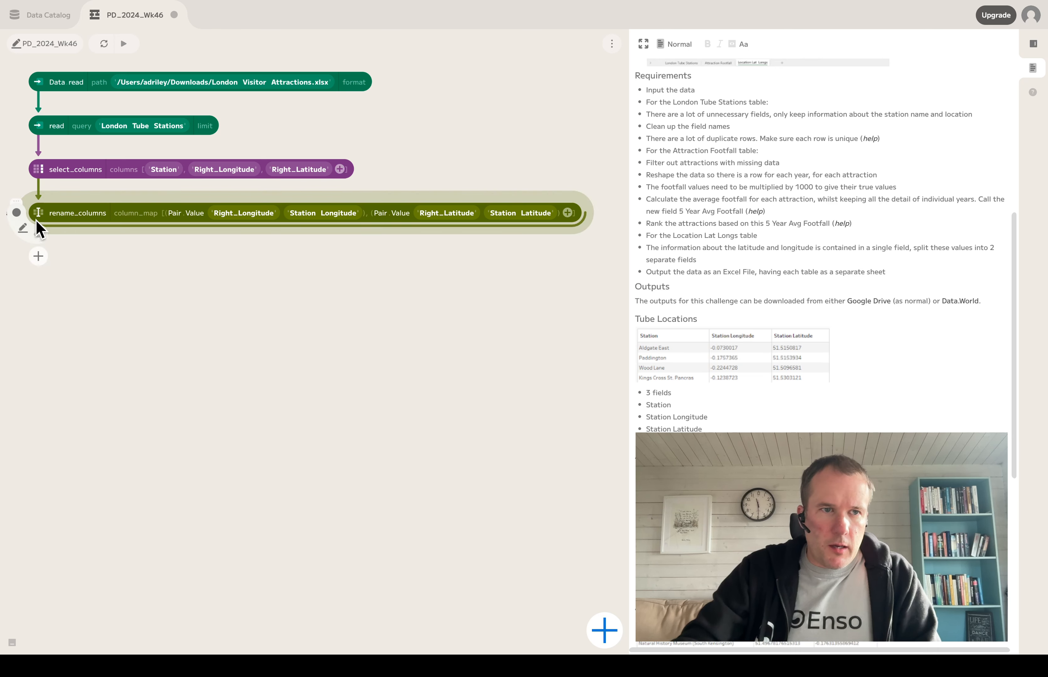
{"action": "left_click", "coordinate": [39, 234]}
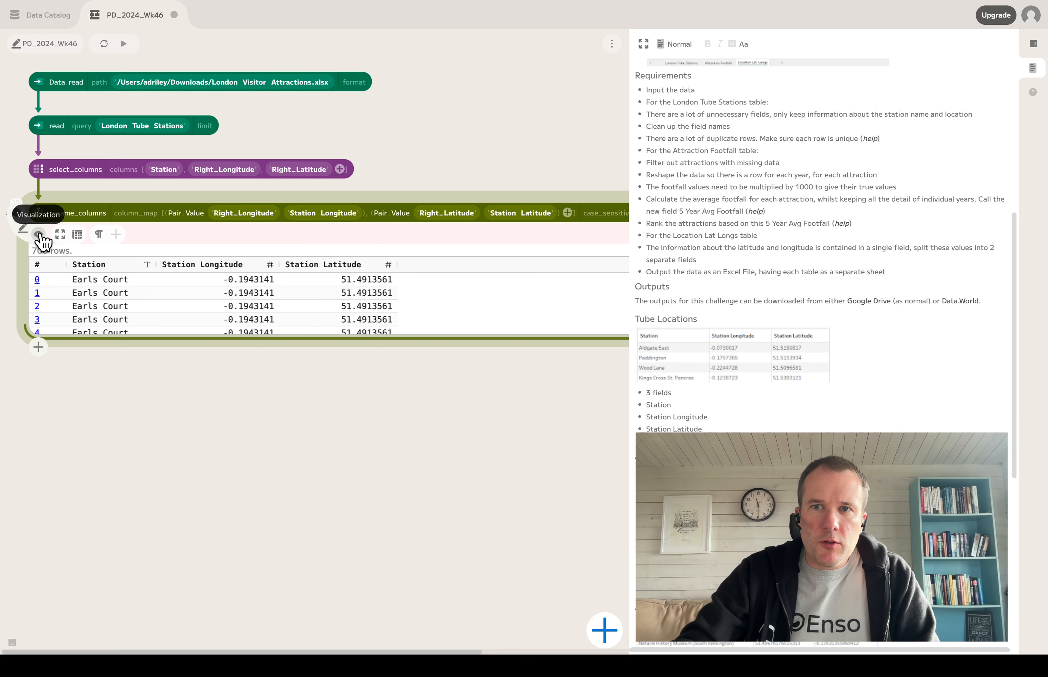
{"action": "left_click", "coordinate": [39, 234]}
Add a distinct component after the column renaming, using Station as the column that makes each row unique
{"action": "left_click", "coordinate": [37, 258]}
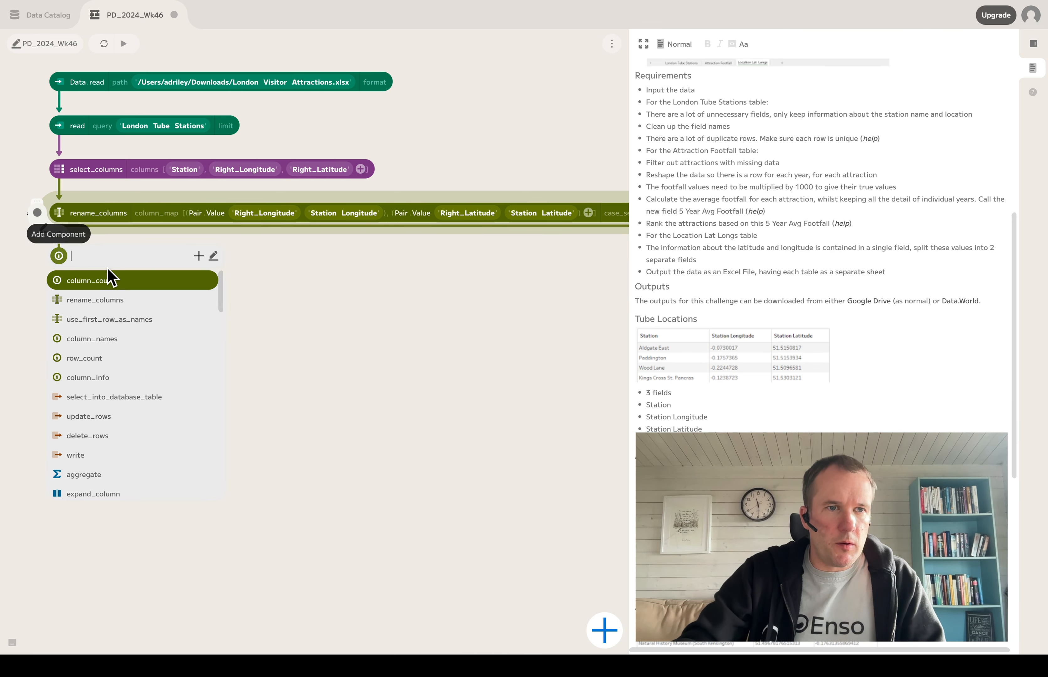
{"action": "type", "text": "distinct"}
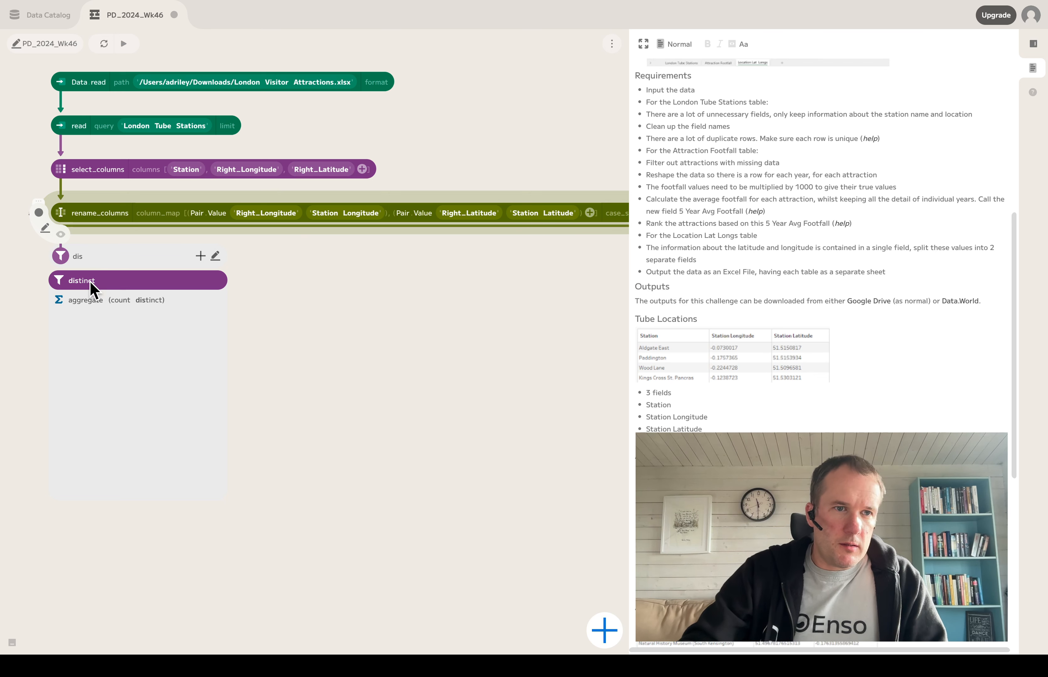
{"action": "left_click", "coordinate": [94, 281]}
{"action": "left_click", "coordinate": [156, 257]}
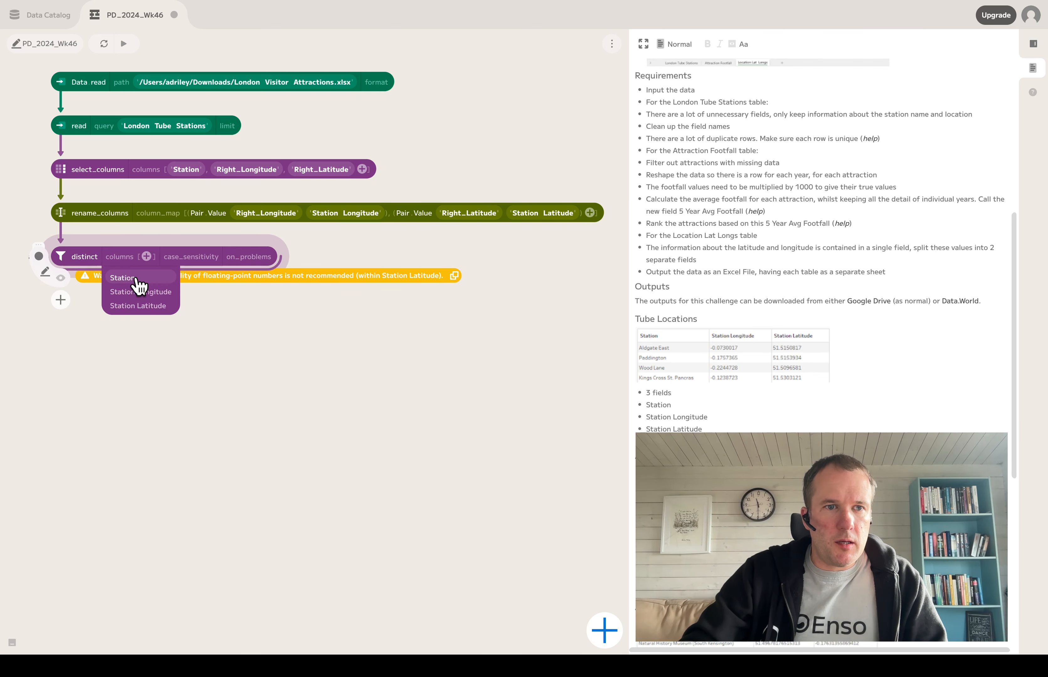
{"action": "left_click", "coordinate": [103, 379]}
Preview the distinct component's table and compare its fields and row count with the expected Tube Locations output
{"action": "left_click", "coordinate": [61, 278]}
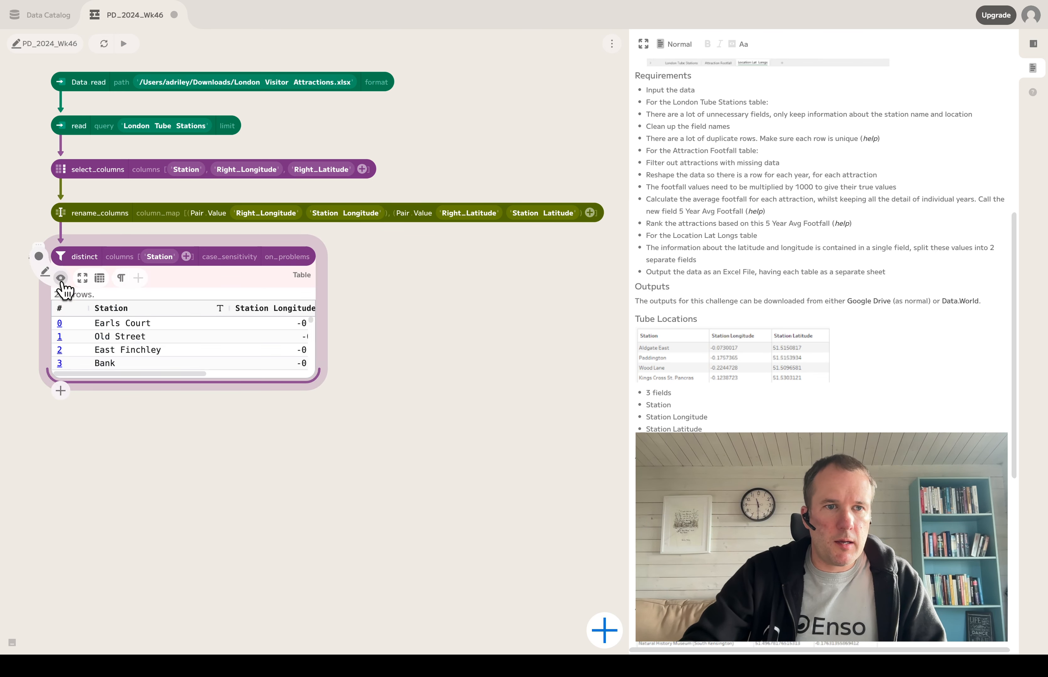
{"action": "left_click_drag", "start_coordinate": [318, 358], "coordinate": [501, 362]}
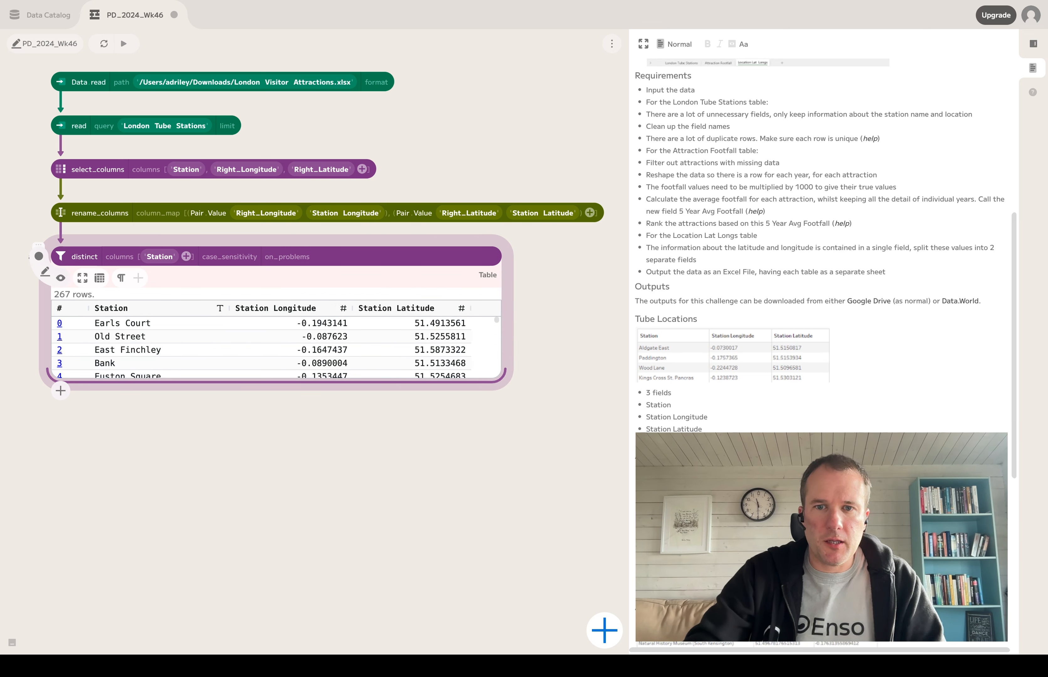
{"action": "scroll", "coordinate": [822, 242], "scroll_direction": "down", "scroll_amount": 5}
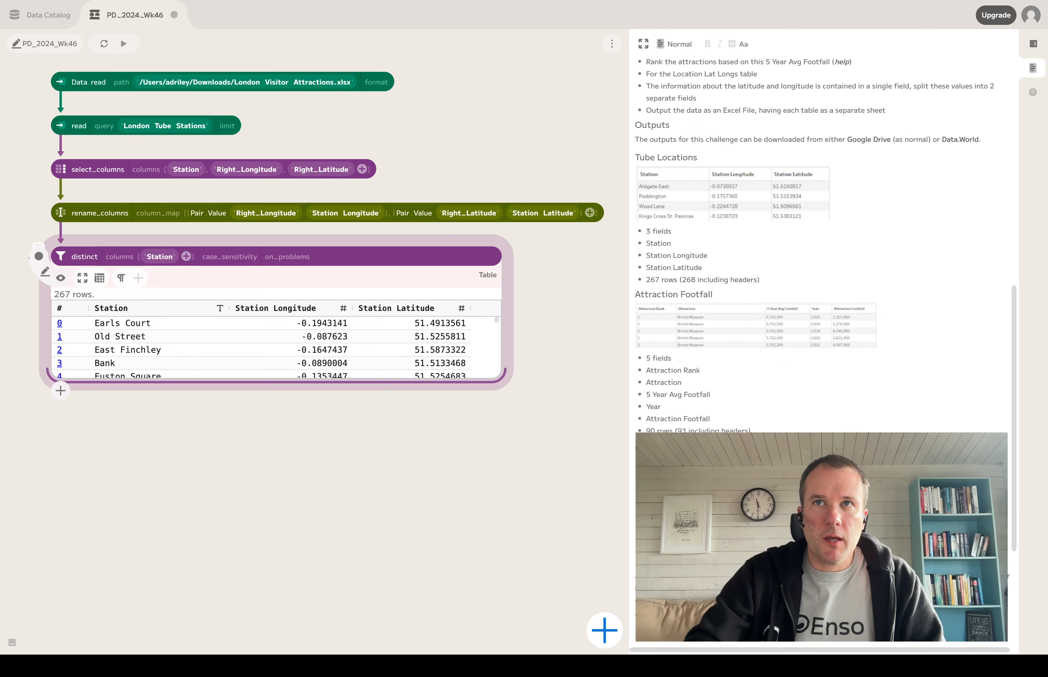
{"action": "scroll", "coordinate": [789, 427], "scroll_direction": "up", "scroll_amount": 3}
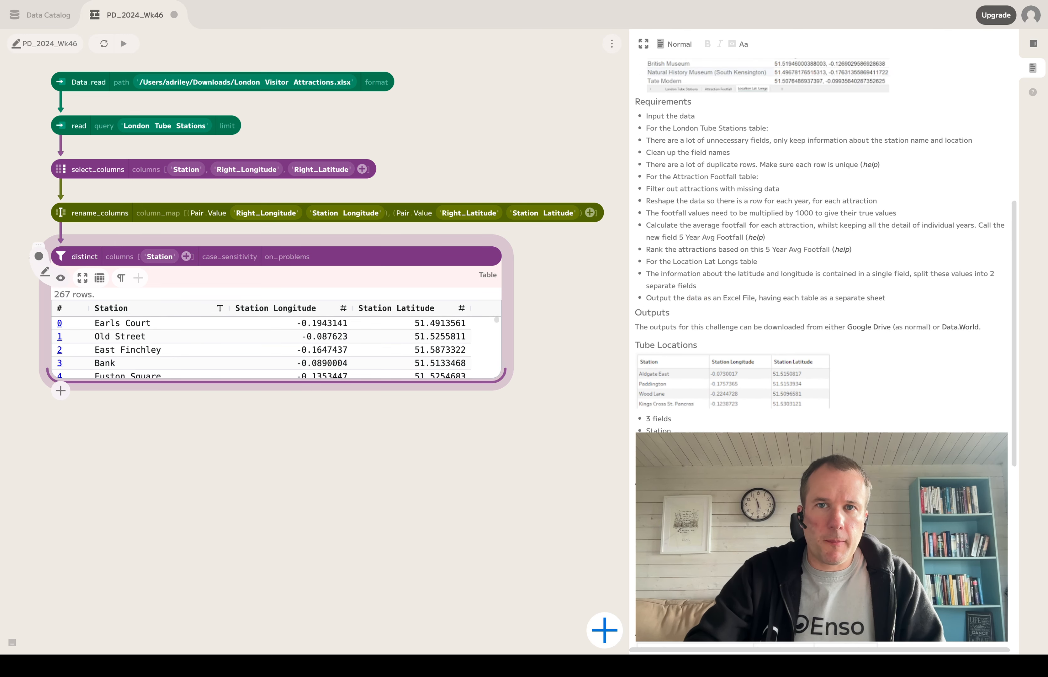
{"action": "scroll", "coordinate": [789, 427], "scroll_direction": "down", "scroll_amount": 1}
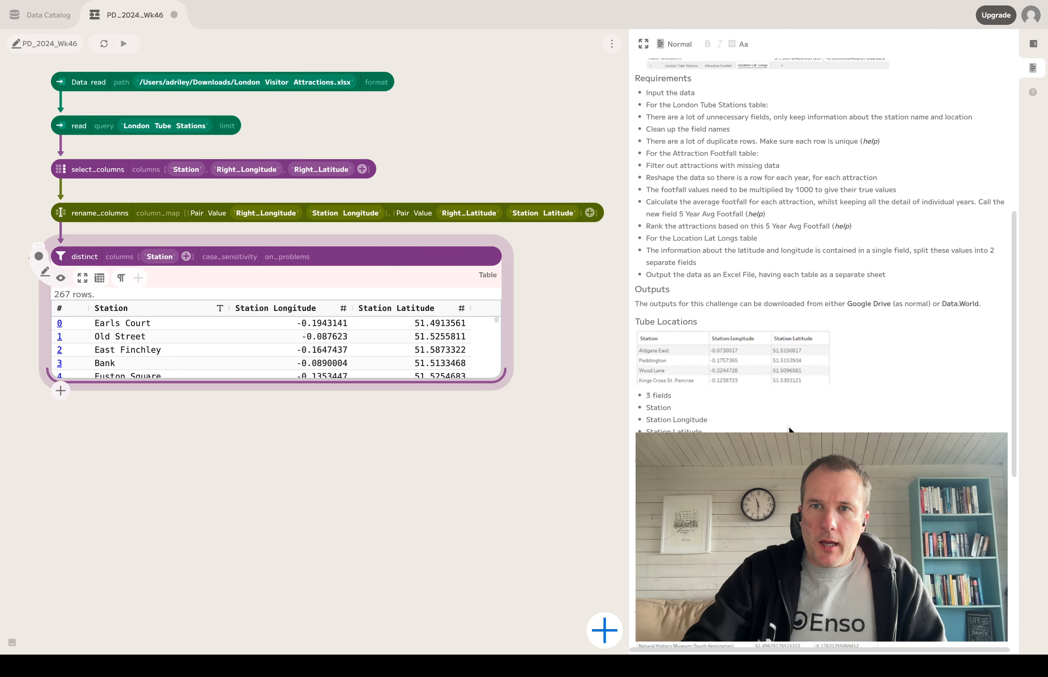
{"action": "scroll", "coordinate": [751, 238], "scroll_direction": "down", "scroll_amount": 1}
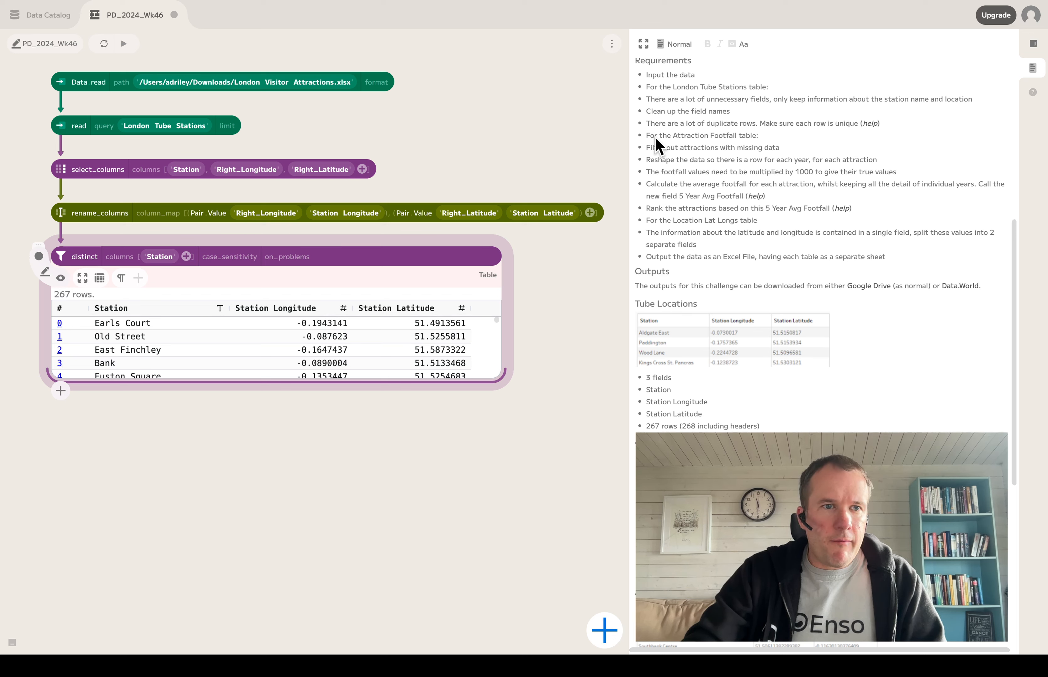
{"action": "left_click", "coordinate": [61, 277]}
Group the select_columns, rename_columns and distinct components below the London Tube Stations read, and comment the group Clean up Tube Stations
{"action": "left_click_drag", "start_coordinate": [400, 324], "coordinate": [28, 149]}
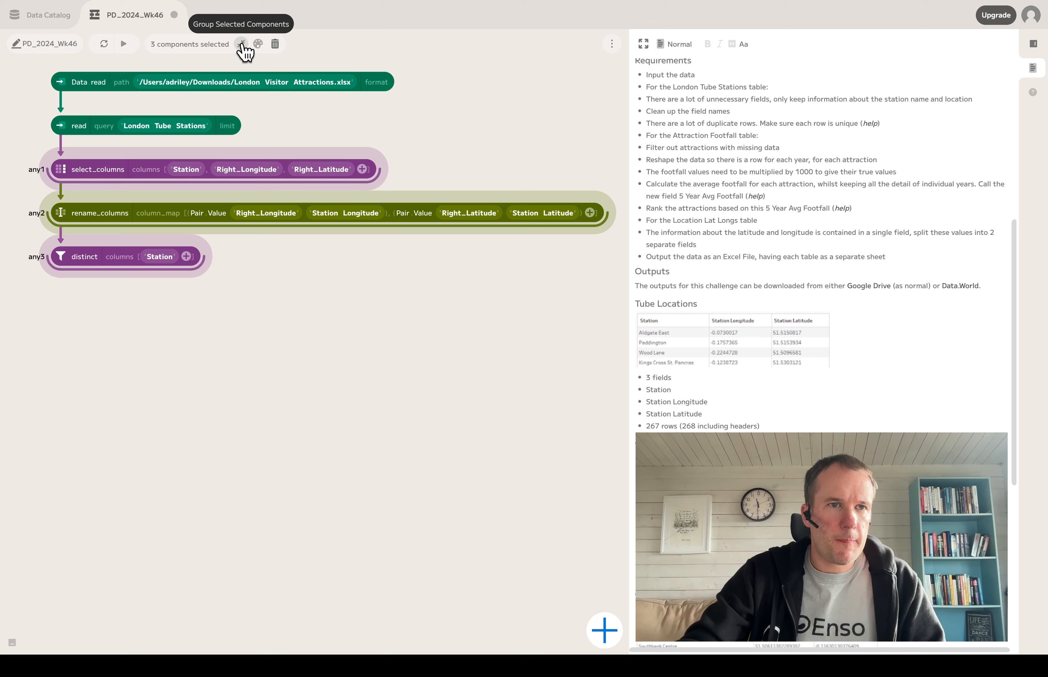
{"action": "left_click", "coordinate": [241, 44]}
{"action": "left_click_drag", "start_coordinate": [66, 301], "coordinate": [61, 186]}
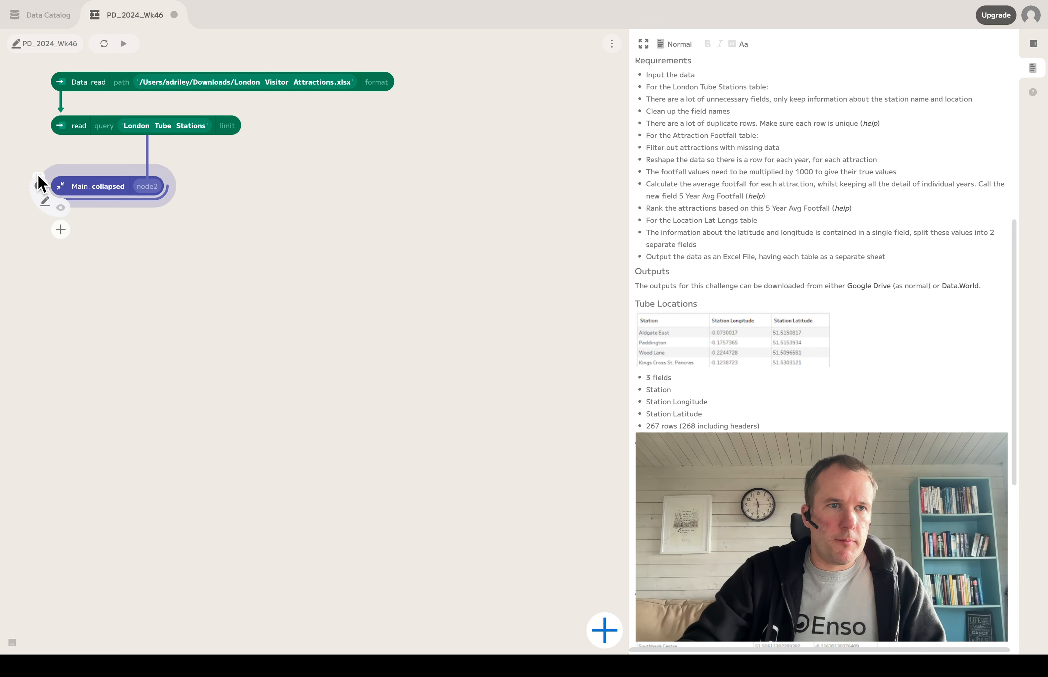
{"action": "right_click", "coordinate": [62, 188]}
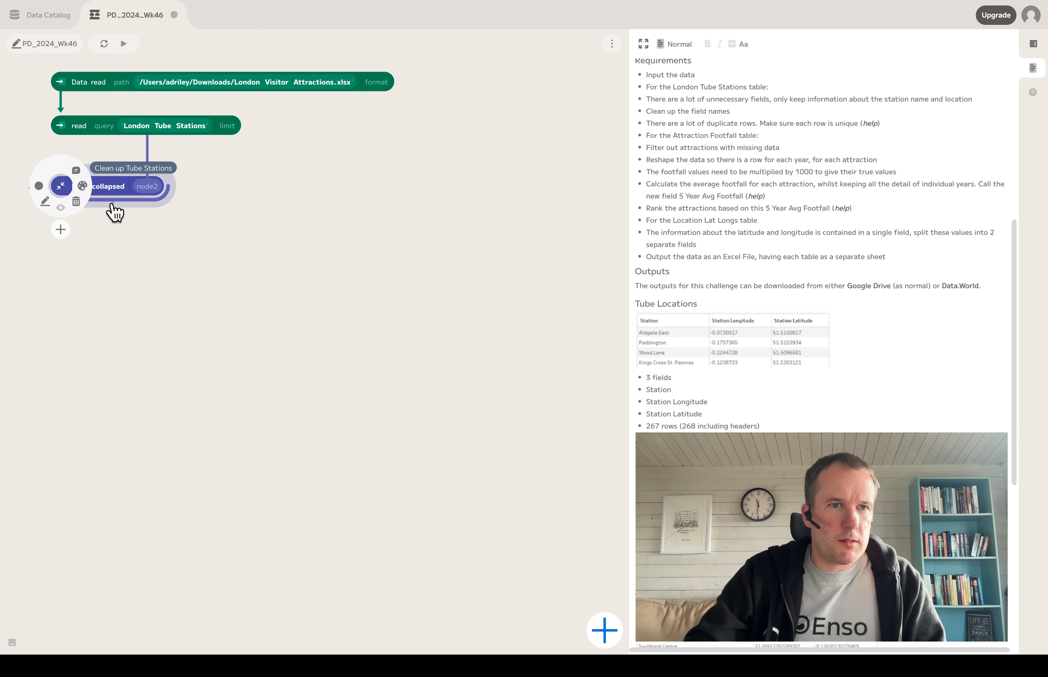
{"action": "left_click_drag", "start_coordinate": [57, 188], "coordinate": [60, 171]}
Read the Attraction Footfall sheet from the workbook into its own component, placed beside the London Tube Stations read
{"action": "left_click", "coordinate": [61, 105]}
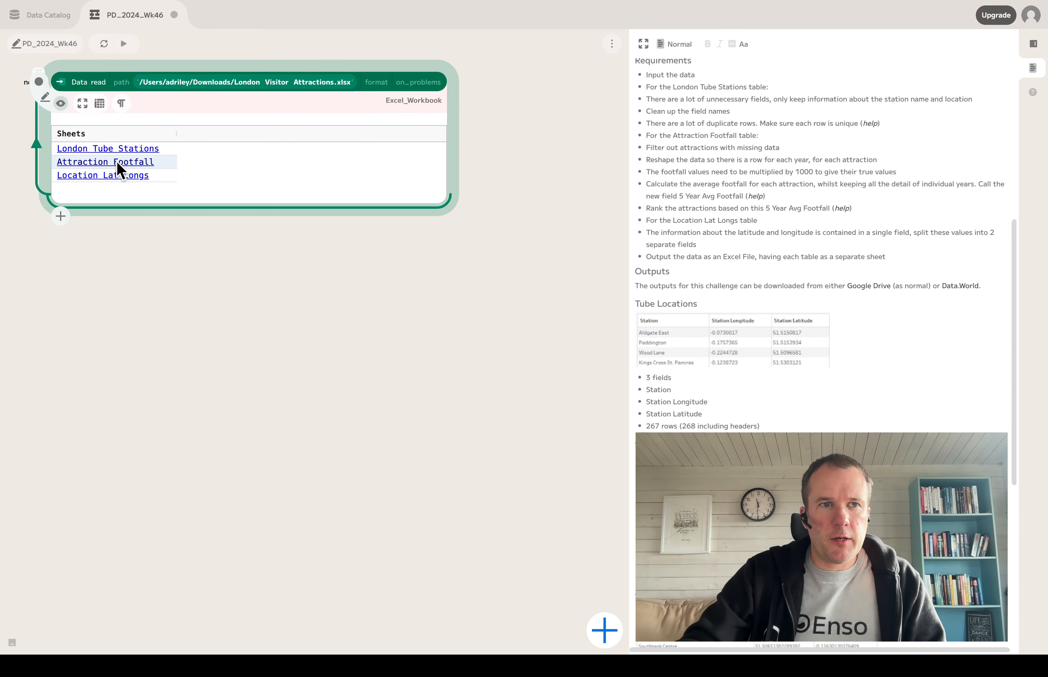
{"action": "double_click", "coordinate": [117, 165]}
{"action": "left_click", "coordinate": [61, 105]}
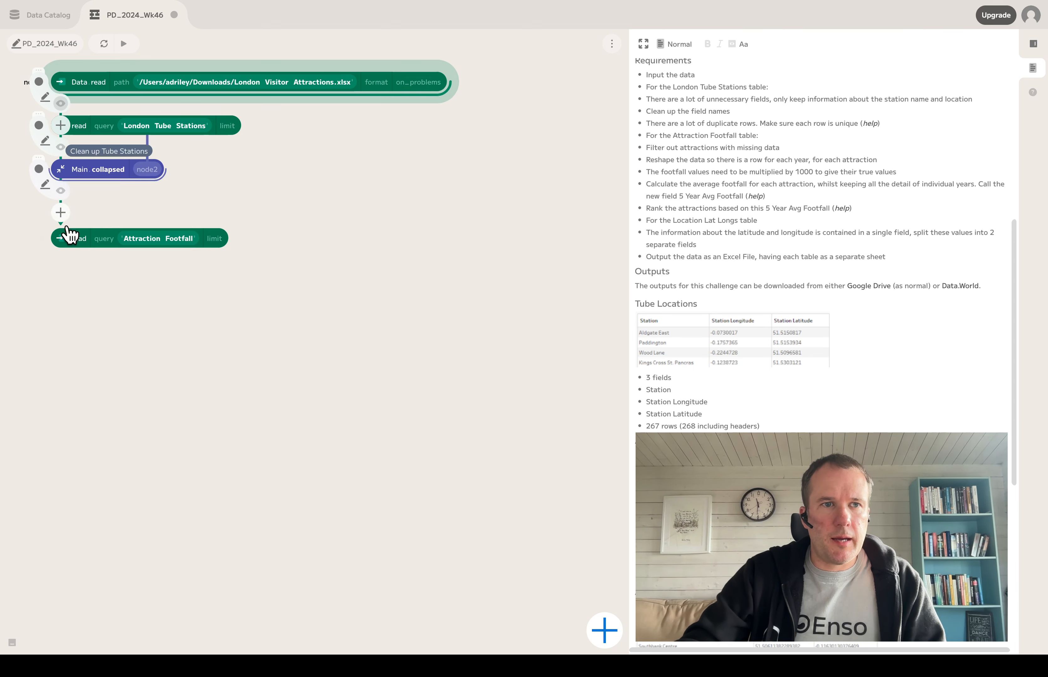
{"action": "left_click_drag", "start_coordinate": [63, 239], "coordinate": [275, 136]}
{"action": "left_click_drag", "start_coordinate": [442, 245], "coordinate": [435, 296]}
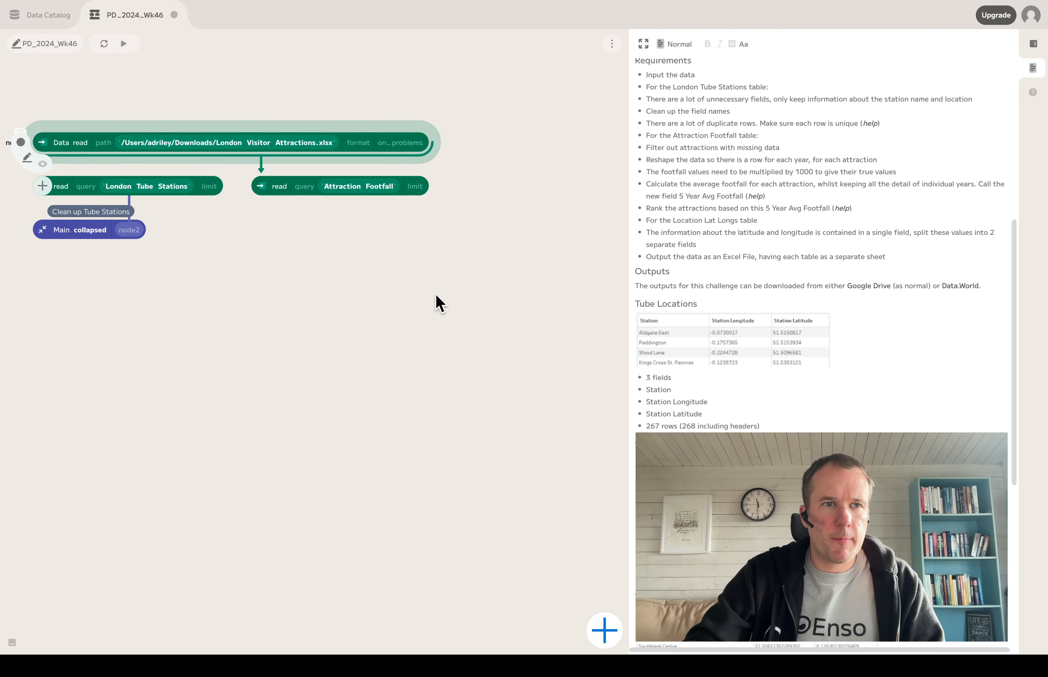
{"action": "left_click", "coordinate": [380, 273]}
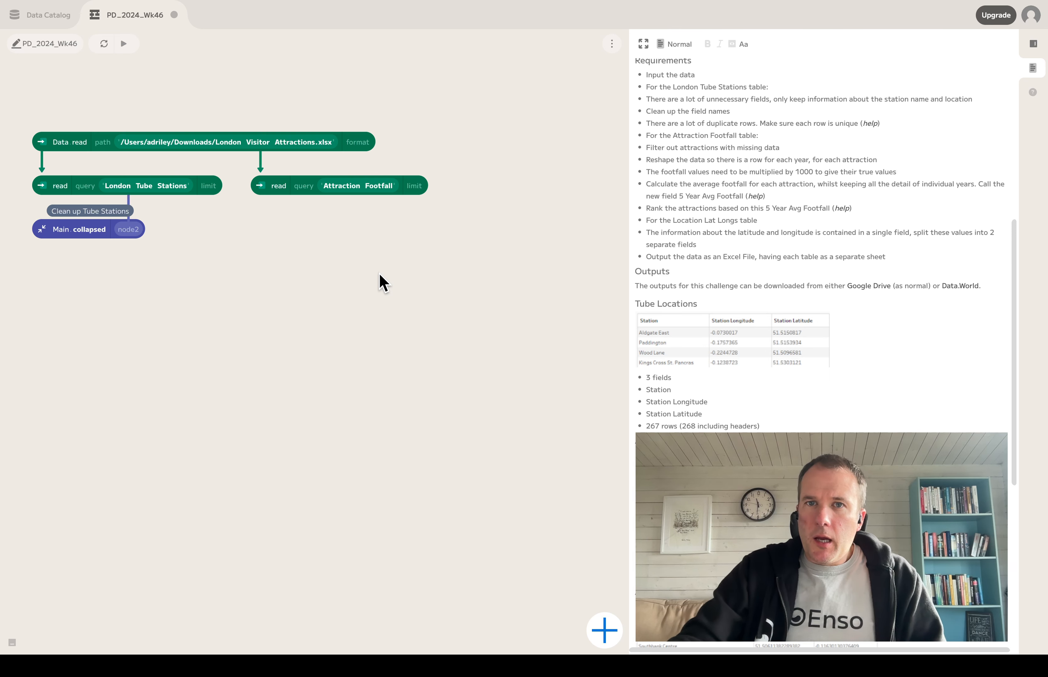
Inspect the Attraction Footfall table in full-screen view for its headers and missing values
{"action": "left_click", "coordinate": [264, 189]}
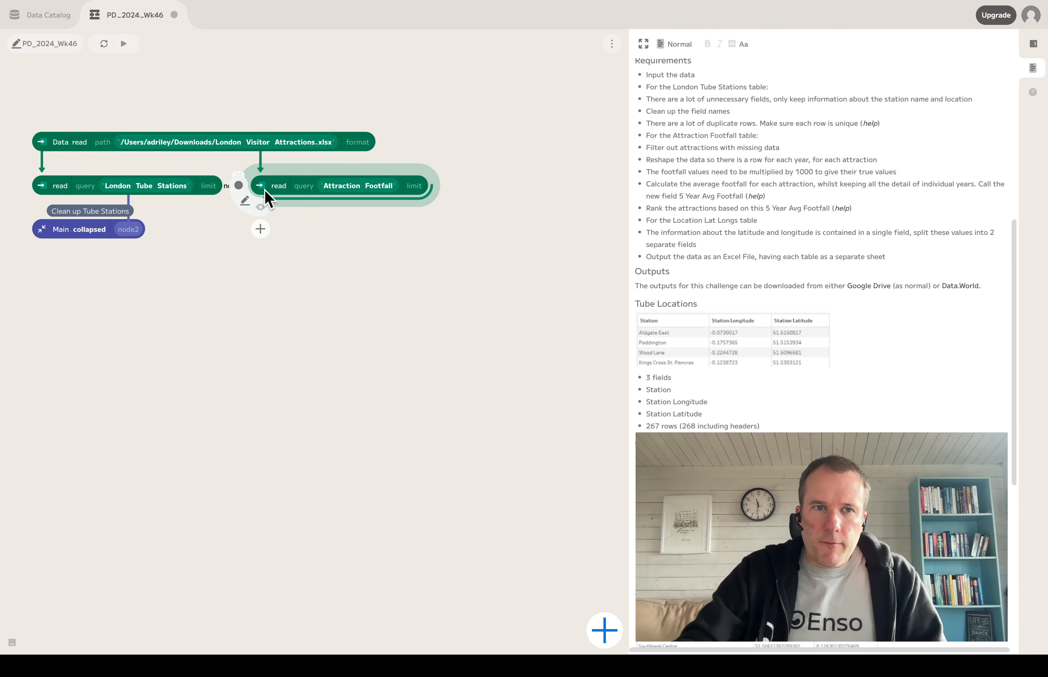
{"action": "left_click", "coordinate": [260, 207]}
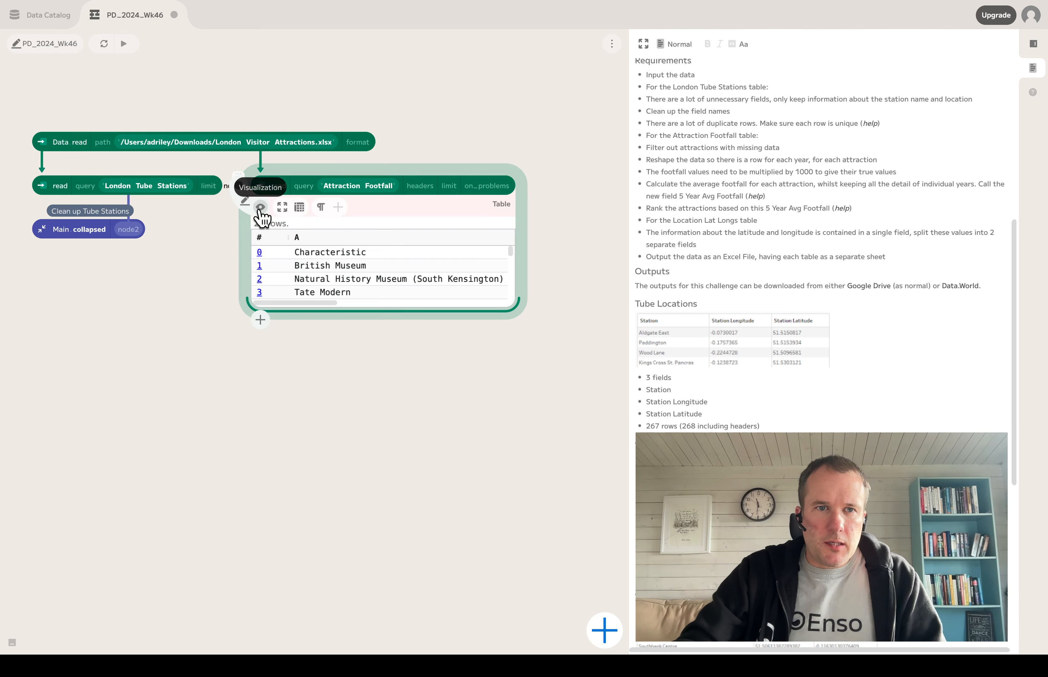
{"action": "left_click", "coordinate": [282, 207]}
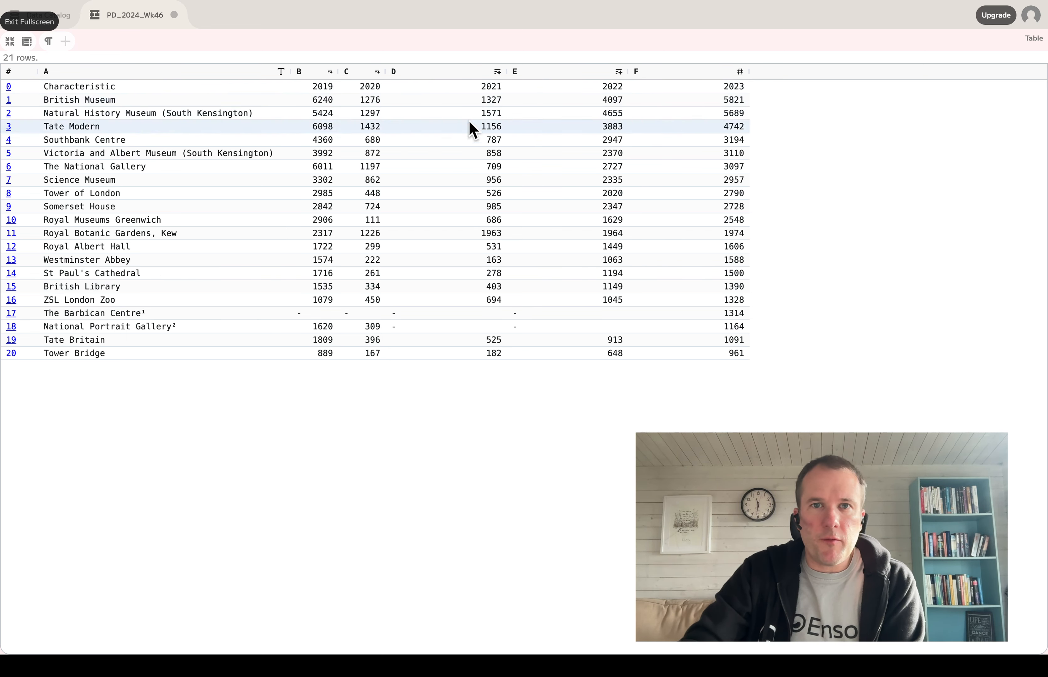
{"action": "left_click", "coordinate": [10, 42]}
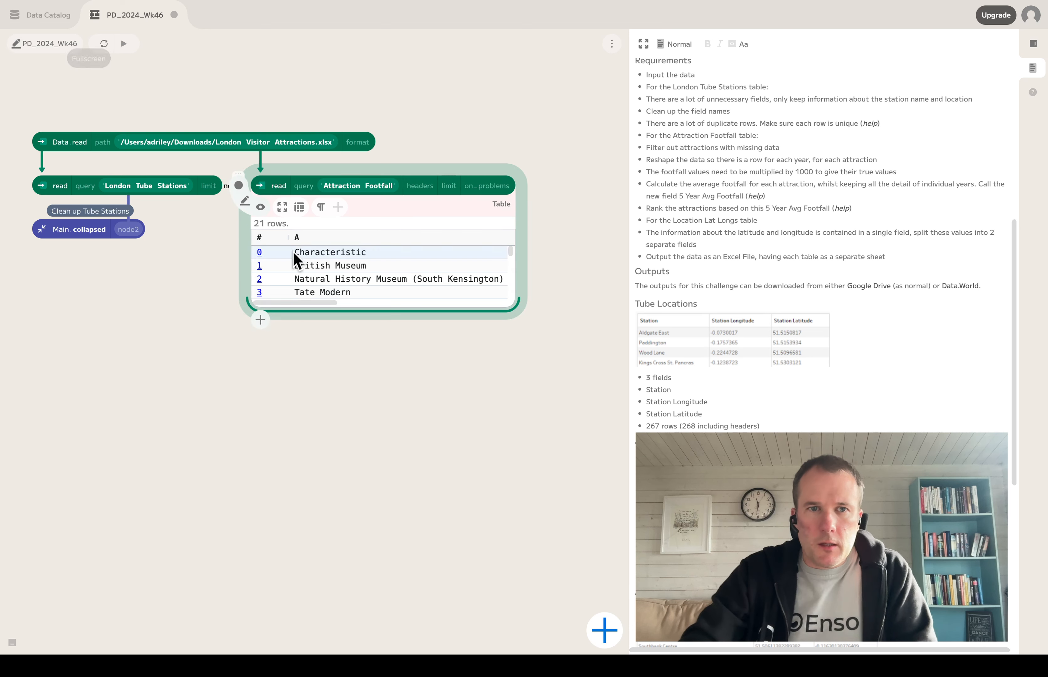
Set the Attraction Footfall read to Has_Headers, and check the resulting table in full-screen view
{"action": "left_click", "coordinate": [418, 186]}
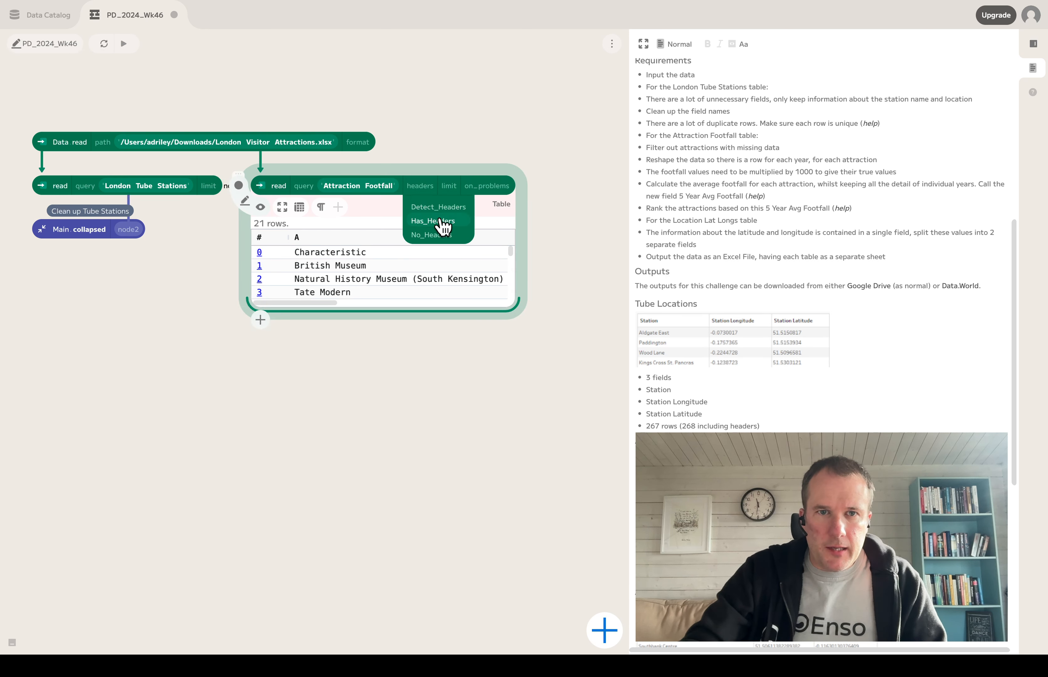
{"action": "left_click", "coordinate": [438, 221]}
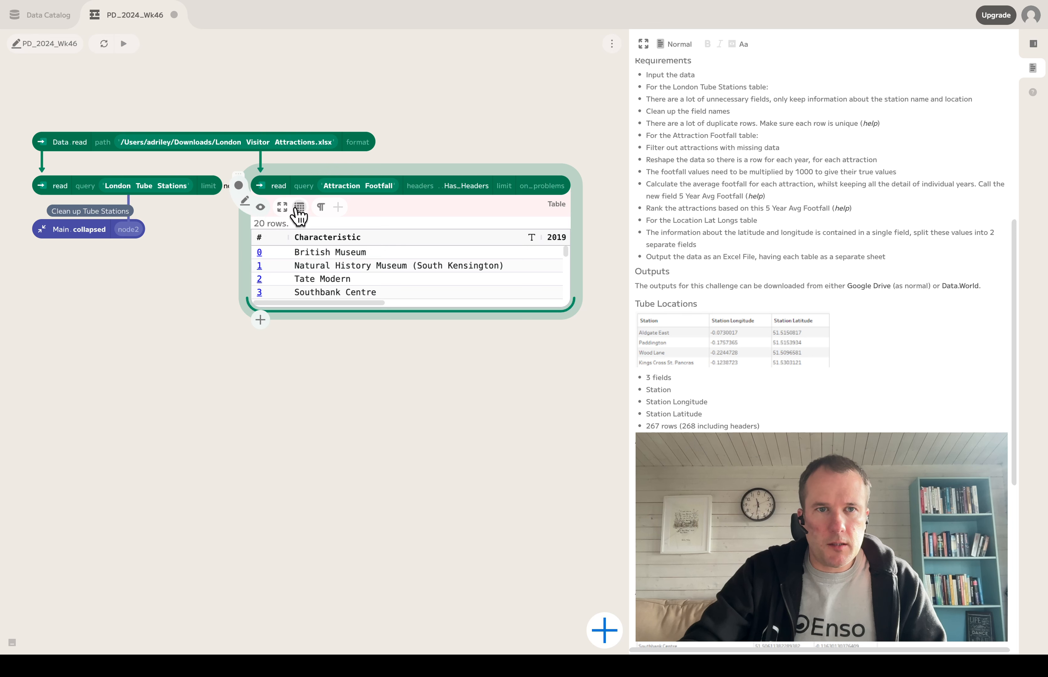
{"action": "left_click_drag", "start_coordinate": [348, 304], "coordinate": [310, 307]}
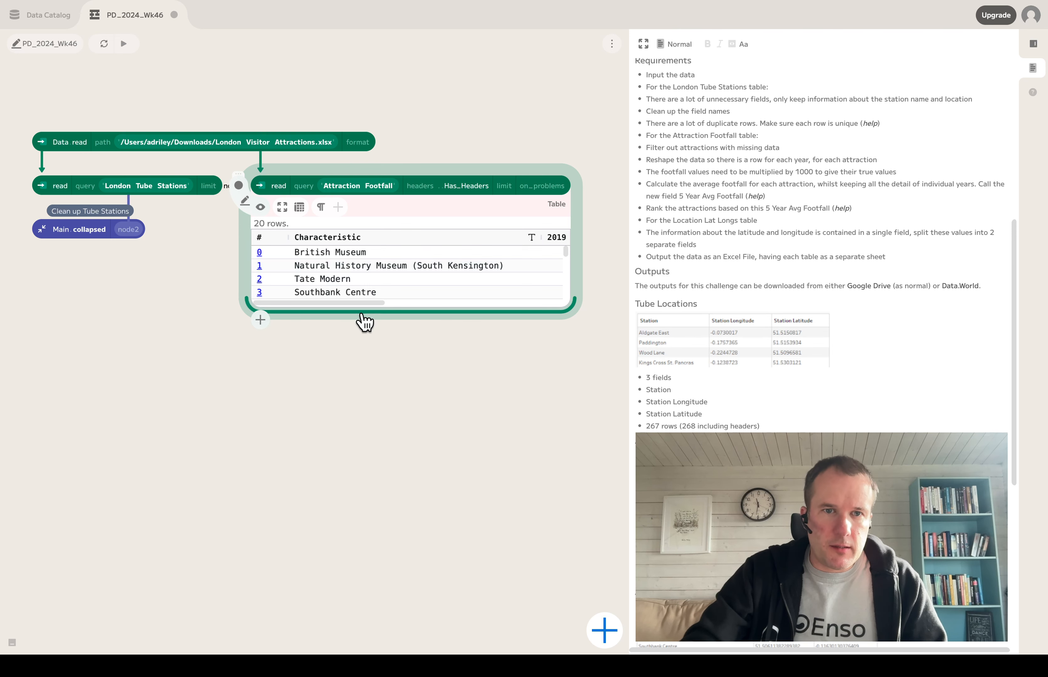
{"action": "left_click", "coordinate": [283, 207]}
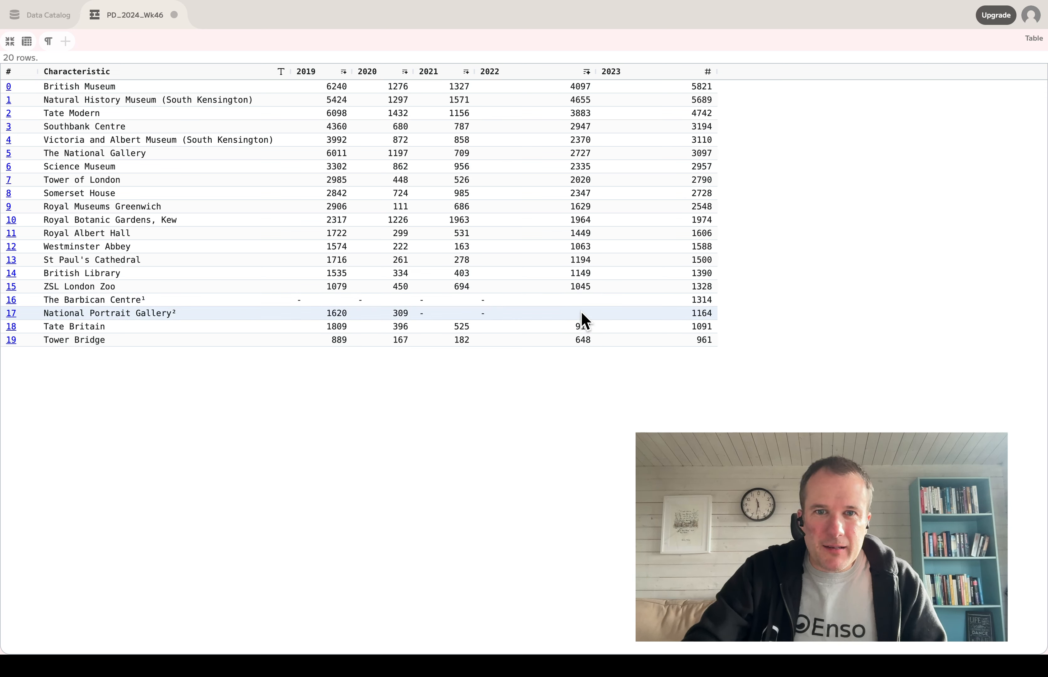
{"action": "left_click", "coordinate": [11, 42]}
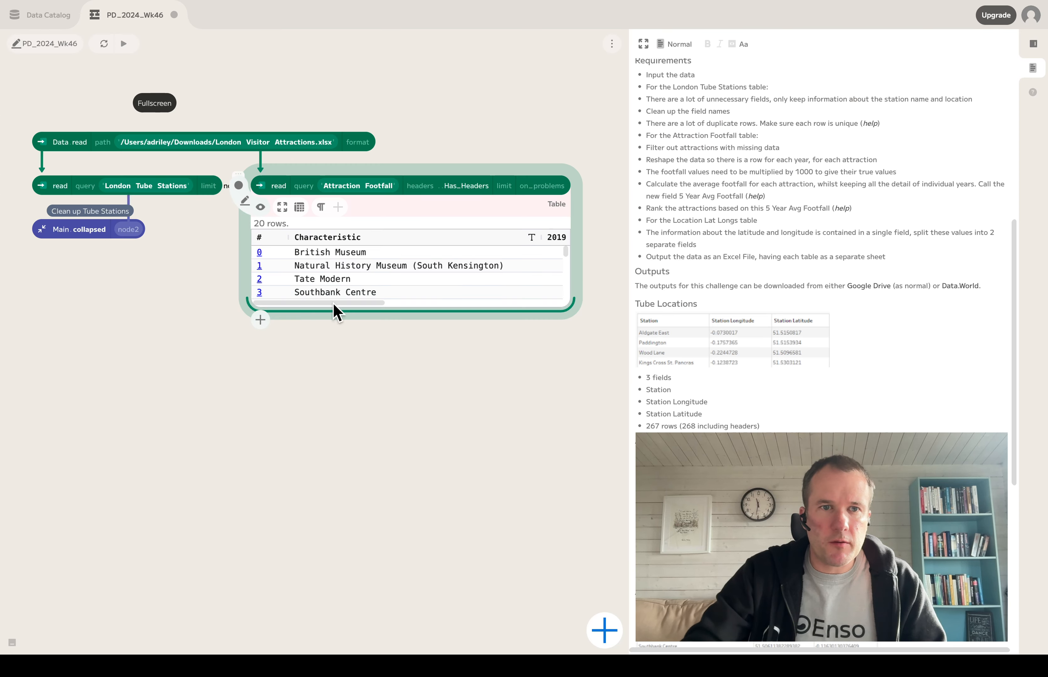
{"action": "left_click", "coordinate": [260, 207]}
Add a cast component below the Attraction Footfall read, covering the columns 2019, 2020, 2021, 2022 and 2023
{"action": "left_click", "coordinate": [260, 229]}
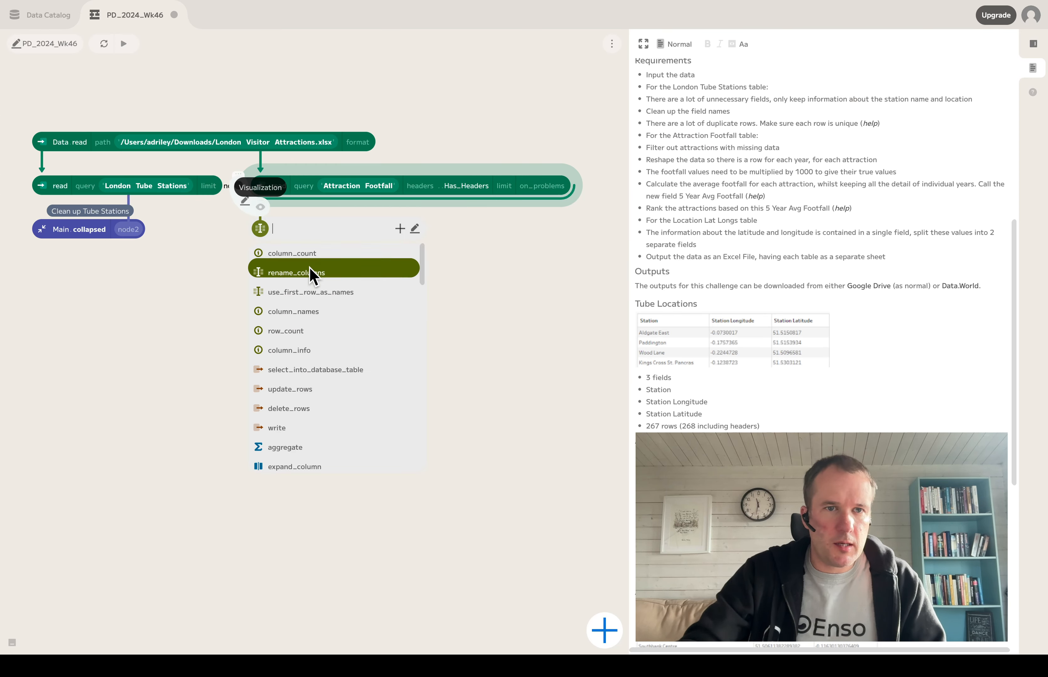
{"action": "type", "text": "cast"}
{"action": "key", "text": "Return"}
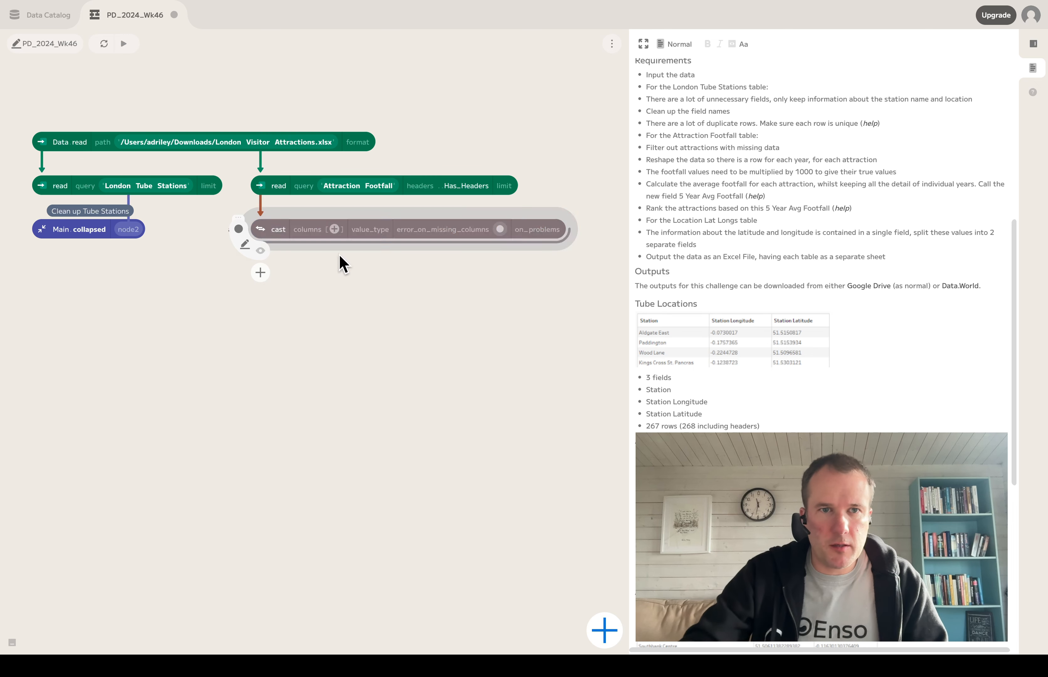
{"action": "left_click", "coordinate": [335, 229]}
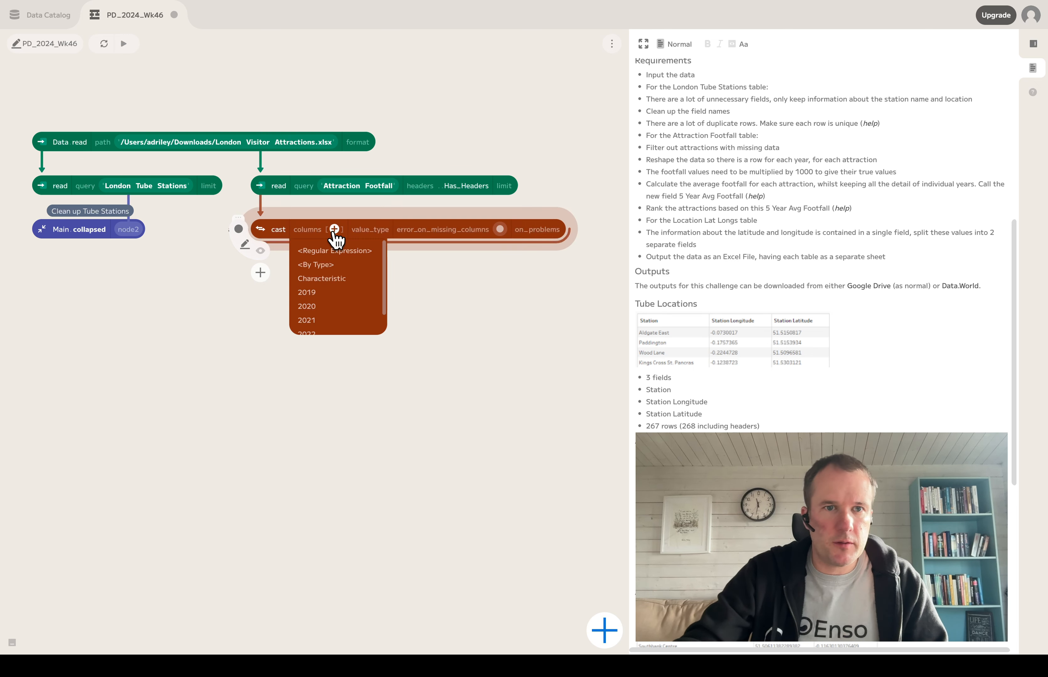
{"action": "left_click", "coordinate": [323, 294]}
{"action": "left_click", "coordinate": [320, 307]}
{"action": "left_click", "coordinate": [324, 321]}
{"action": "scroll", "coordinate": [345, 320], "scroll_direction": "down", "scroll_amount": 1}
{"action": "left_click", "coordinate": [326, 312]}
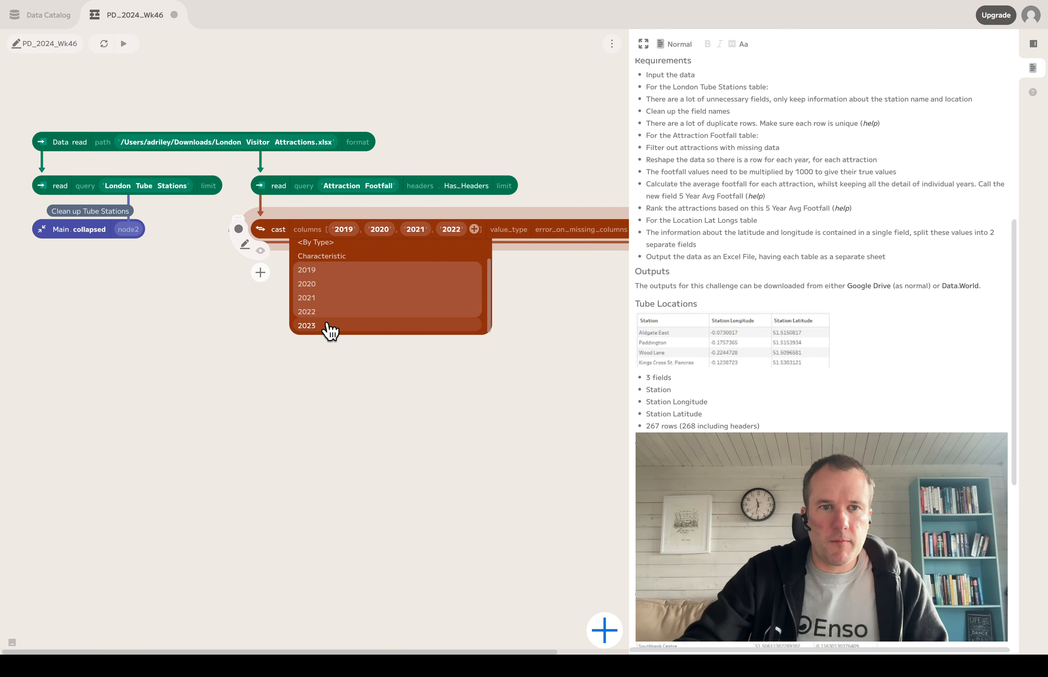
{"action": "left_click", "coordinate": [328, 327]}
{"action": "left_click", "coordinate": [504, 410]}
{"action": "left_click_drag", "start_coordinate": [504, 409], "coordinate": [317, 322]}
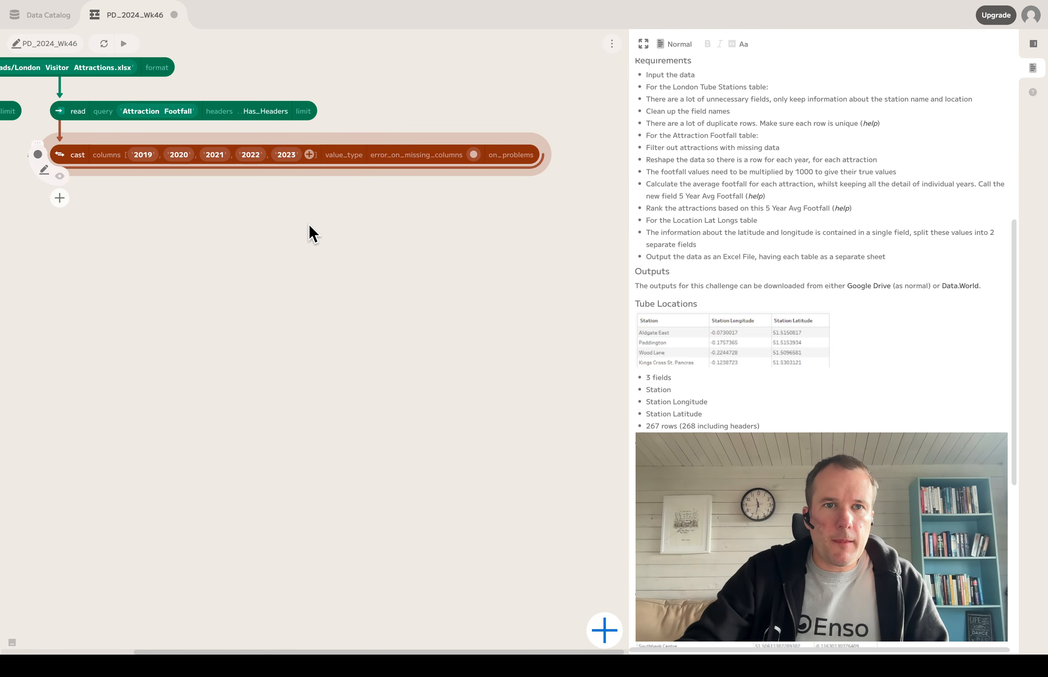
Set the cast's value type to Integer, and inspect the converted year columns in full-screen view
{"action": "left_click", "coordinate": [355, 156]}
{"action": "left_click", "coordinate": [355, 206]}
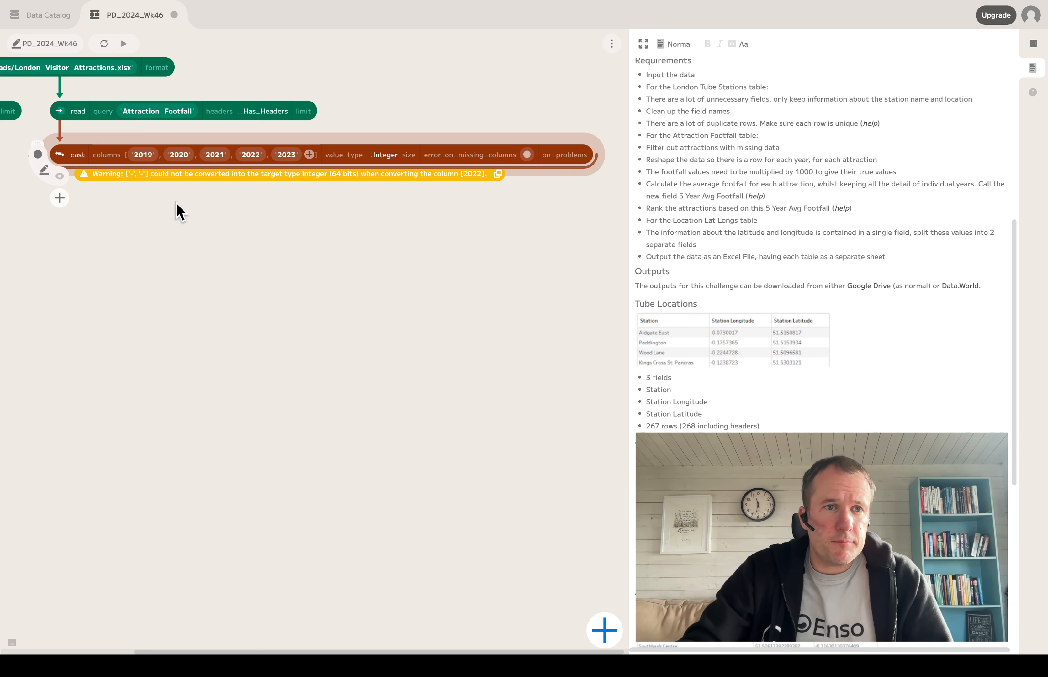
{"action": "left_click", "coordinate": [59, 175]}
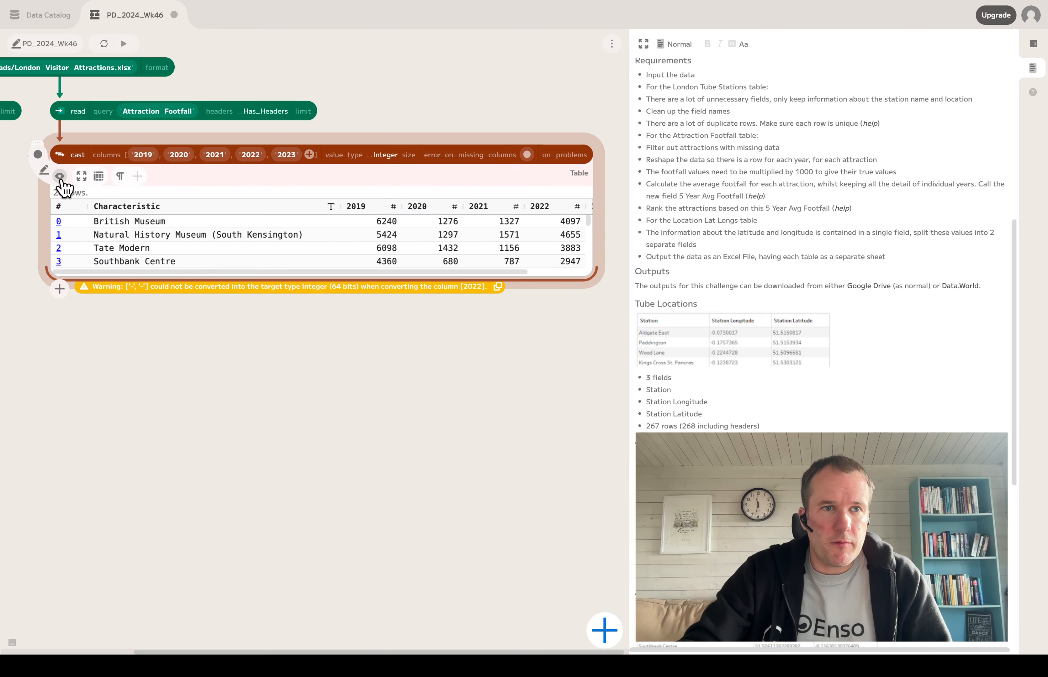
{"action": "left_click", "coordinate": [81, 176]}
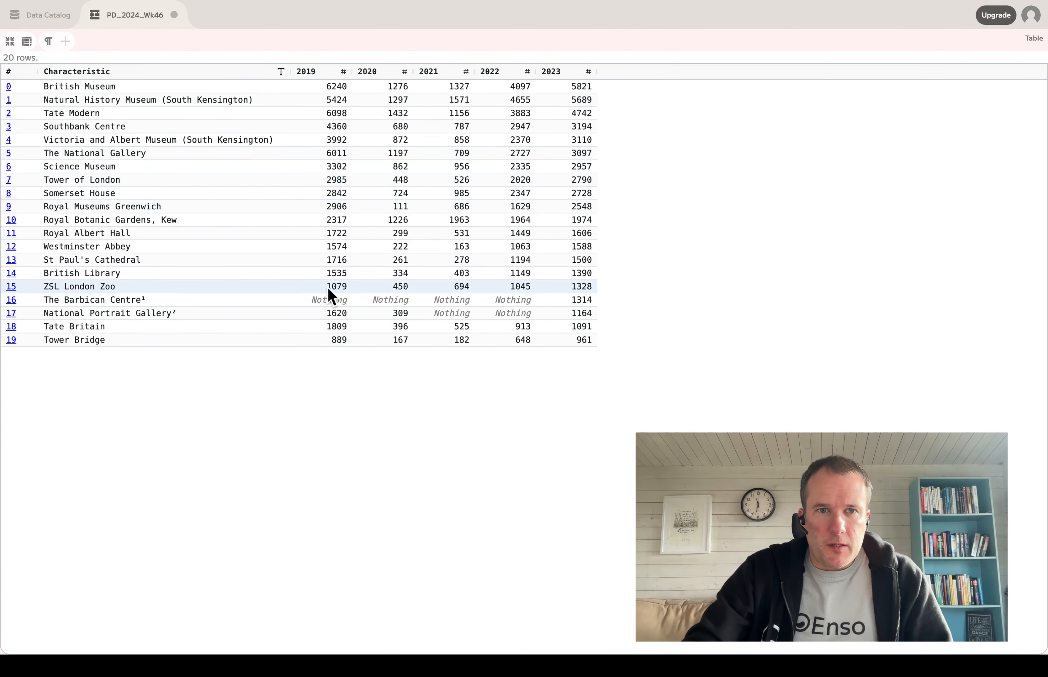
{"action": "left_click", "coordinate": [10, 41]}
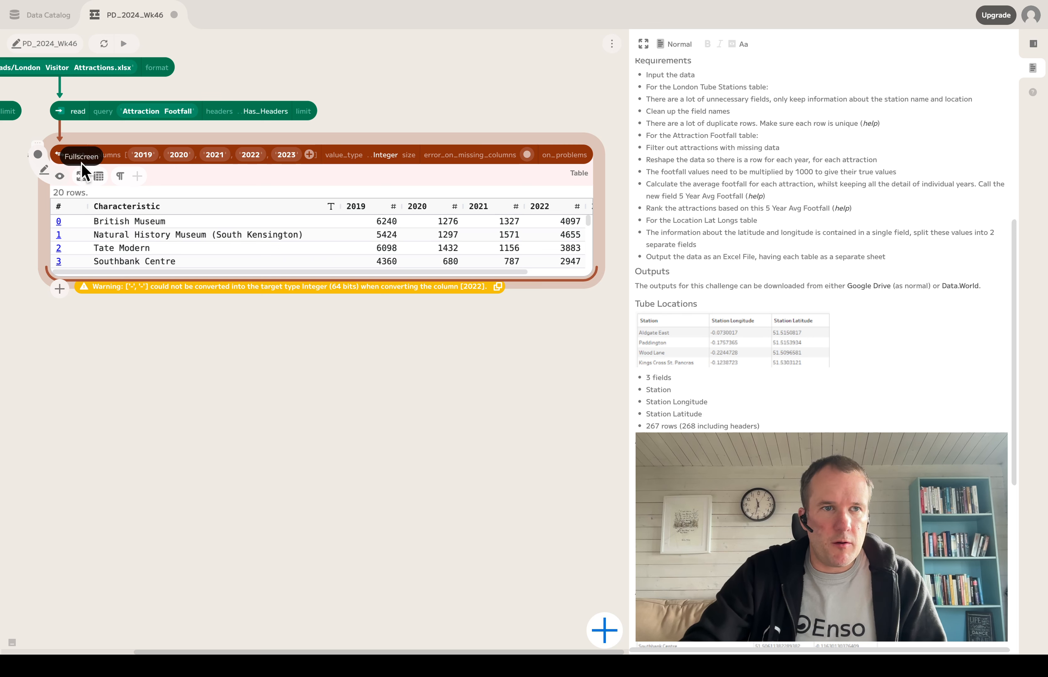
Set the cast component's problem handling to Ignore and close its table preview
{"action": "left_click", "coordinate": [573, 156]}
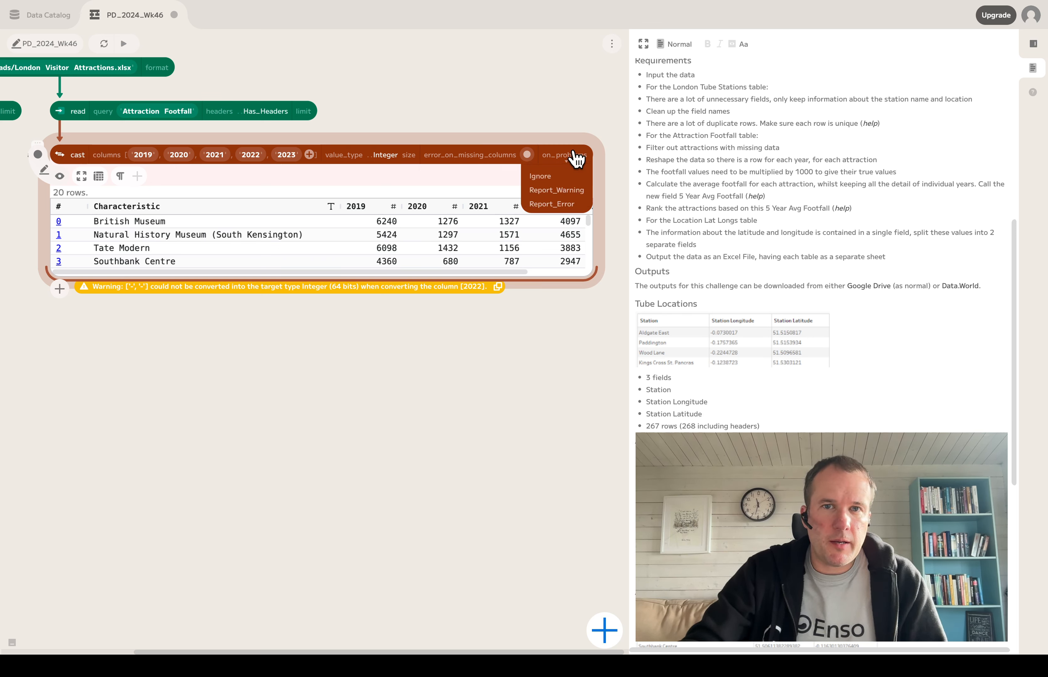
{"action": "left_click", "coordinate": [566, 177]}
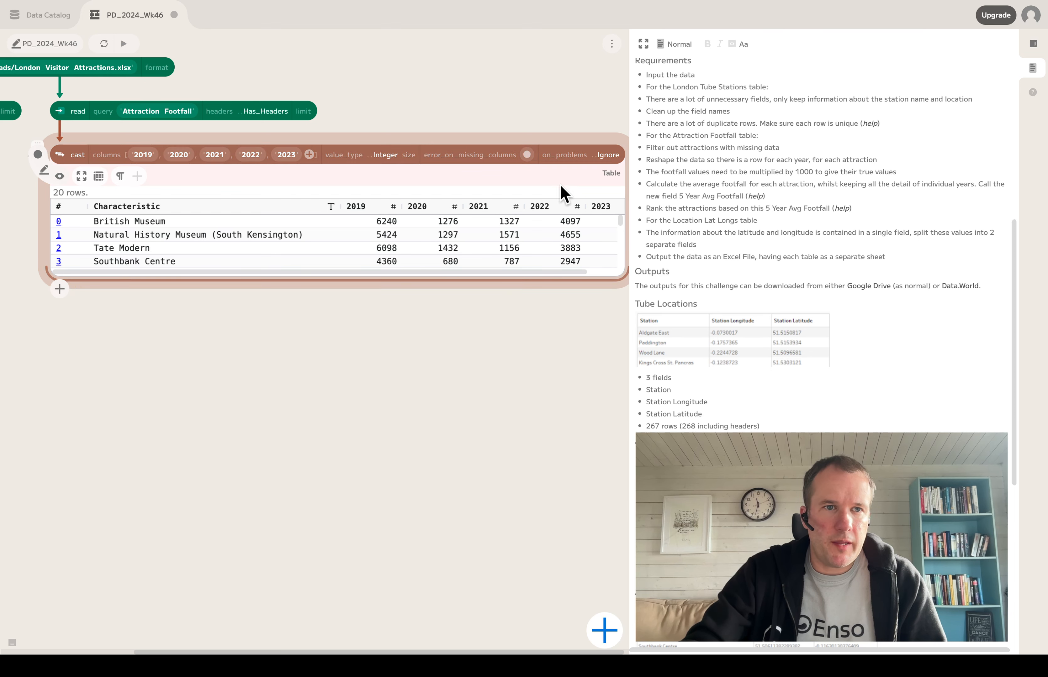
{"action": "left_click", "coordinate": [60, 176]}
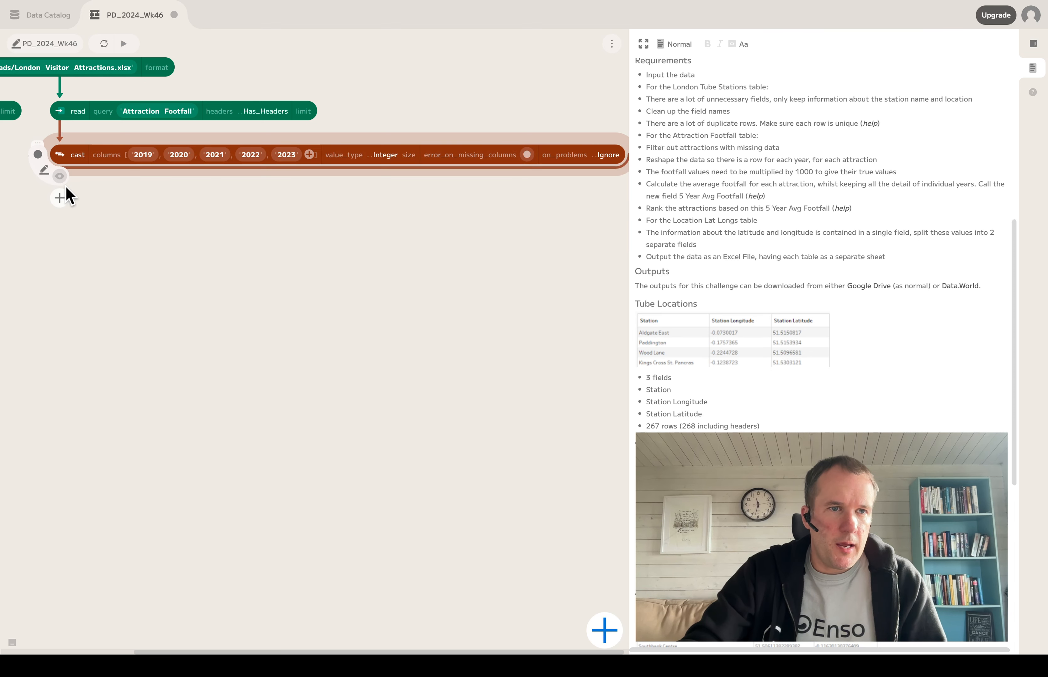
Add a filter_blank_rows component below the cast, and check the filtered attractions in full-screen view
{"action": "left_click", "coordinate": [62, 197]}
{"action": "type", "text": "fil"}
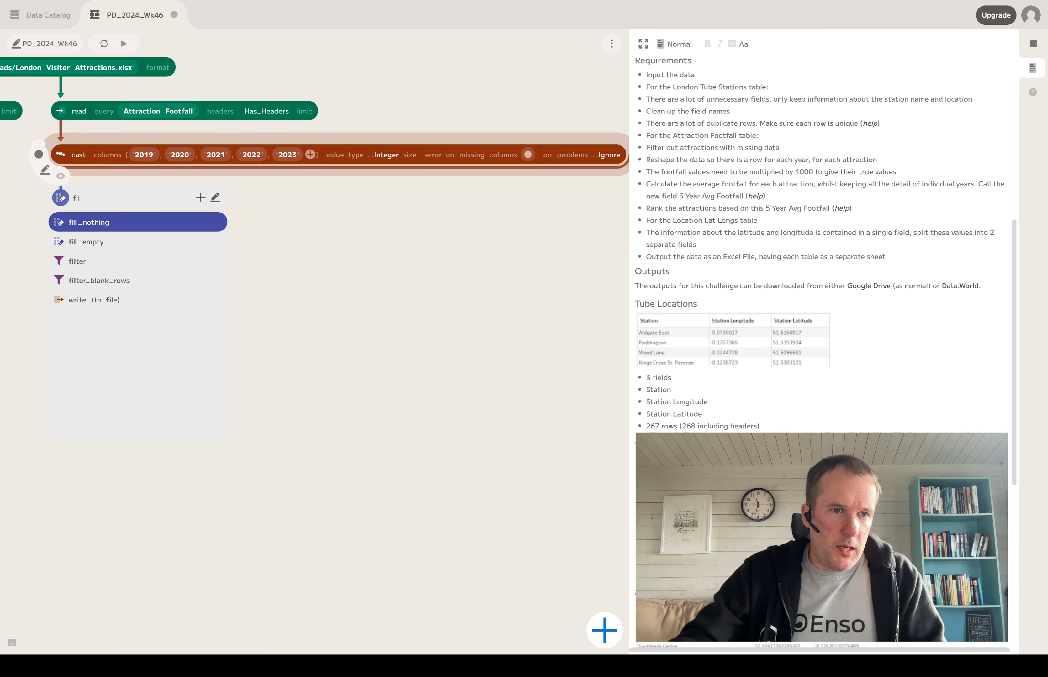
{"action": "left_click", "coordinate": [107, 284]}
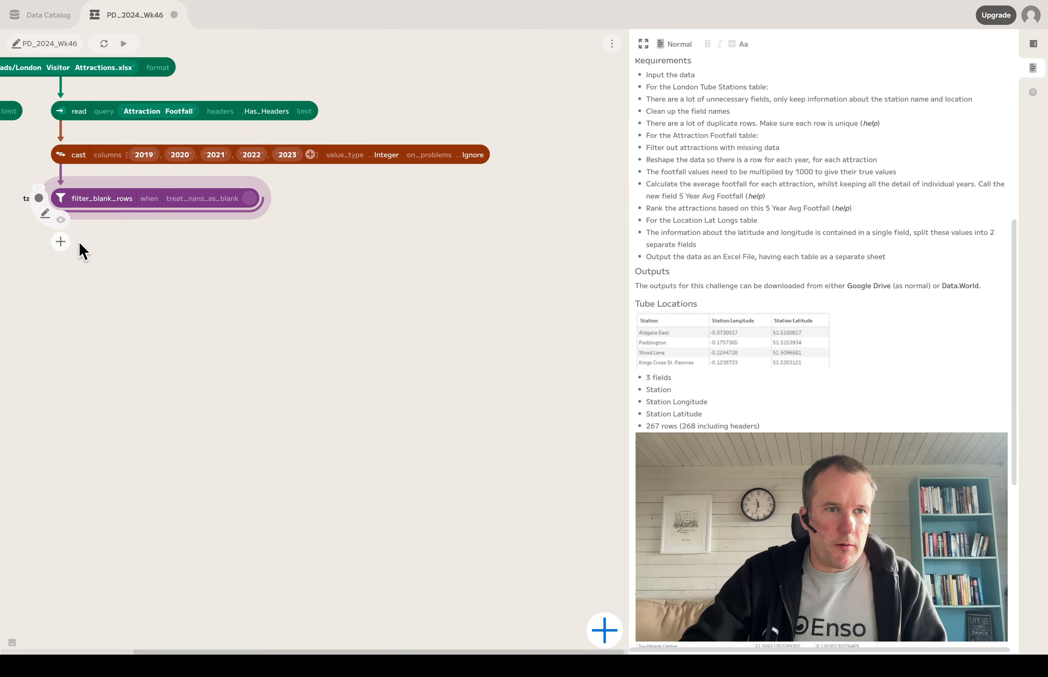
{"action": "left_click", "coordinate": [61, 220]}
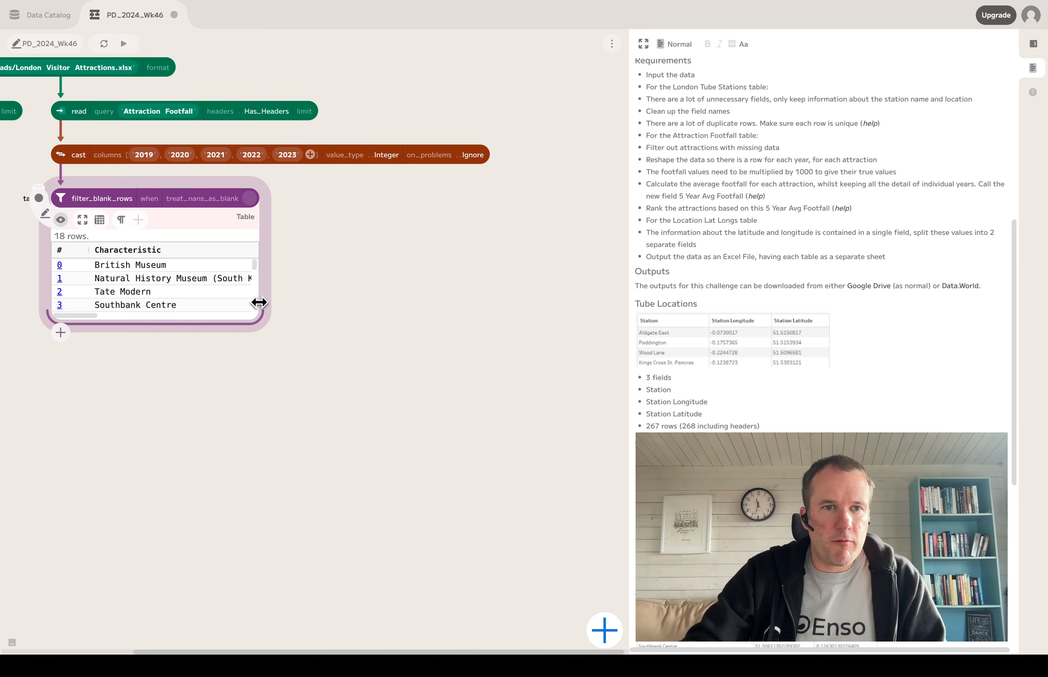
{"action": "left_click", "coordinate": [82, 219]}
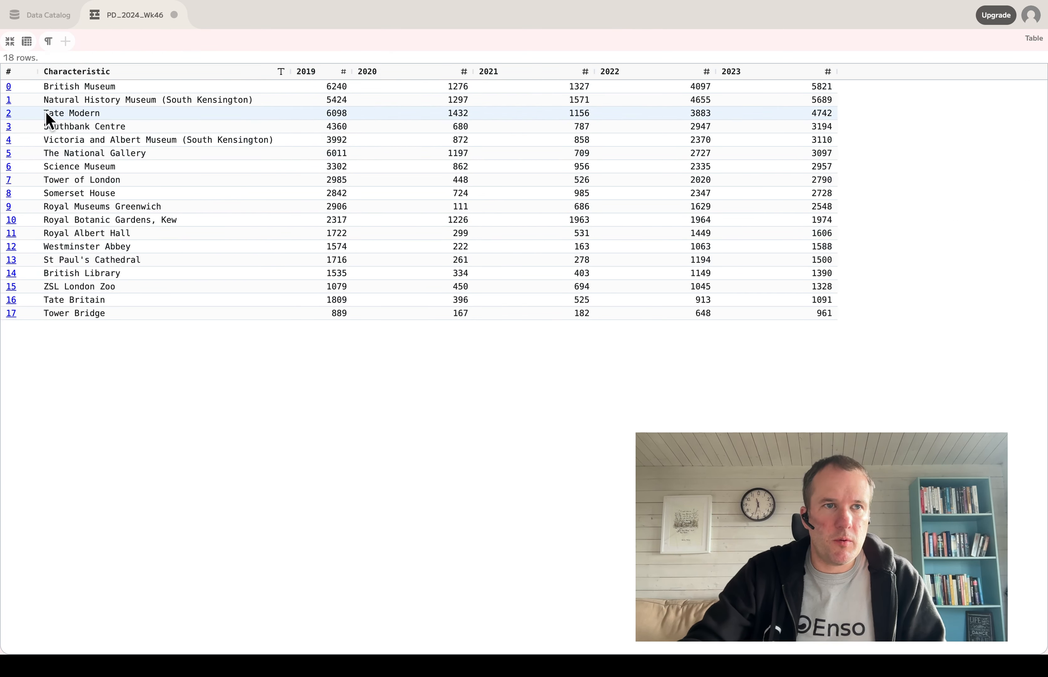
{"action": "left_click", "coordinate": [10, 41]}
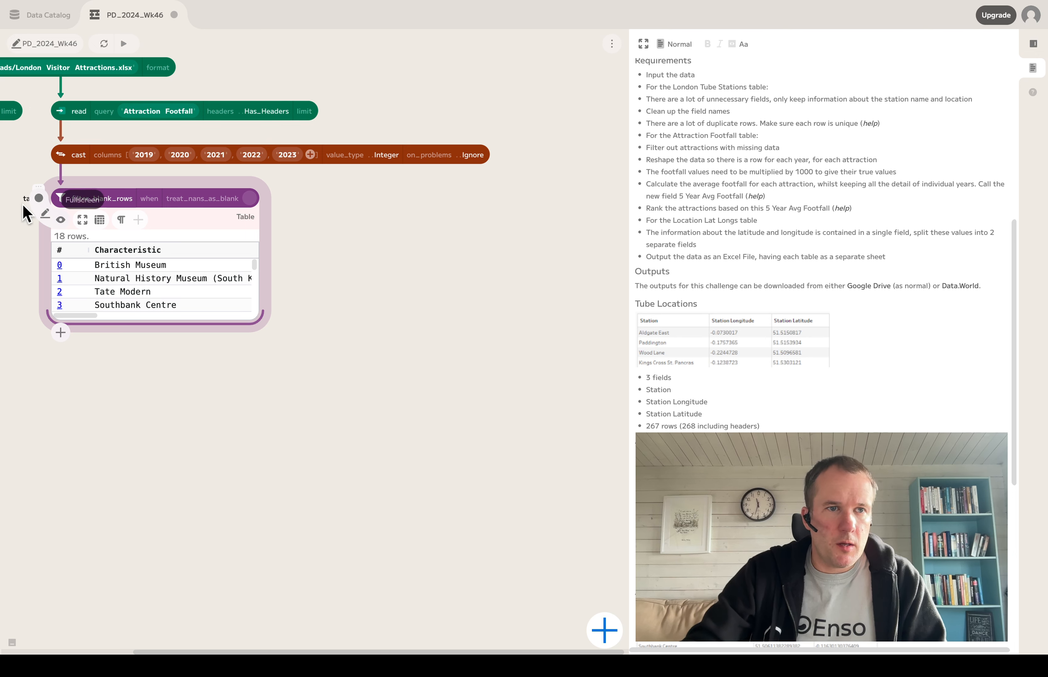
{"action": "left_click", "coordinate": [62, 220]}
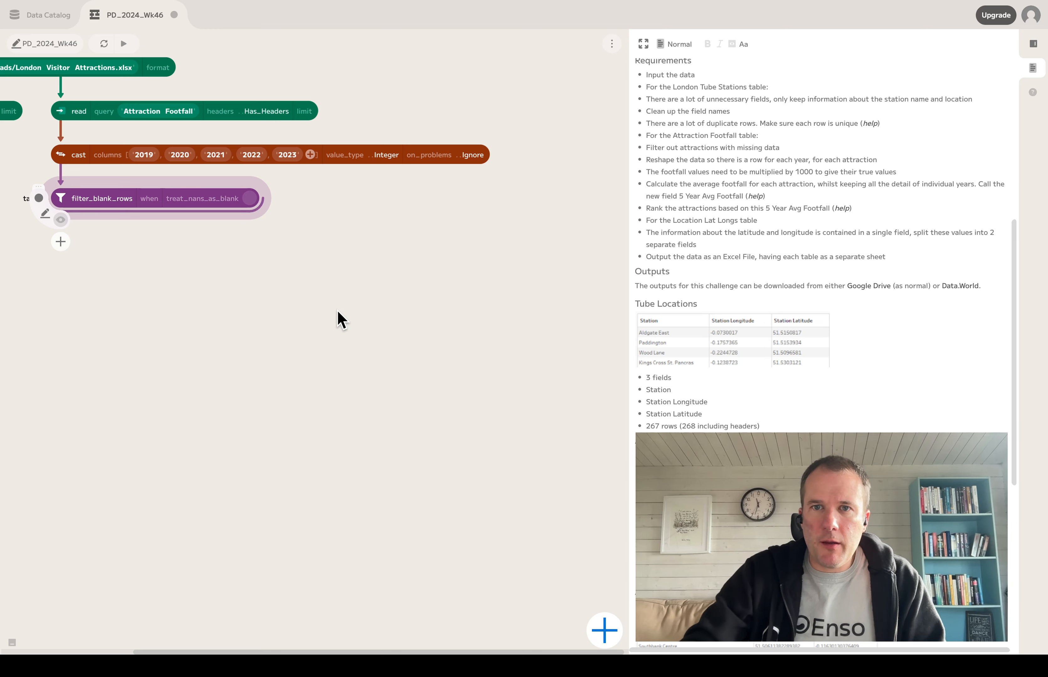
Add a transpose component below filter_blank_rows with Characteristic as the key column, and preview the reshaped table
{"action": "scroll", "coordinate": [268, 344], "scroll_direction": "down", "scroll_amount": 3}
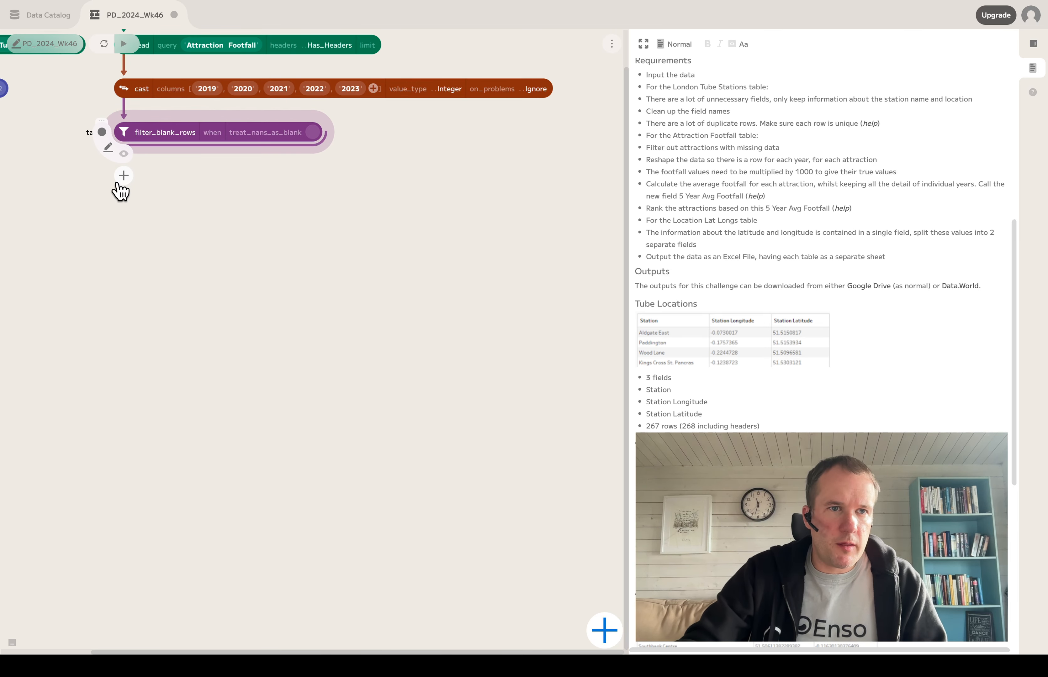
{"action": "left_click", "coordinate": [124, 177]}
{"action": "type", "text": "tra"}
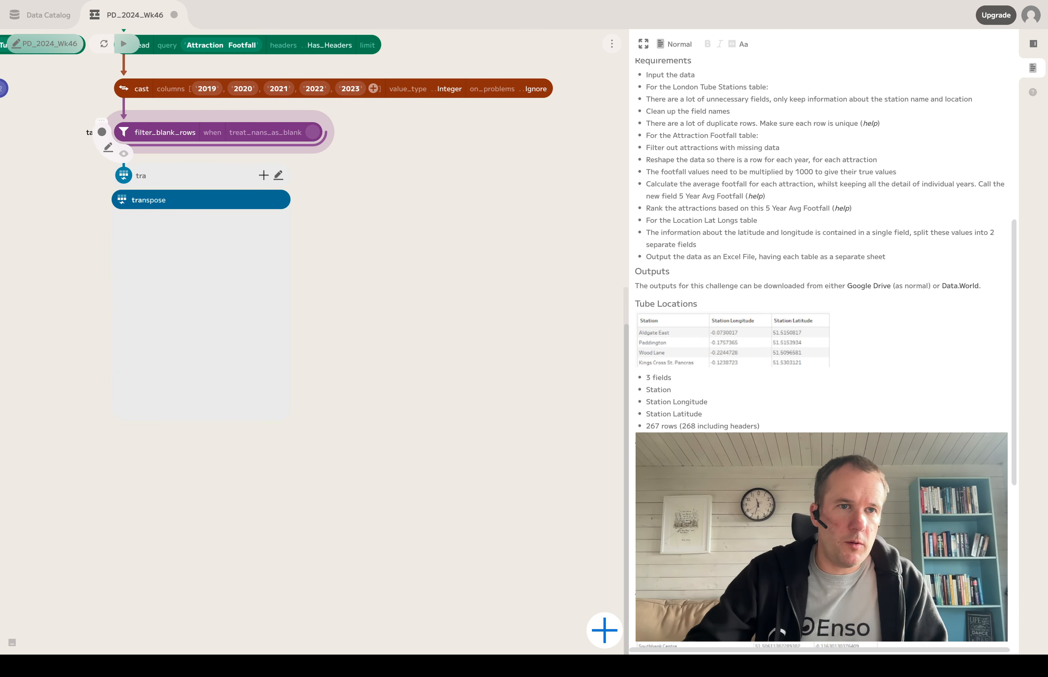
{"action": "left_click", "coordinate": [149, 208]}
{"action": "left_click", "coordinate": [201, 177]}
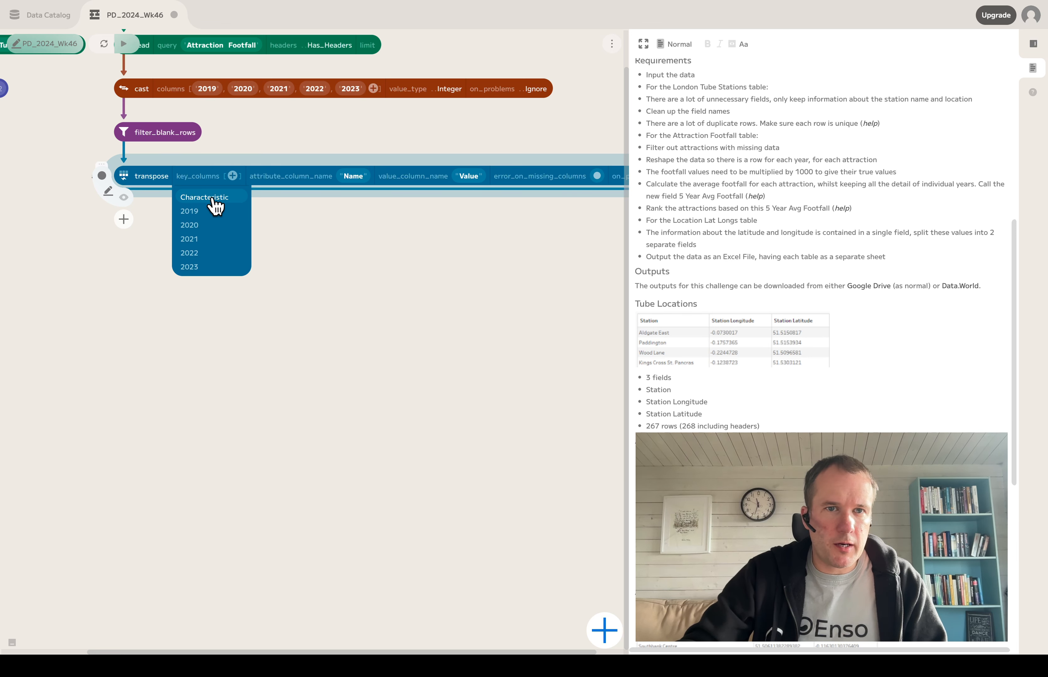
{"action": "left_click", "coordinate": [213, 199]}
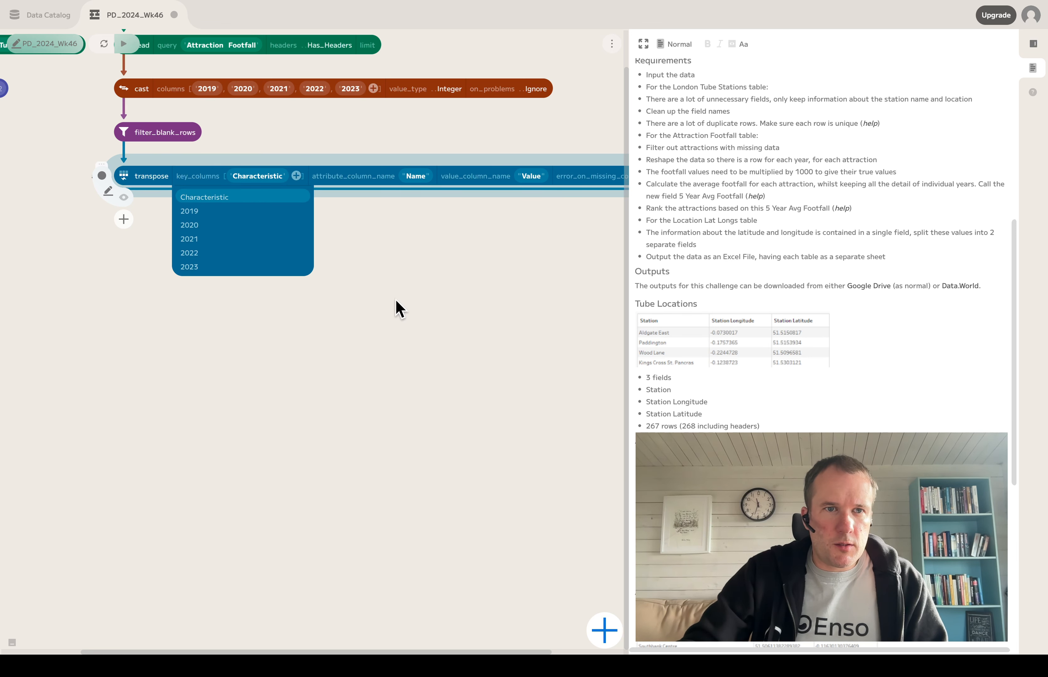
{"action": "left_click", "coordinate": [396, 308]}
{"action": "left_click", "coordinate": [124, 198]}
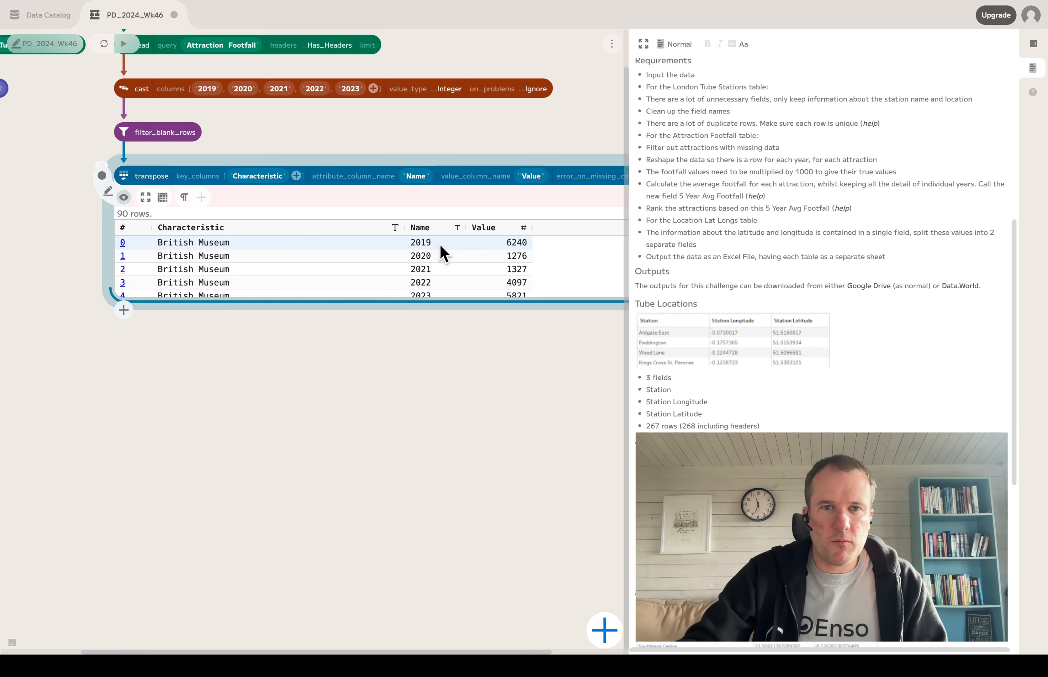
Compare the filter_blank_rows and transpose tables with both previews open, then close them and return transpose to its place below the filter
{"action": "left_click_drag", "start_coordinate": [271, 163], "coordinate": [288, 332]}
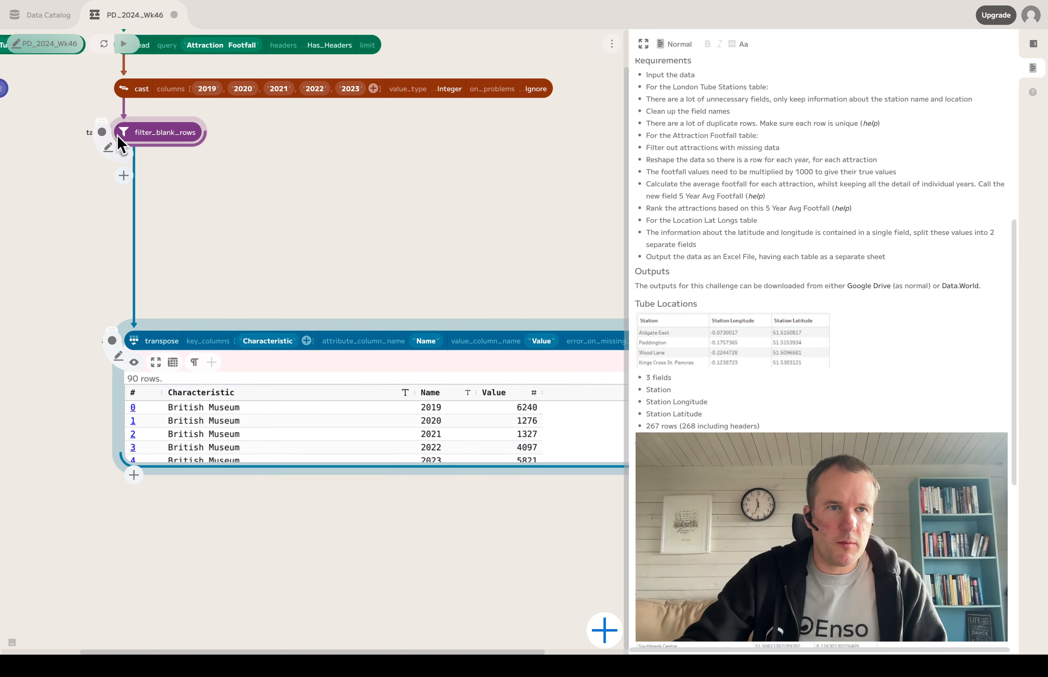
{"action": "left_click", "coordinate": [123, 150]}
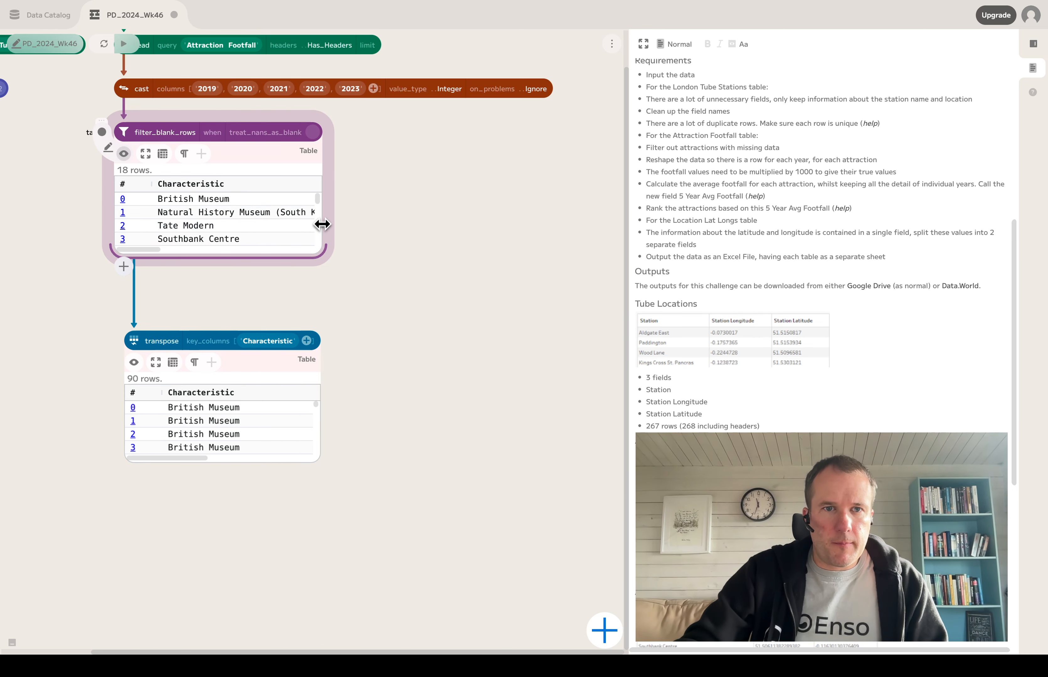
{"action": "left_click_drag", "start_coordinate": [321, 224], "coordinate": [611, 226]}
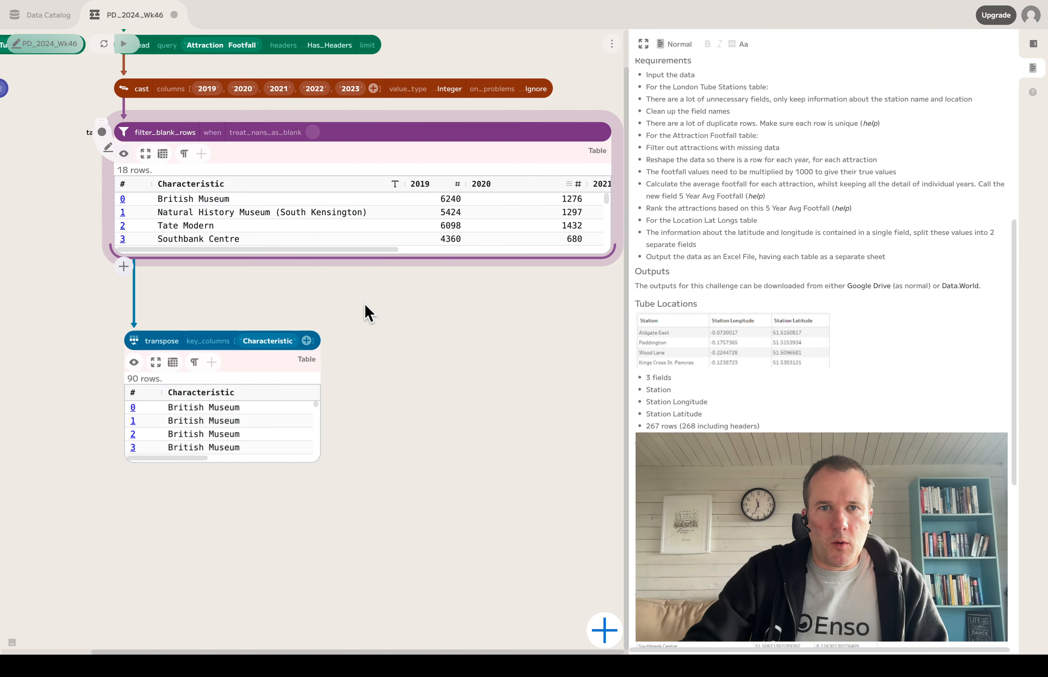
{"action": "left_click", "coordinate": [320, 421]}
{"action": "left_click_drag", "start_coordinate": [321, 420], "coordinate": [529, 427]}
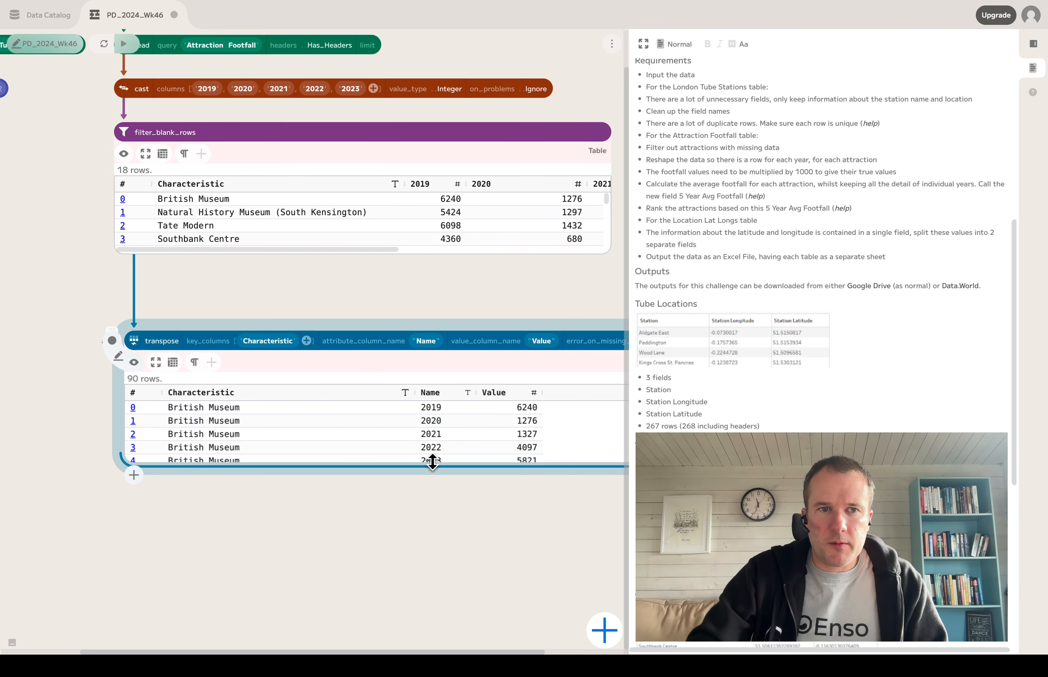
{"action": "left_click", "coordinate": [125, 154]}
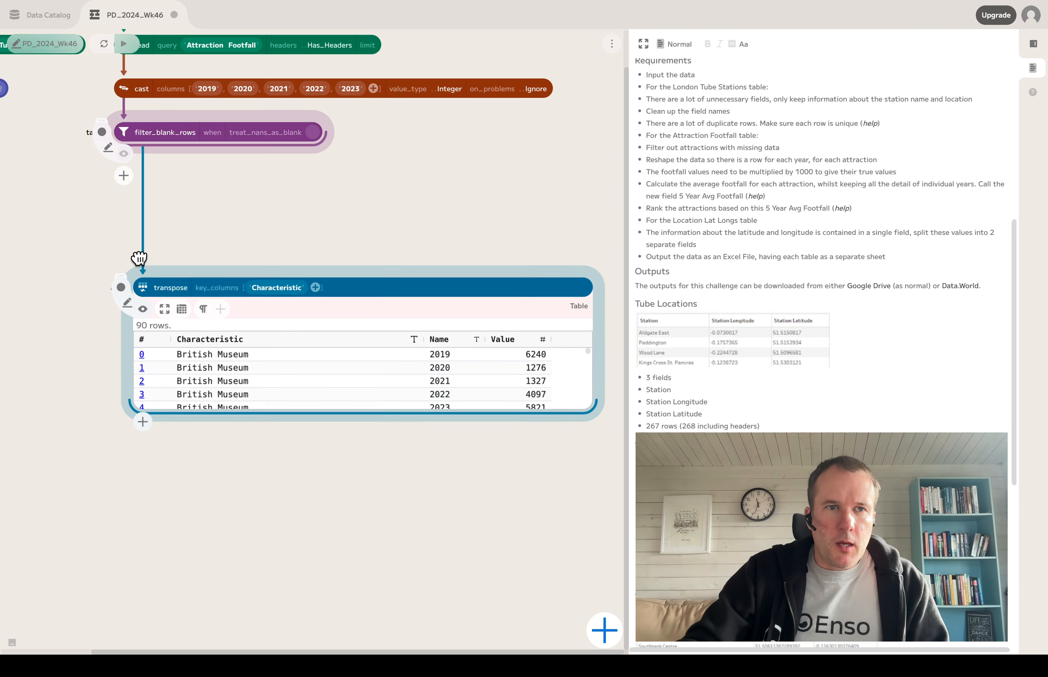
{"action": "left_click_drag", "start_coordinate": [139, 259], "coordinate": [117, 180]}
{"action": "left_click", "coordinate": [125, 200]}
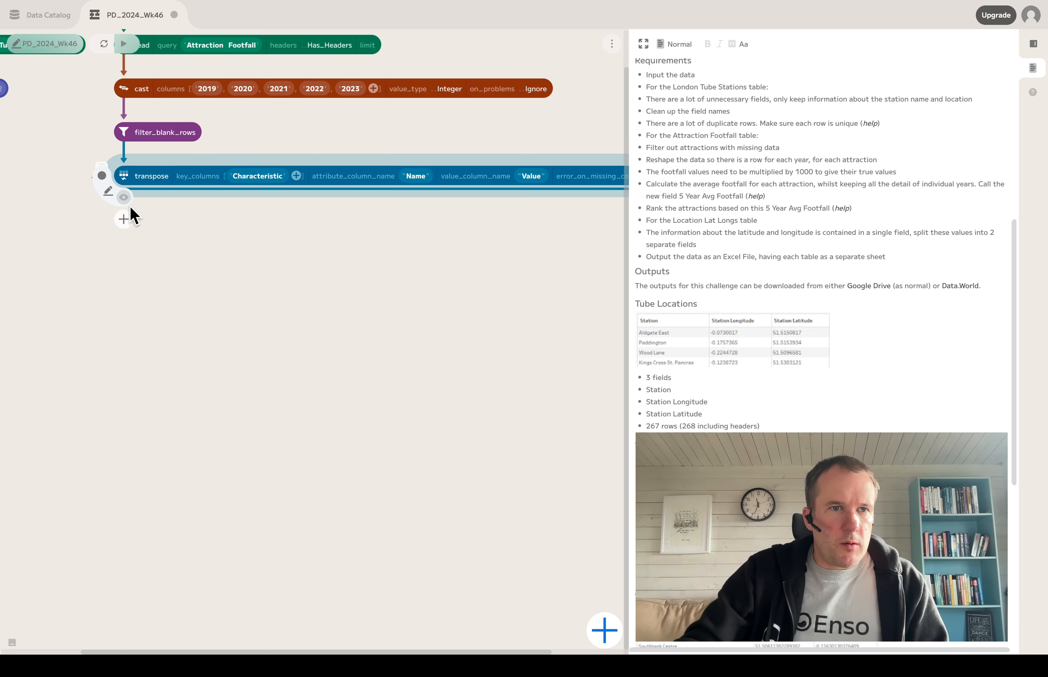
Add a rename_columns component below transpose and rename the Characteristic column to Attraction
{"action": "left_click", "coordinate": [124, 219]}
{"action": "type", "text": "re"}
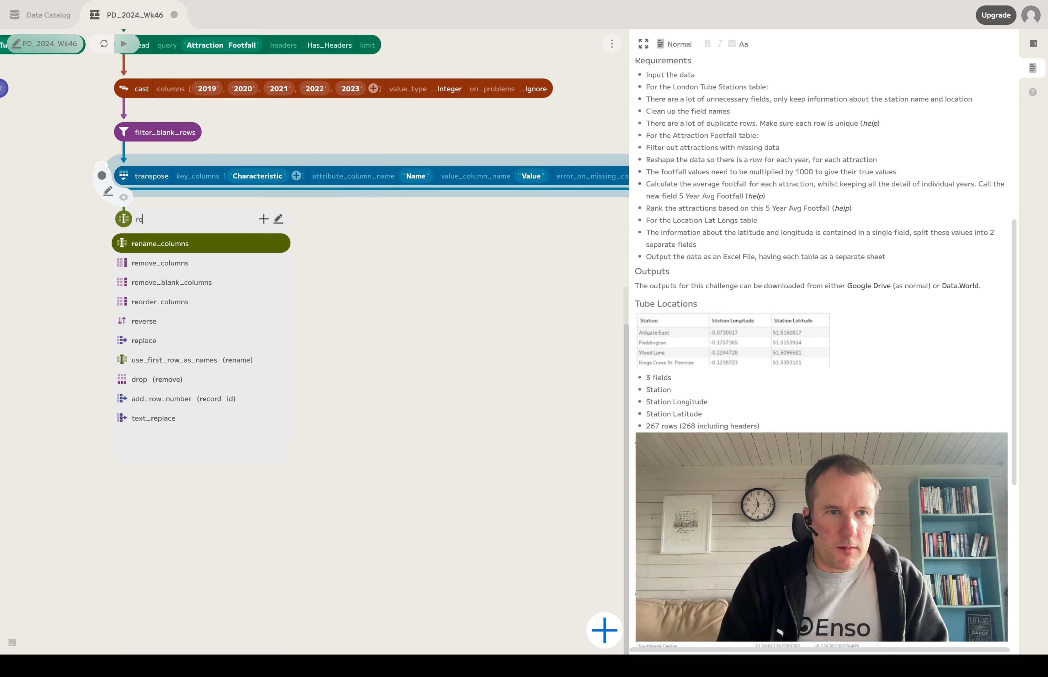
{"action": "key", "text": "Return"}
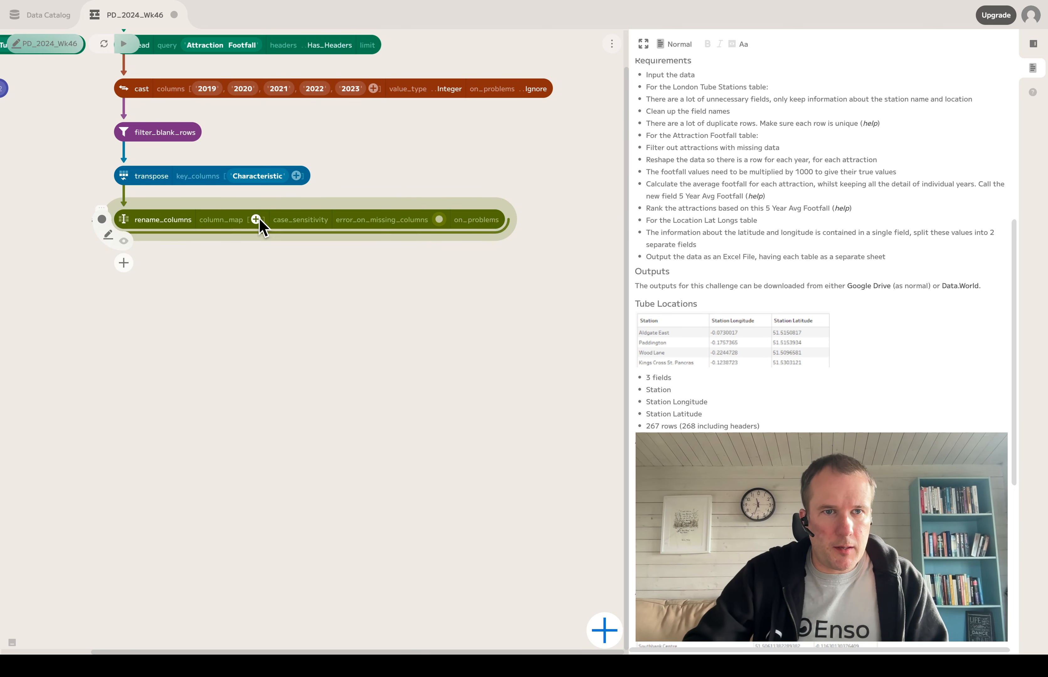
{"action": "left_click", "coordinate": [390, 216]}
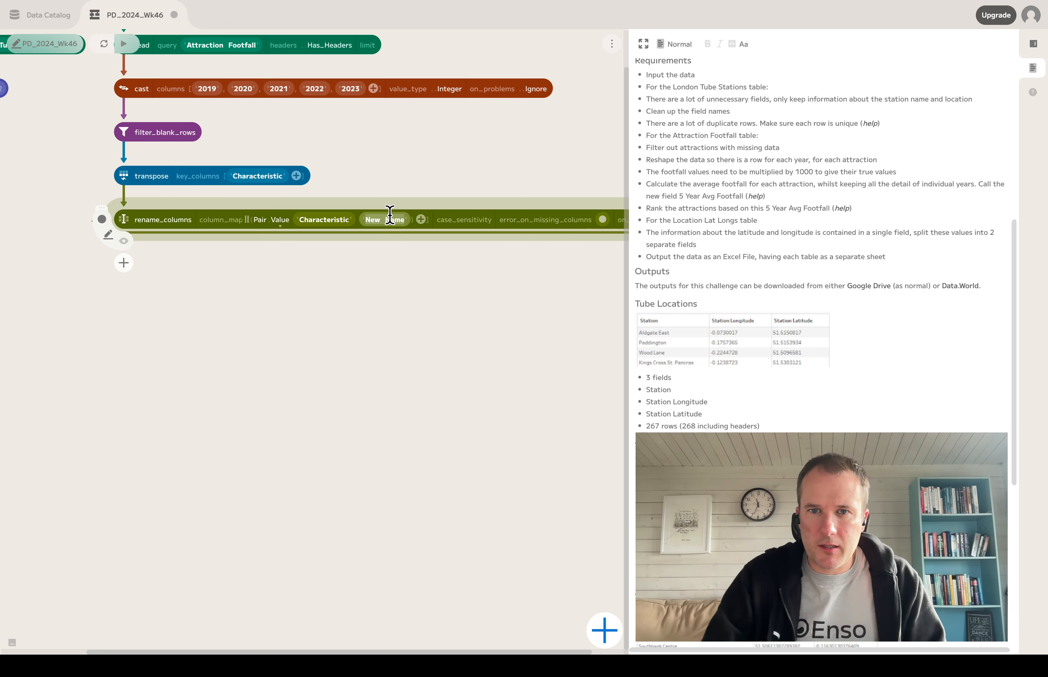
{"action": "type", "text": "A"}
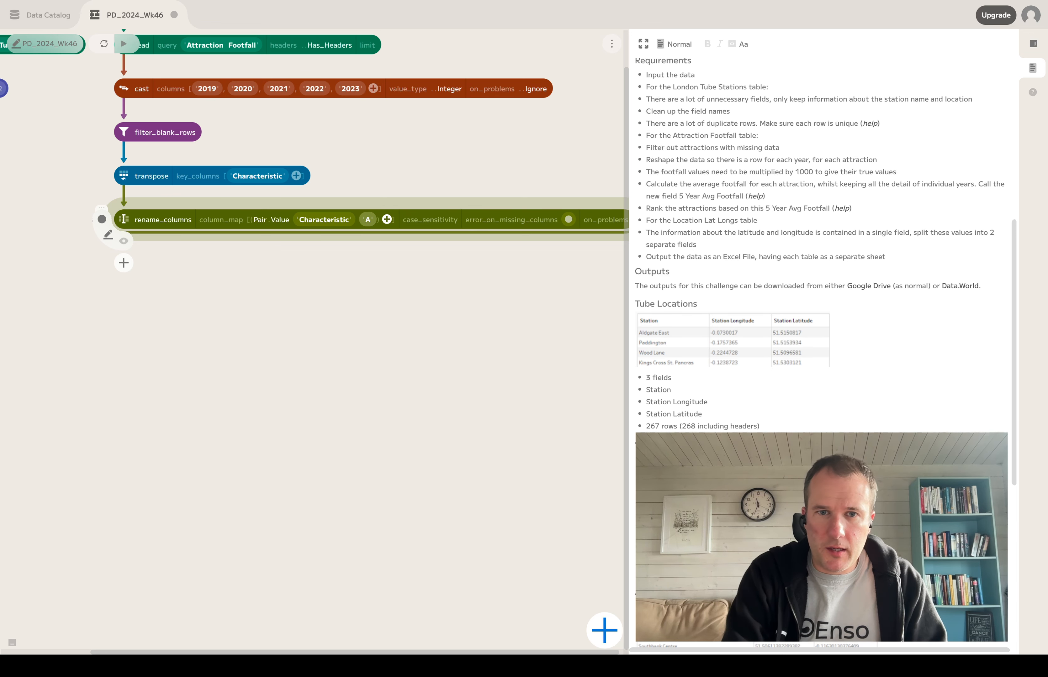
{"action": "type", "text": "t"}
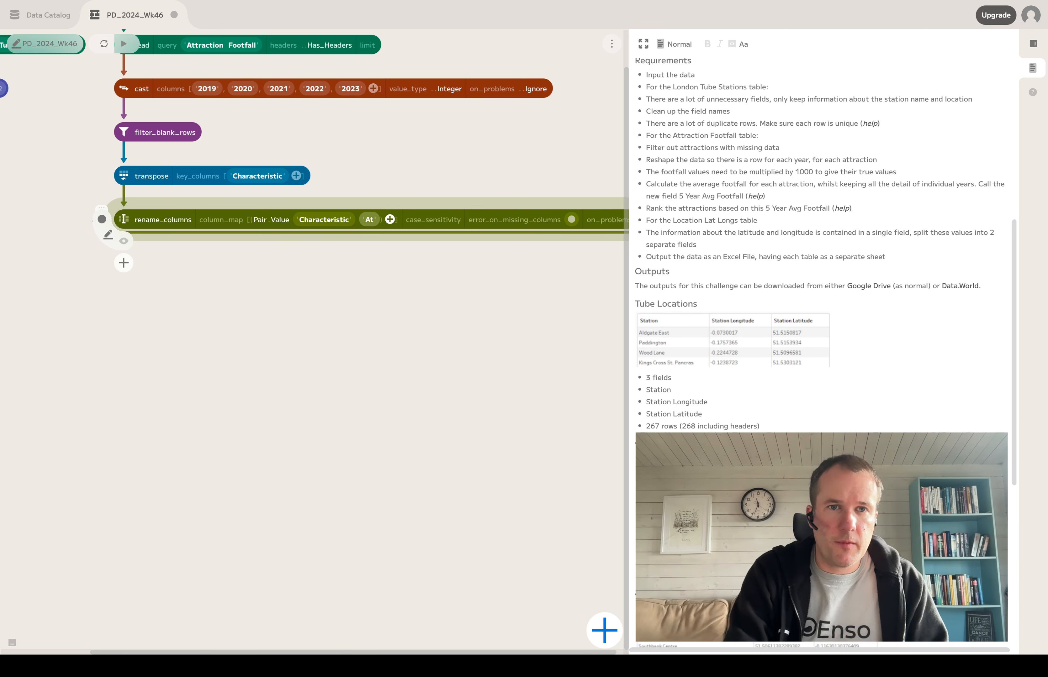
{"action": "type", "text": "tract"}
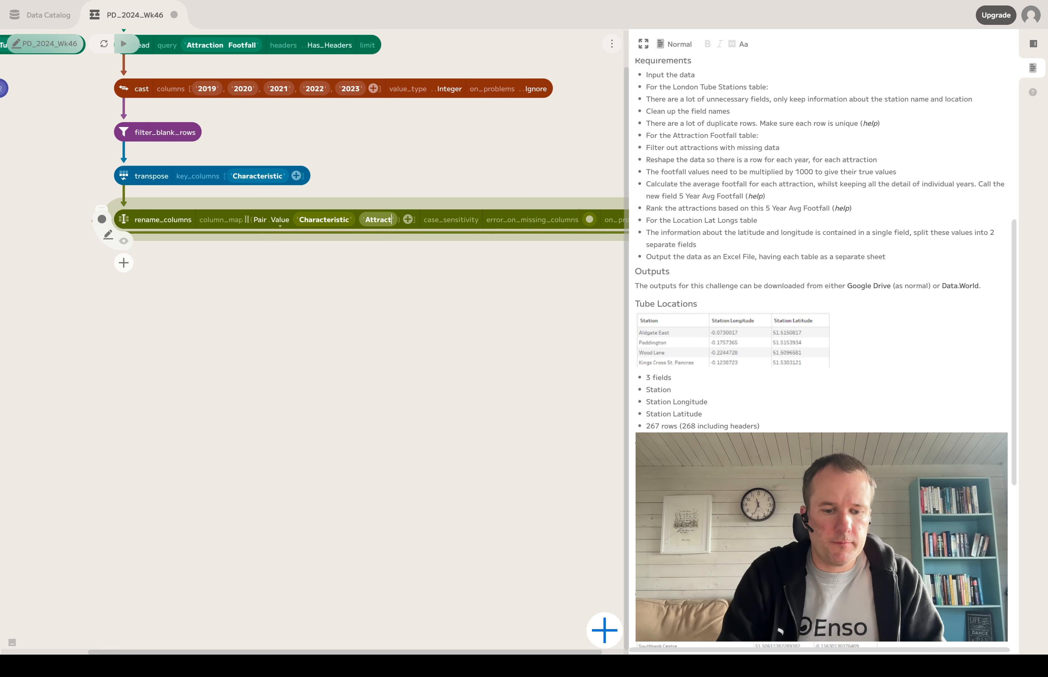
{"action": "type", "text": "ion"}
{"action": "left_click", "coordinate": [444, 295]}
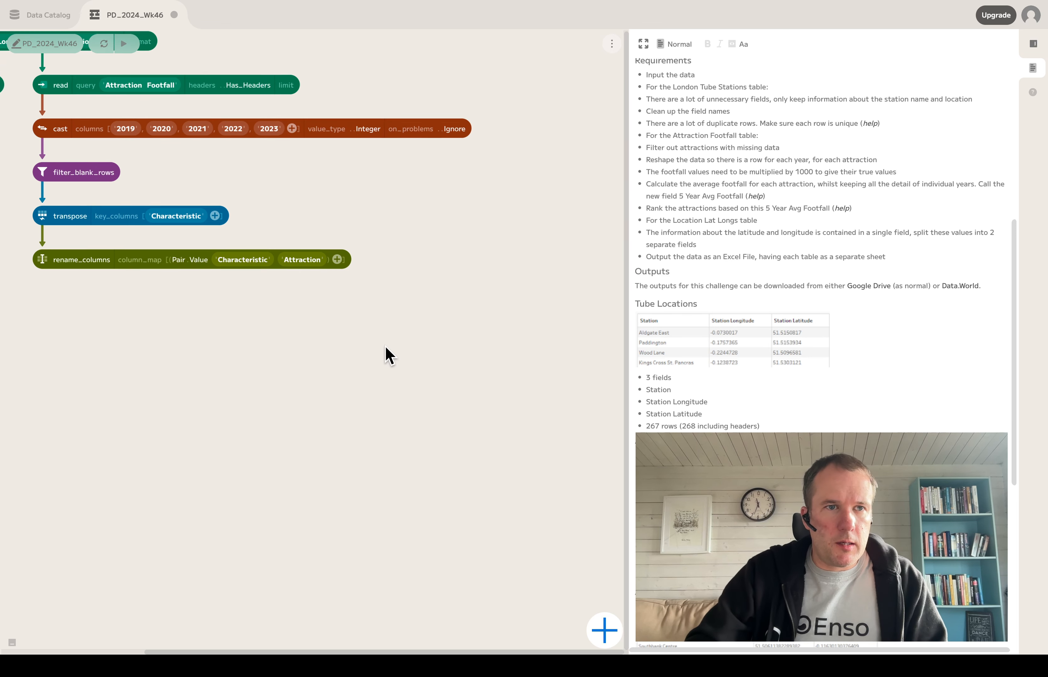
Add a second pair to the rename_columns component that renames the Name column to Year
{"action": "left_click_drag", "start_coordinate": [386, 347], "coordinate": [379, 349]}
{"action": "left_click", "coordinate": [336, 267]}
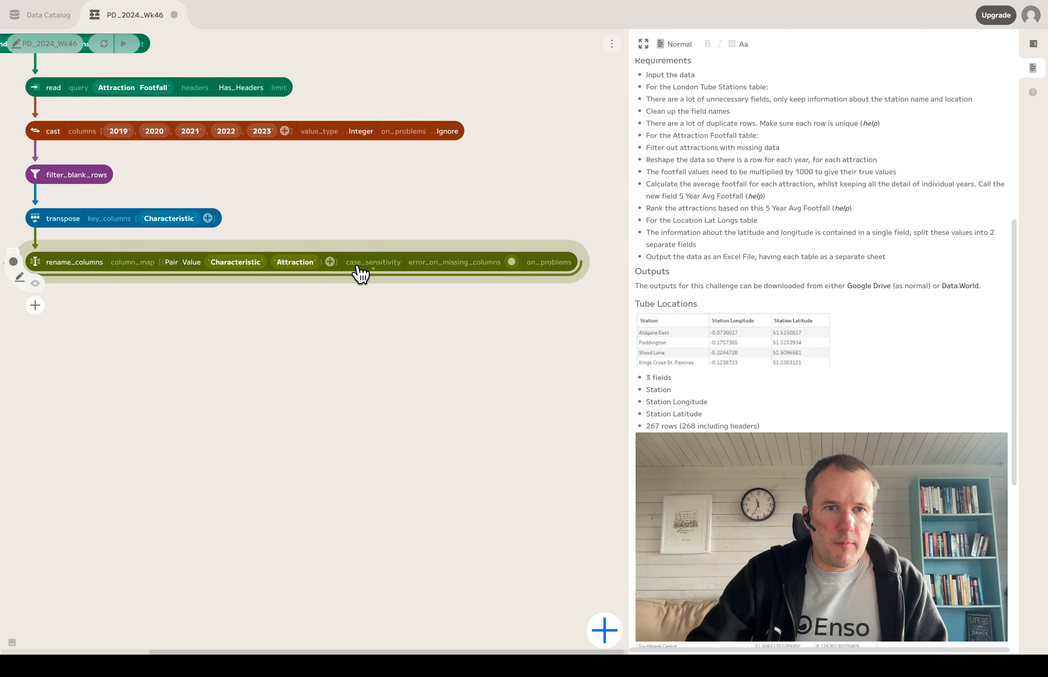
{"action": "left_click", "coordinate": [329, 263]}
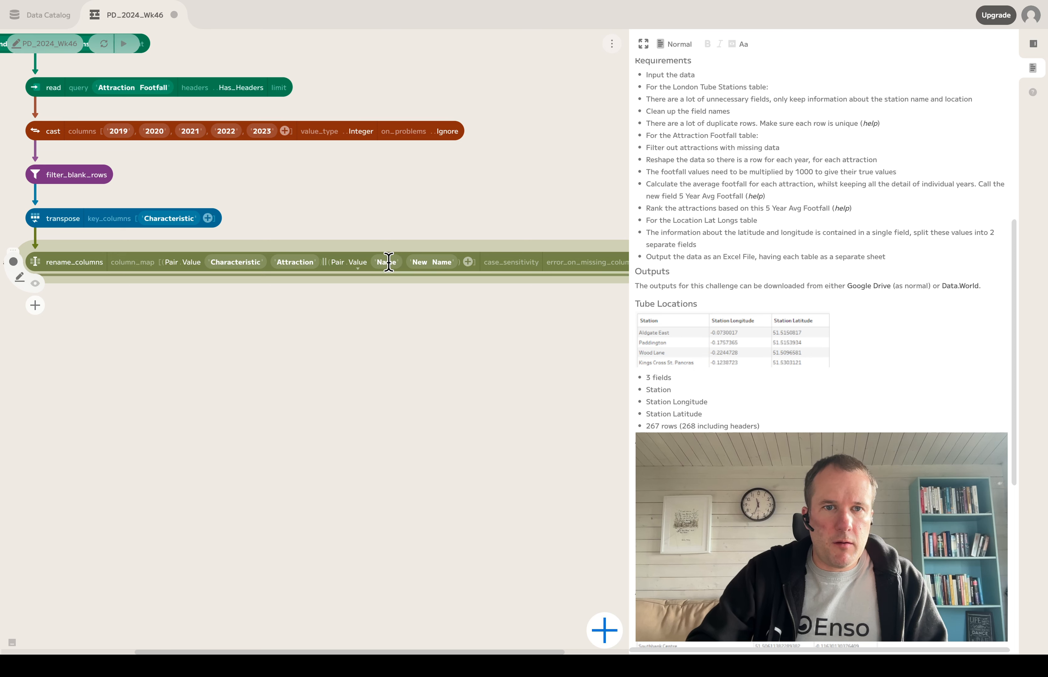
{"action": "left_click", "coordinate": [387, 262]}
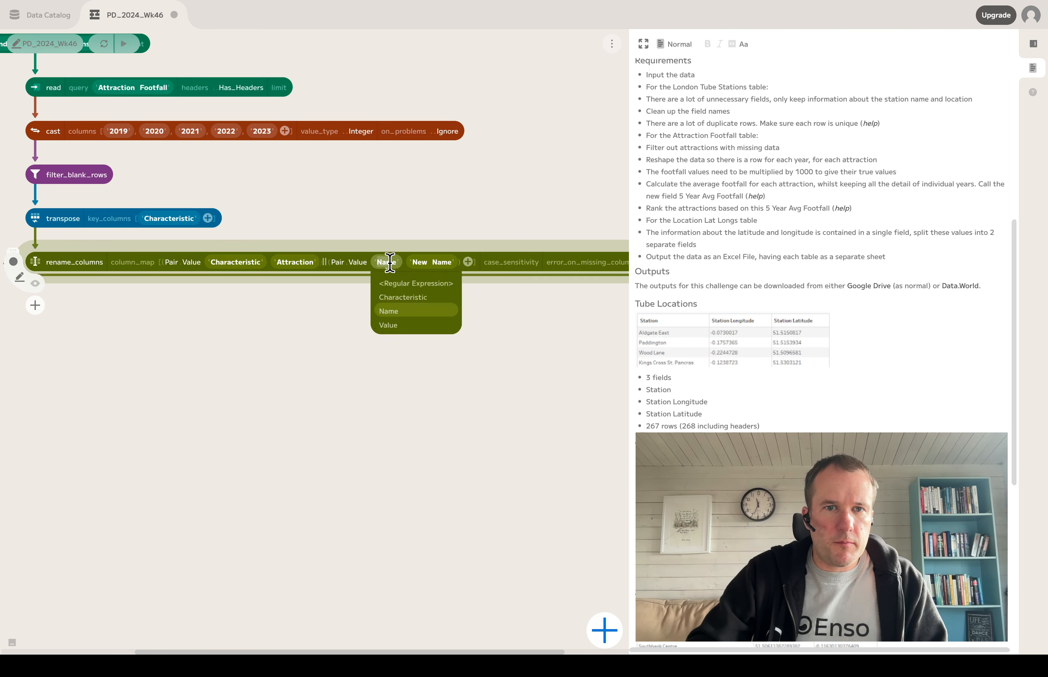
{"action": "left_click", "coordinate": [401, 311]}
{"action": "left_click", "coordinate": [432, 262]}
{"action": "type", "text": "Y"}
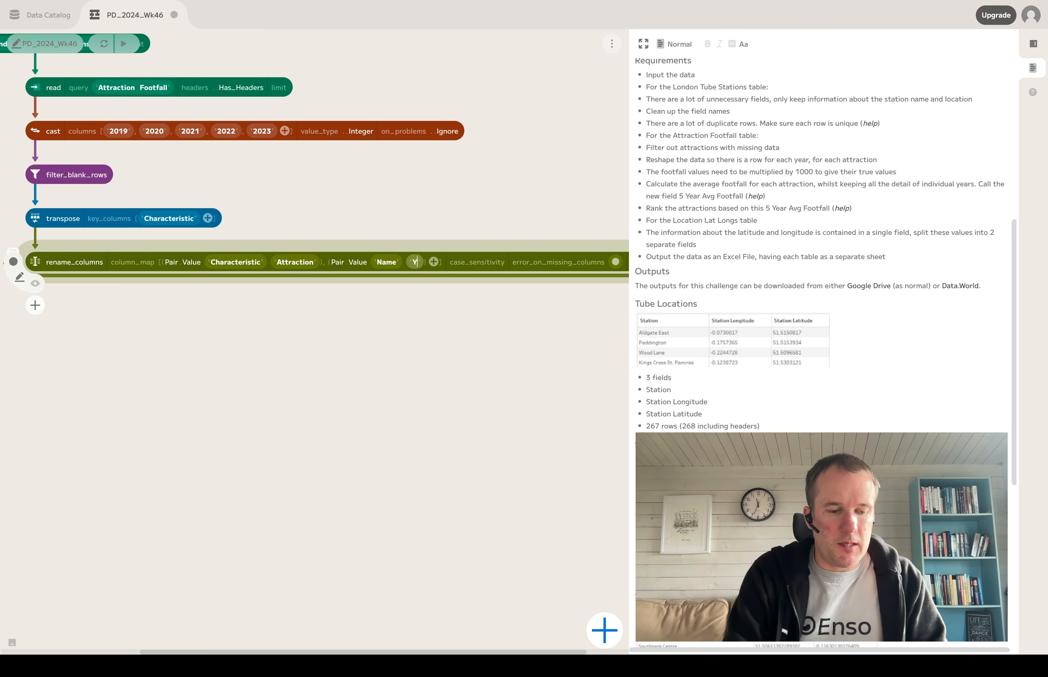
{"action": "type", "text": "ear"}
Add a third rename pair changing Value to Attraction Footfall, and check the renamed table in a preview before closing it
{"action": "left_click", "coordinate": [444, 262]}
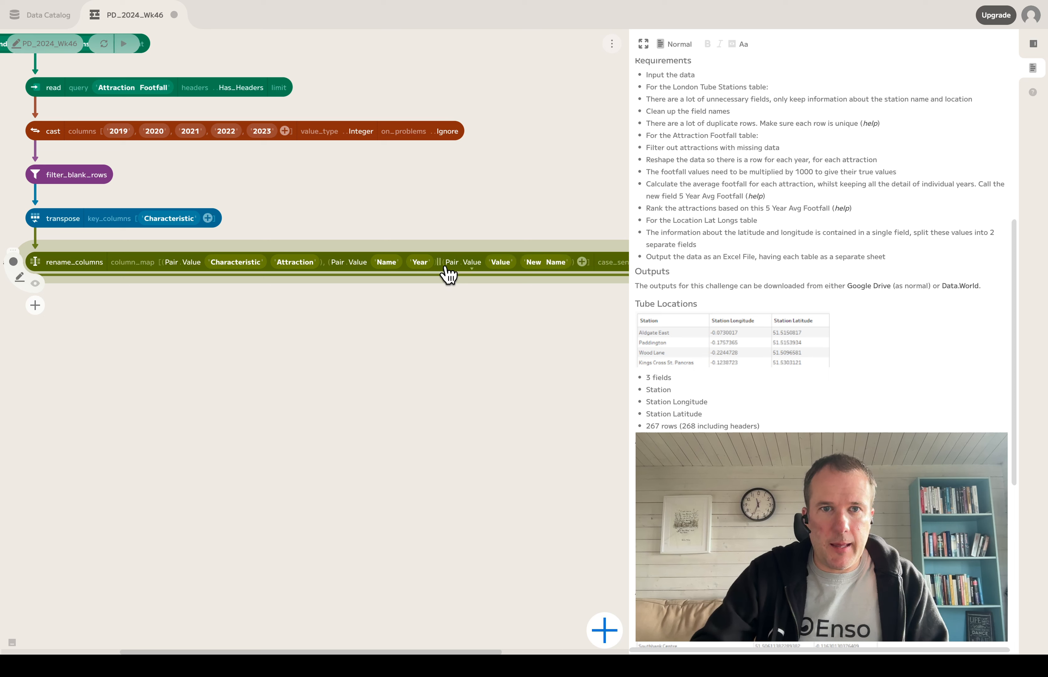
{"action": "left_click", "coordinate": [535, 263]}
{"action": "type", "text": "Att"}
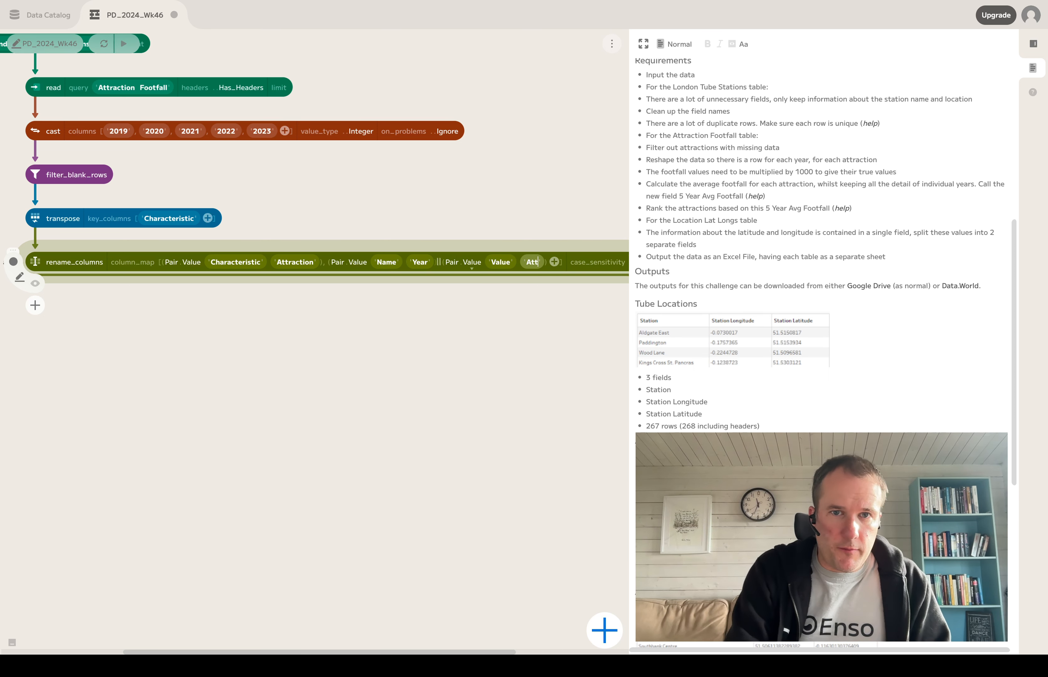
{"action": "type", "text": "raction Footfall"}
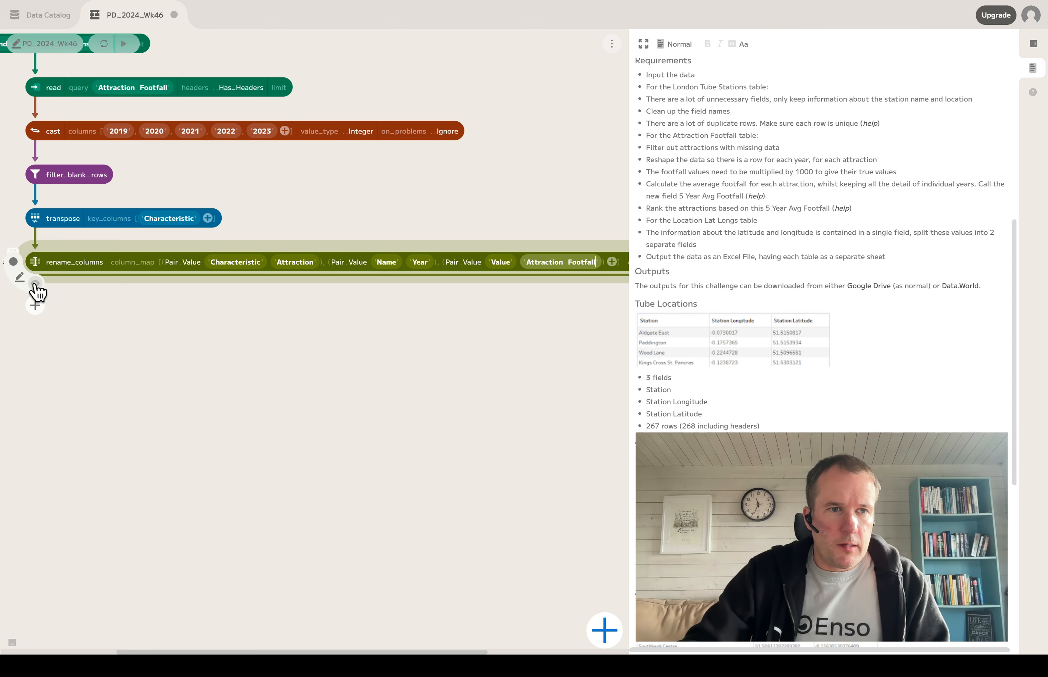
{"action": "left_click", "coordinate": [35, 285]}
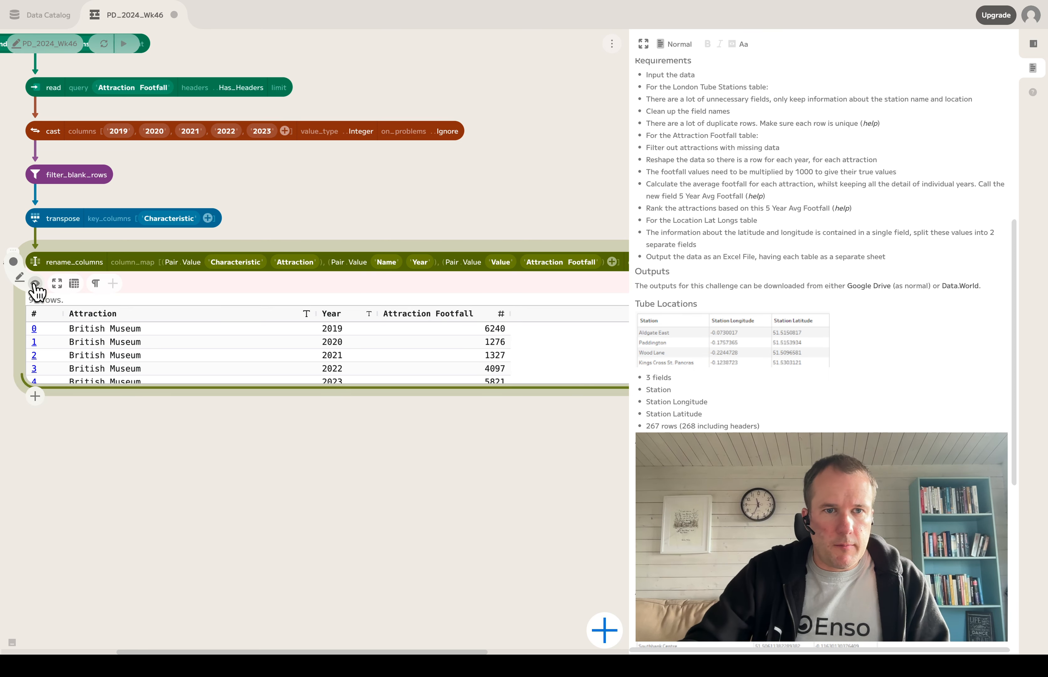
{"action": "left_click", "coordinate": [35, 285]}
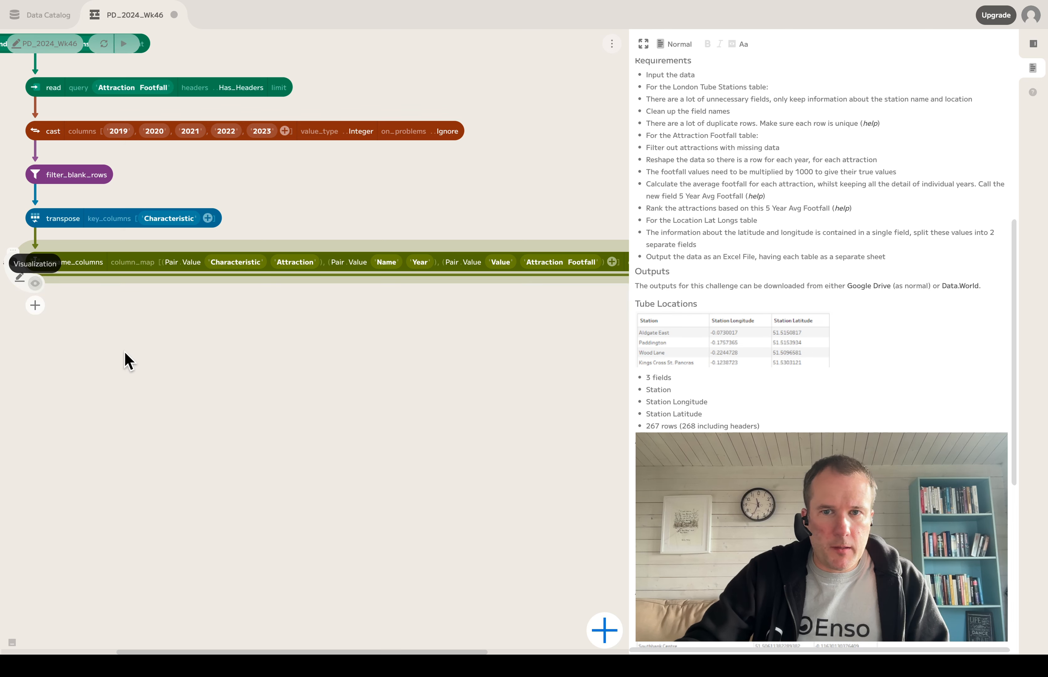
{"action": "left_click", "coordinate": [126, 371]}
{"action": "mouse_move", "coordinate": [124, 385]}
{"action": "left_mouse_down"}
{"action": "mouse_move", "coordinate": [128, 314]}
{"action": "mouse_move", "coordinate": [119, 362]}
{"action": "left_mouse_up"}
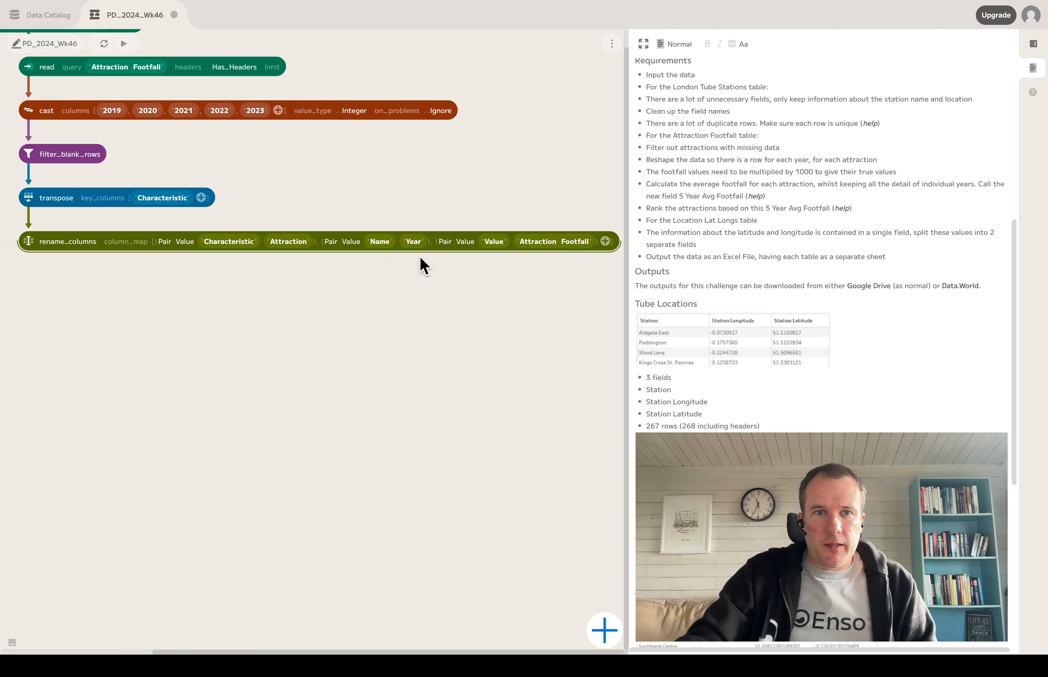
Add a set component below rename_columns, using a simple expression with the Attraction Footfall column as its input
{"action": "left_click", "coordinate": [49, 250]}
{"action": "left_click", "coordinate": [25, 240]}
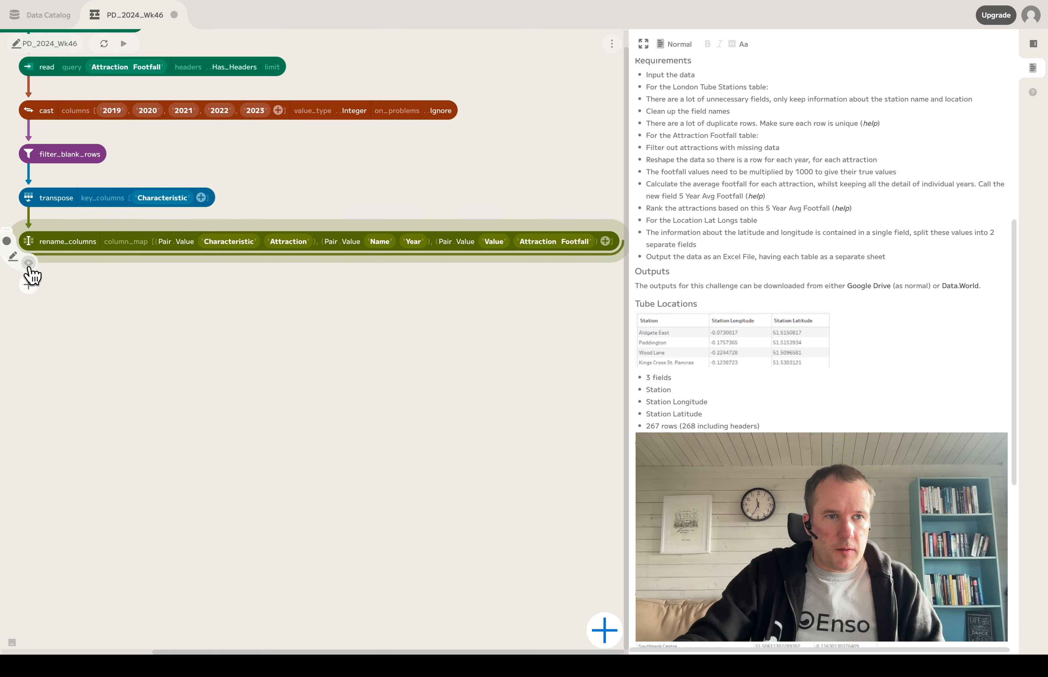
{"action": "left_click", "coordinate": [28, 285]}
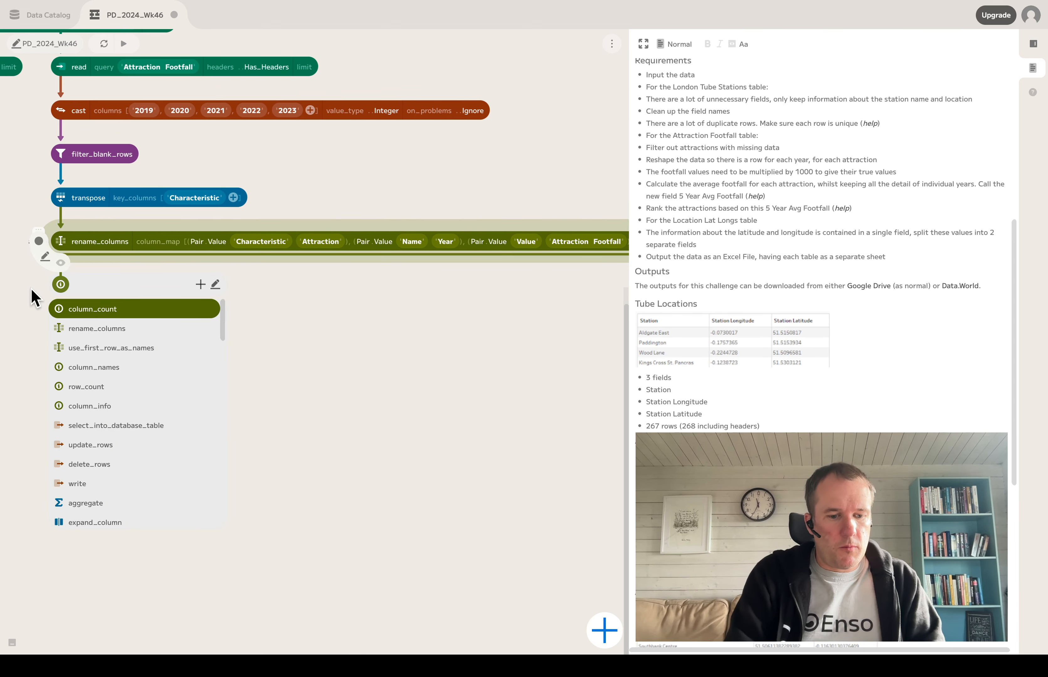
{"action": "type", "text": "set"}
{"action": "key", "text": "Return"}
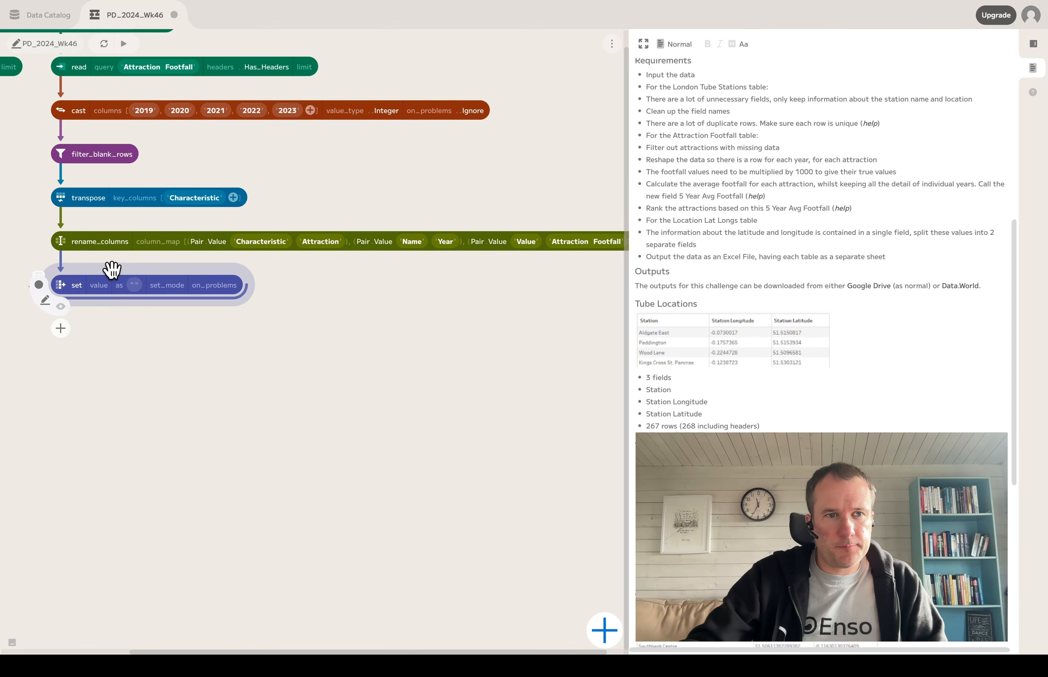
{"action": "left_click", "coordinate": [99, 287]}
{"action": "scroll", "coordinate": [132, 379], "scroll_direction": "down", "scroll_amount": 3}
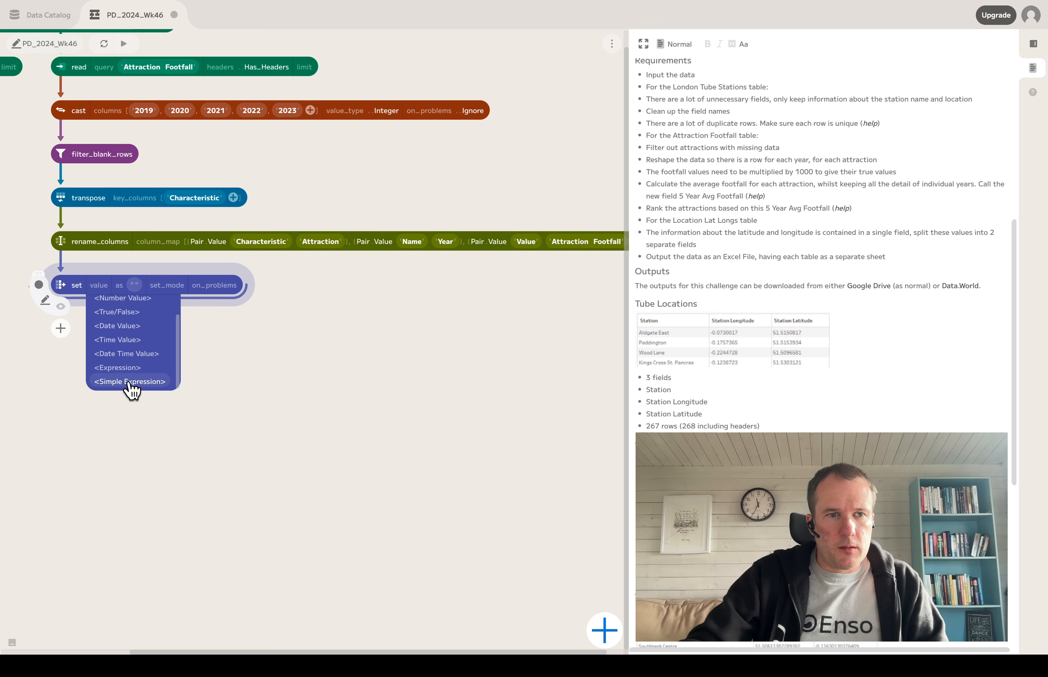
{"action": "left_click", "coordinate": [129, 382]}
{"action": "left_click", "coordinate": [176, 287]}
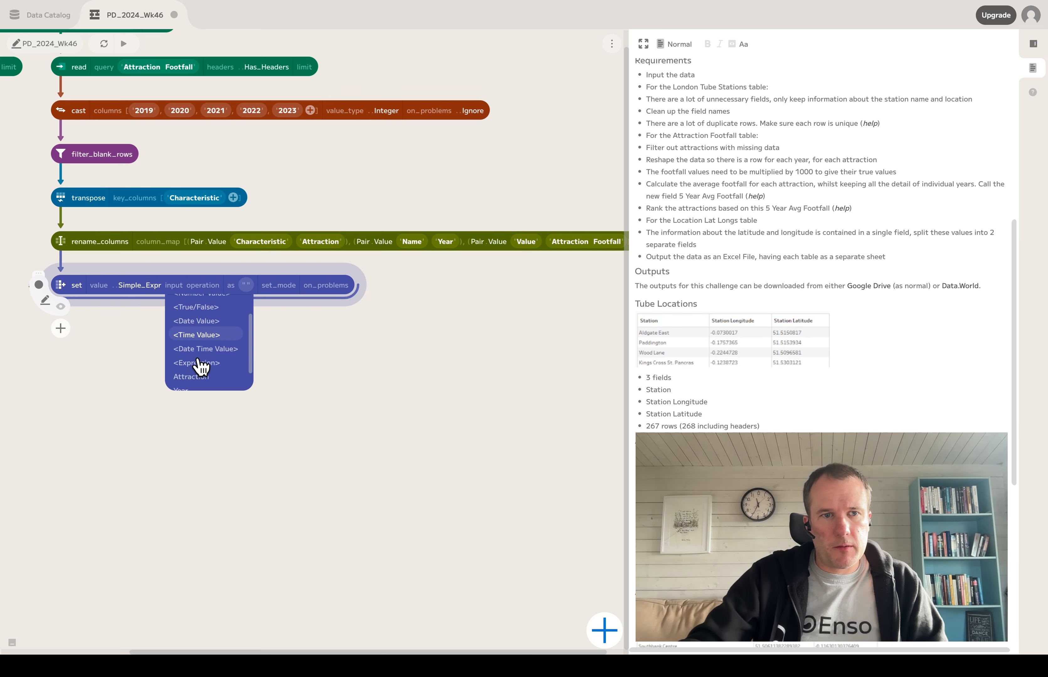
{"action": "scroll", "coordinate": [204, 379], "scroll_direction": "down", "scroll_amount": 3}
{"action": "left_click", "coordinate": [206, 382]}
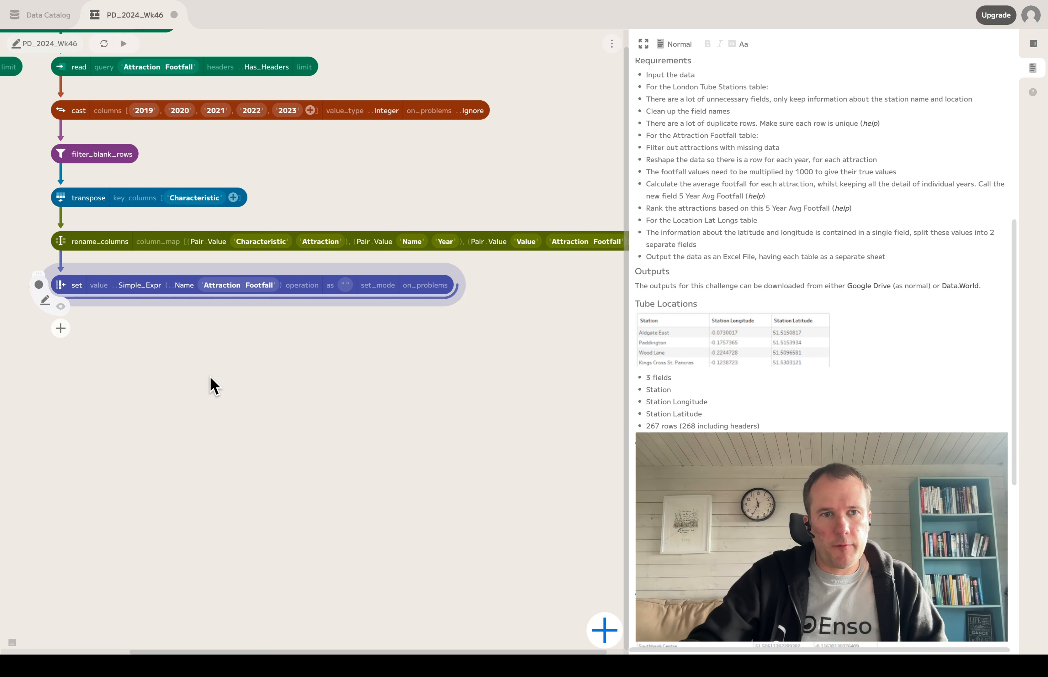
Set the expression's operation to the Math function multiply with a value of 1000
{"action": "left_click", "coordinate": [300, 286]}
{"action": "scroll", "coordinate": [311, 367], "scroll_direction": "down", "scroll_amount": 3}
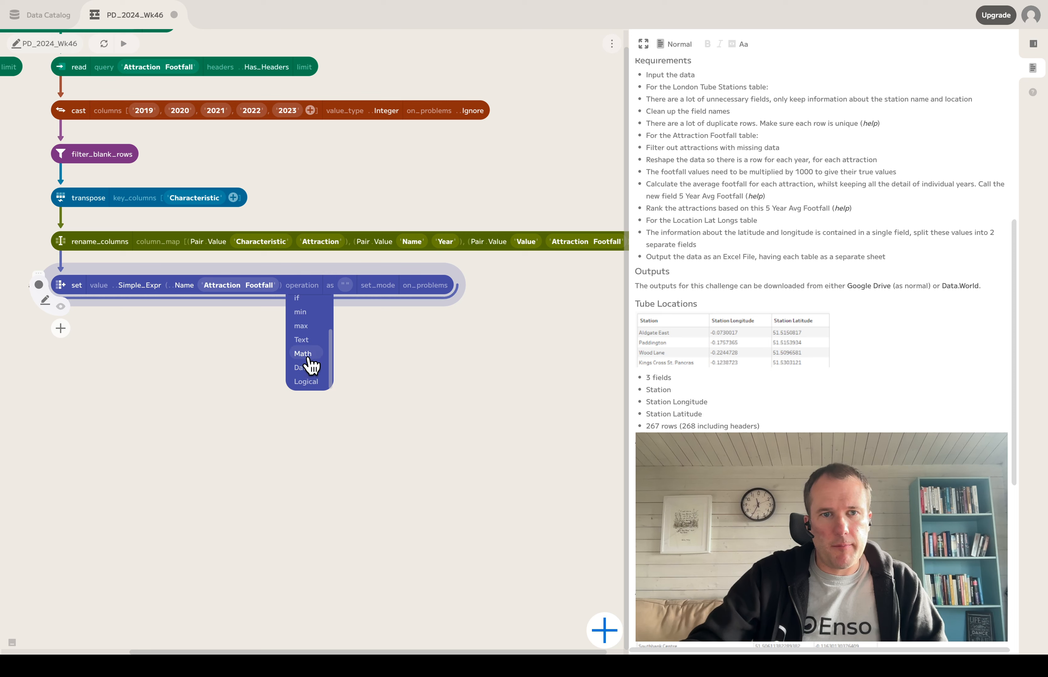
{"action": "left_click", "coordinate": [308, 365]}
{"action": "left_click", "coordinate": [328, 288]}
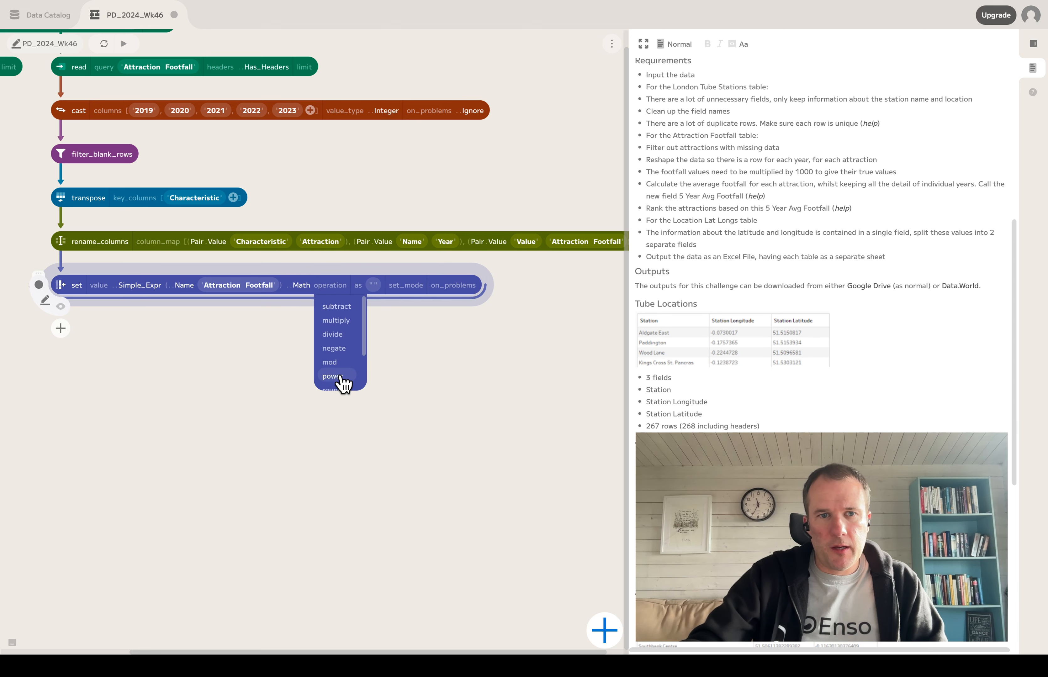
{"action": "left_click", "coordinate": [338, 321]}
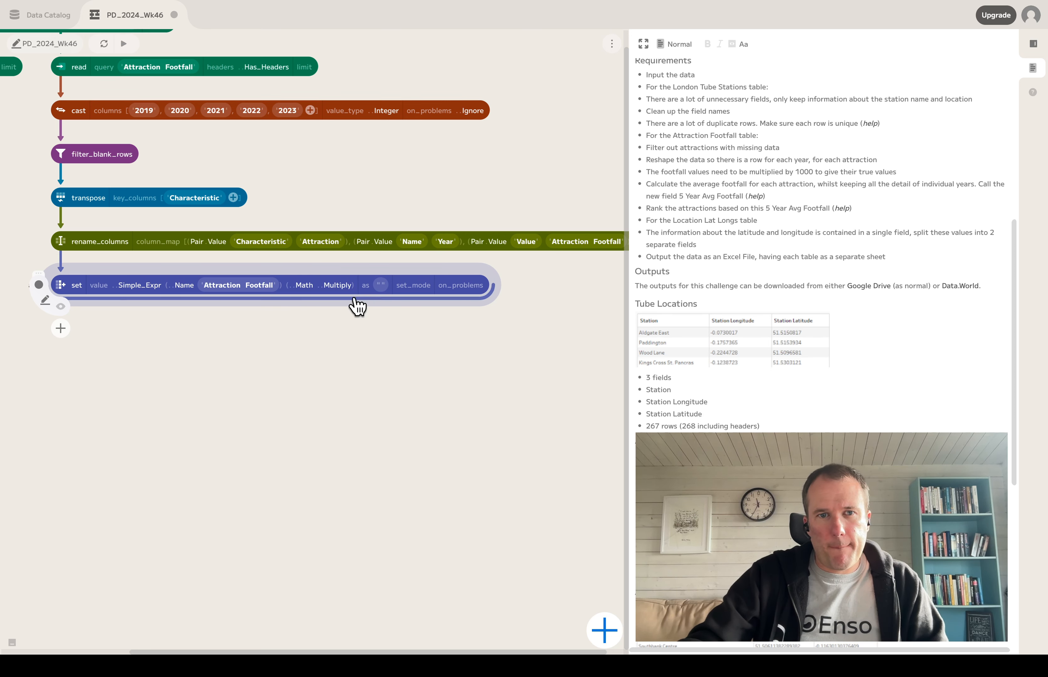
{"action": "left_click", "coordinate": [362, 288]}
{"action": "left_click", "coordinate": [384, 307]}
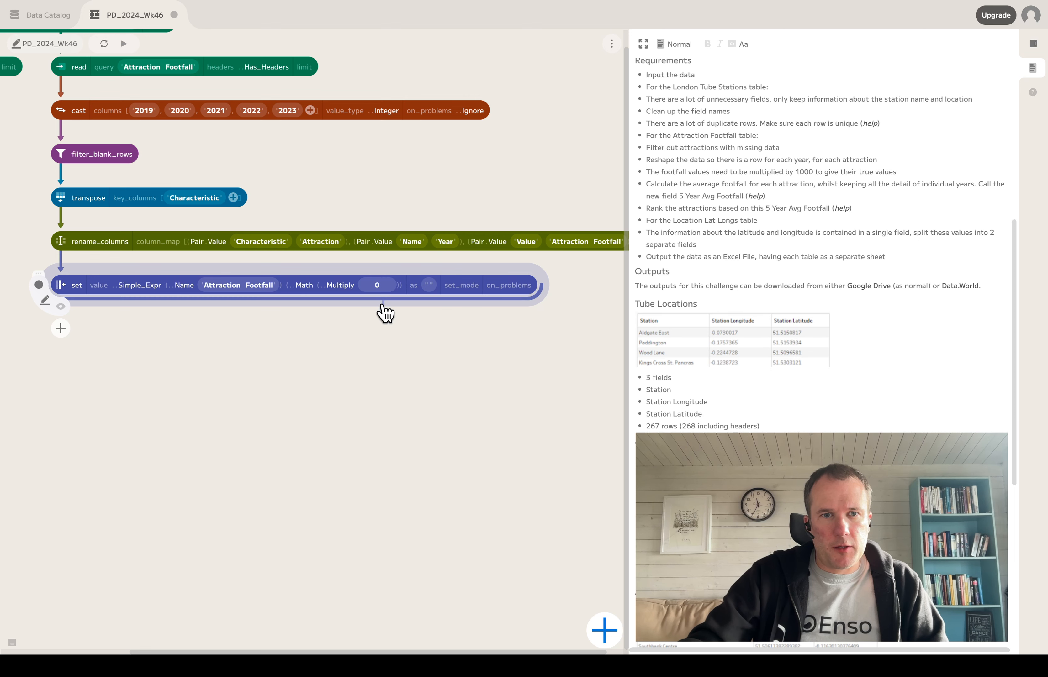
{"action": "left_click", "coordinate": [388, 283]}
{"action": "type", "text": "10"}
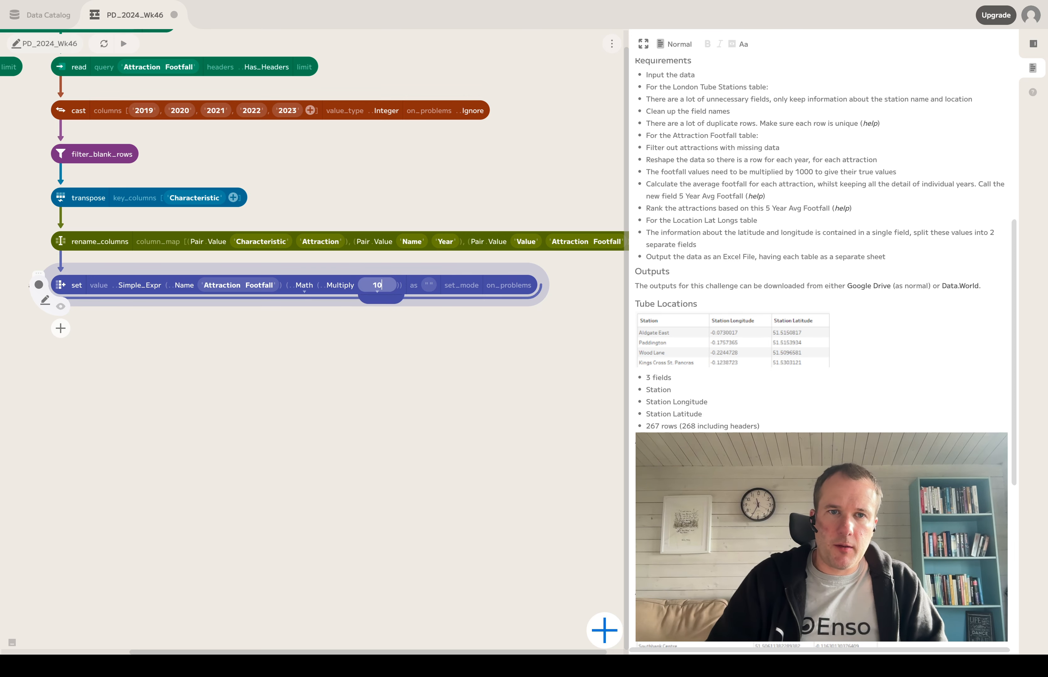
{"action": "type", "text": "00"}
{"action": "key", "text": "Return"}
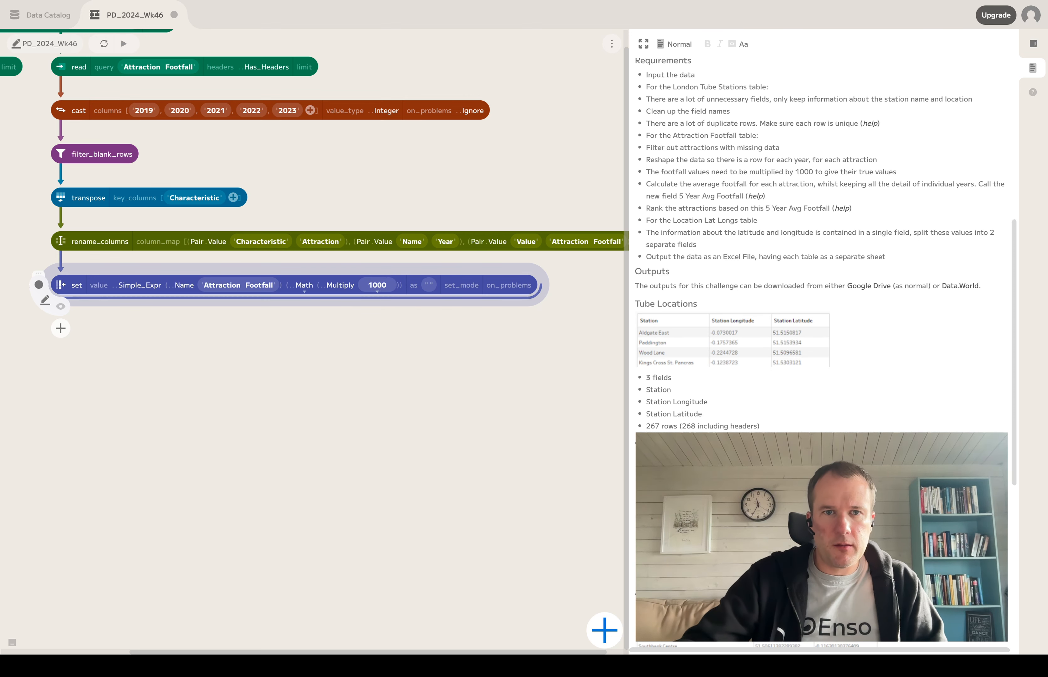
Set the set component's mode to Update, and check the multiplied footfall values in a preview before closing it
{"action": "left_click", "coordinate": [466, 286]}
{"action": "left_click", "coordinate": [477, 317]}
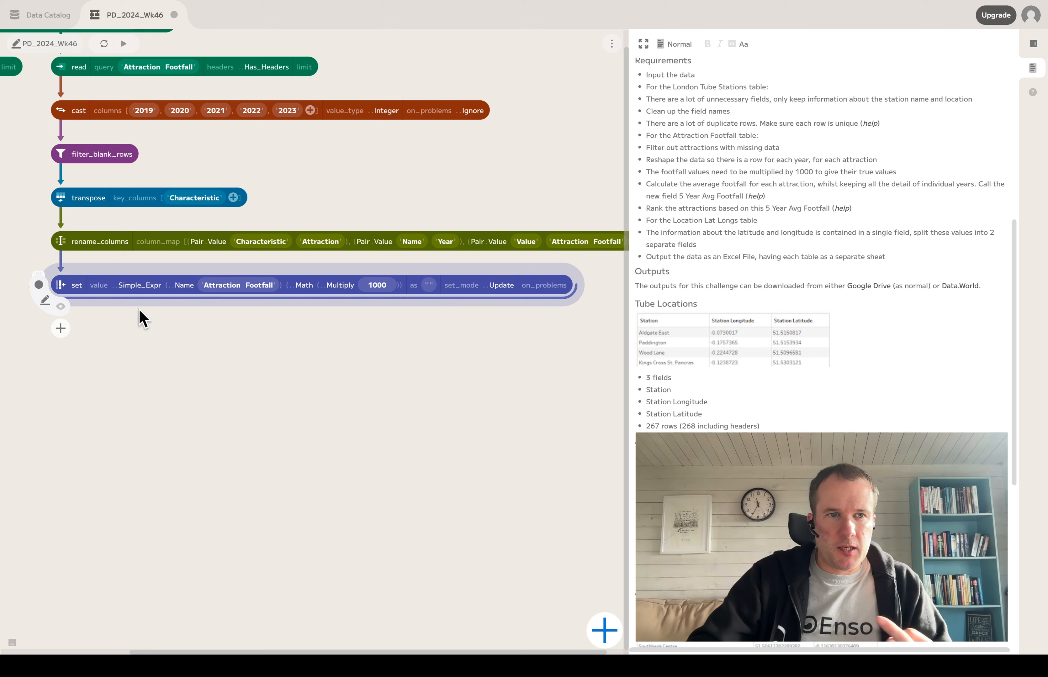
{"action": "left_click", "coordinate": [61, 309]}
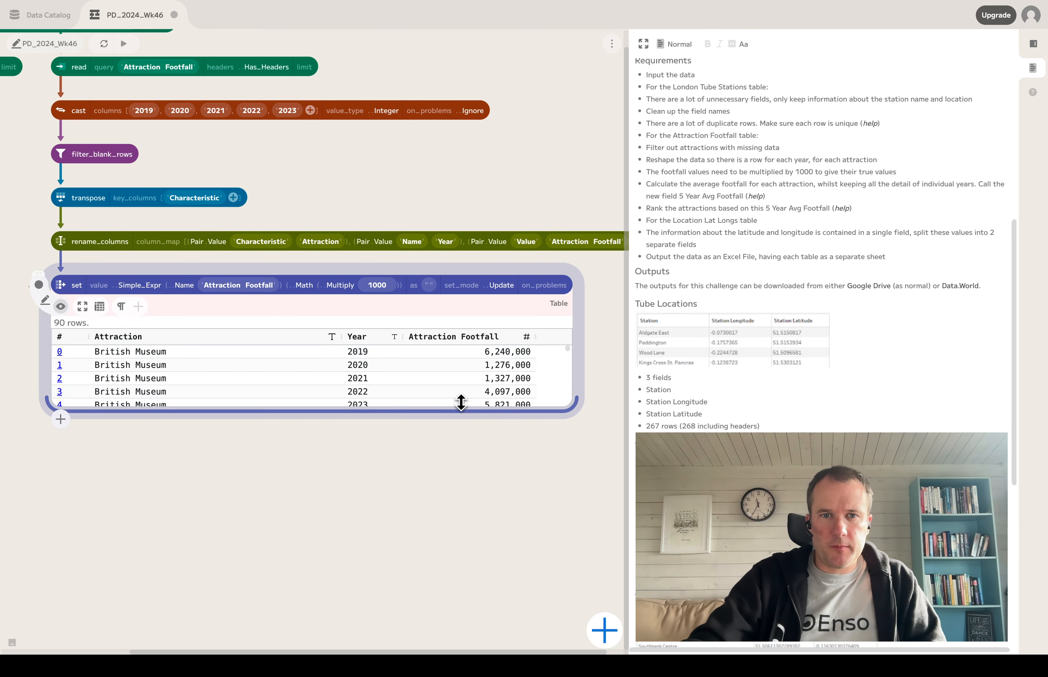
{"action": "left_click", "coordinate": [61, 307]}
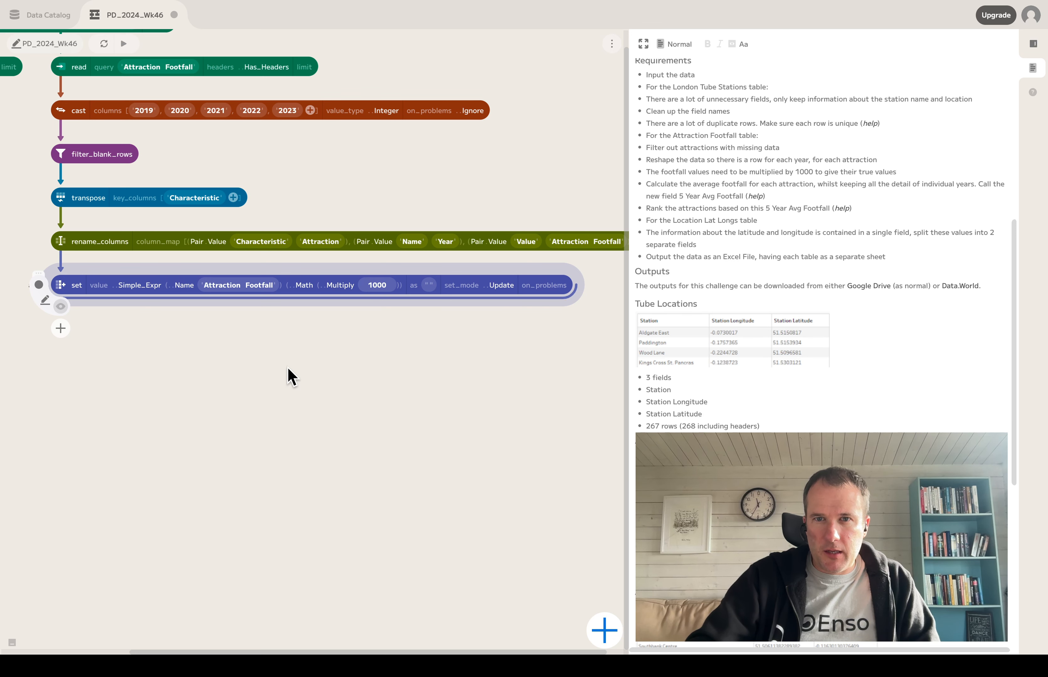
Add an aggregate component below the set component
{"action": "scroll", "coordinate": [254, 387], "scroll_direction": "down", "scroll_amount": 2}
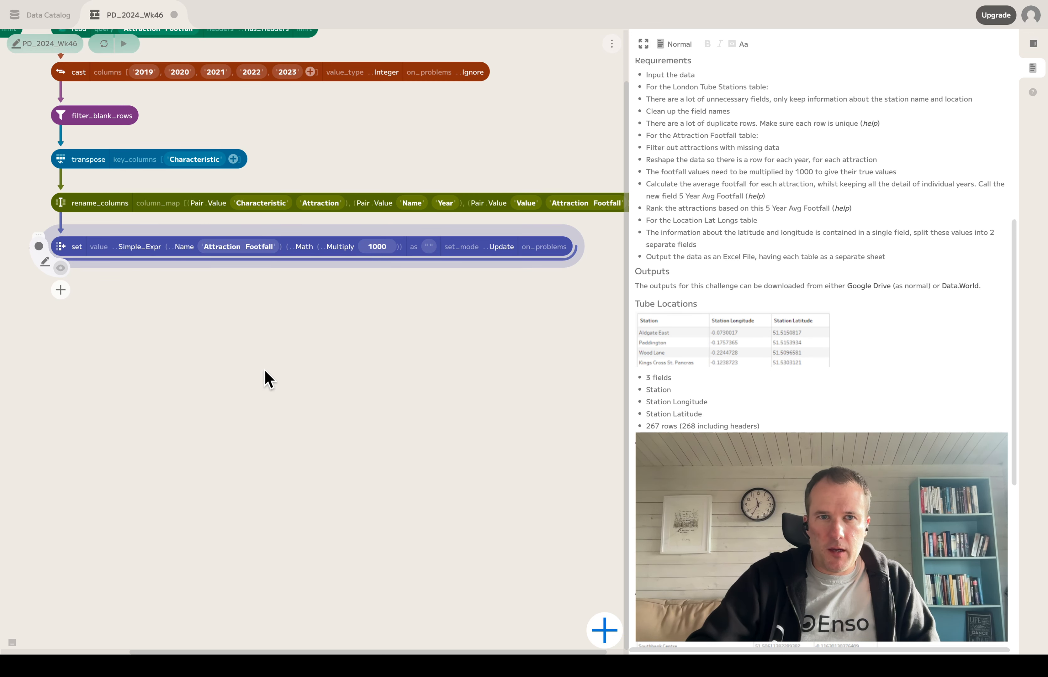
{"action": "left_click", "coordinate": [63, 292]}
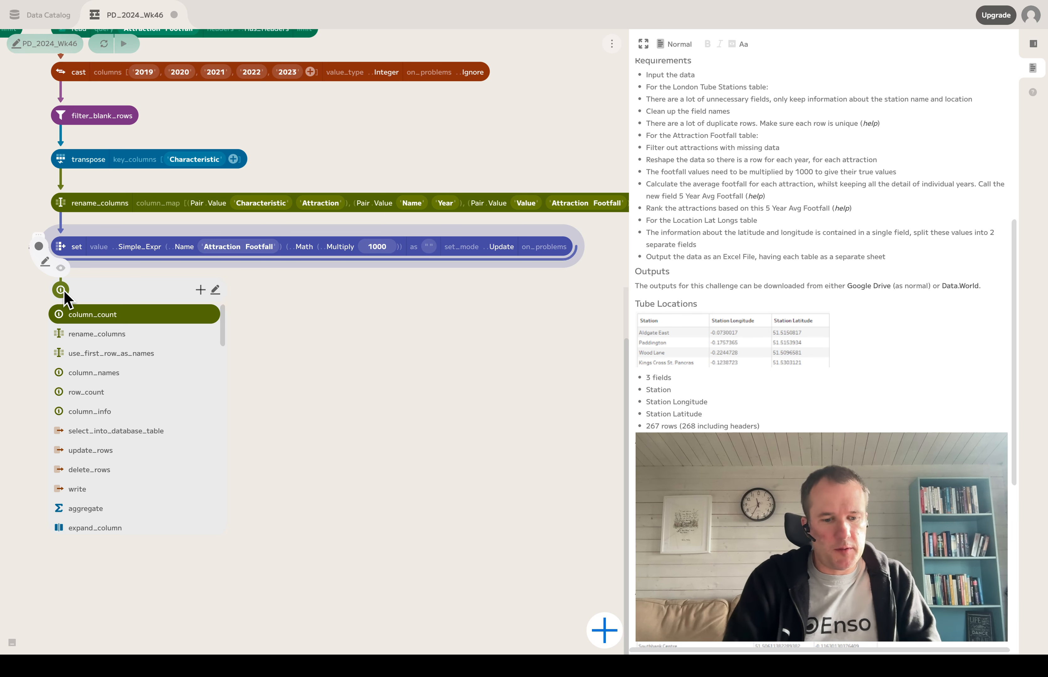
{"action": "type", "text": "agg"}
{"action": "key", "text": "Return"}
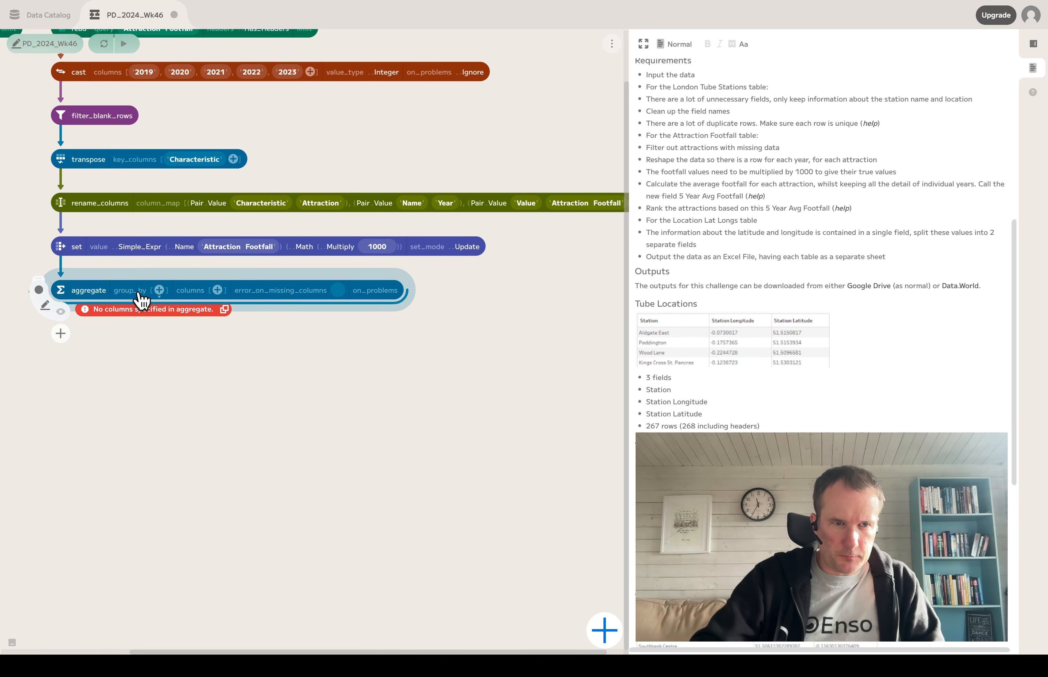
Group the aggregate component by Attraction and calculate the Average of the Attraction Footfall column
{"action": "left_click", "coordinate": [137, 291]}
{"action": "left_click", "coordinate": [149, 312]}
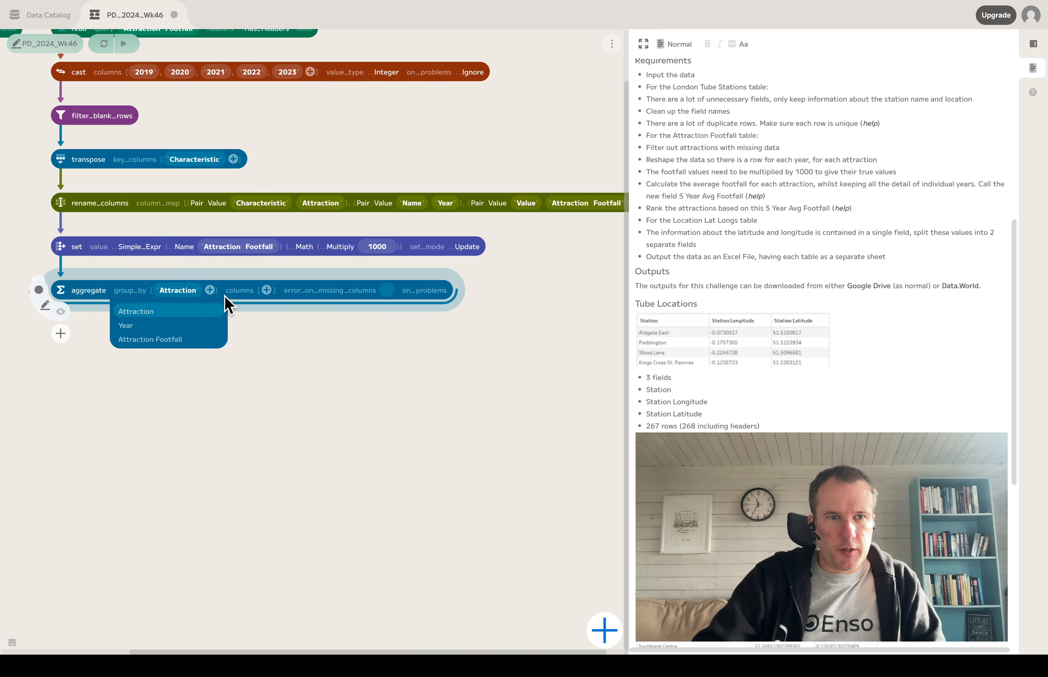
{"action": "left_click", "coordinate": [266, 291]}
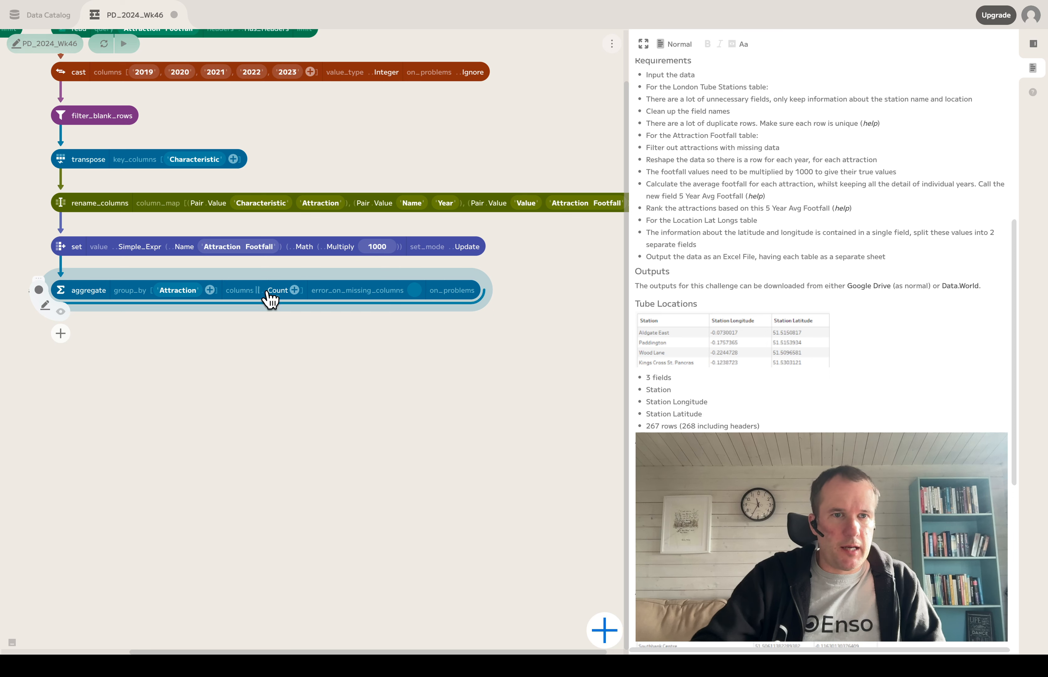
{"action": "left_click", "coordinate": [283, 294]}
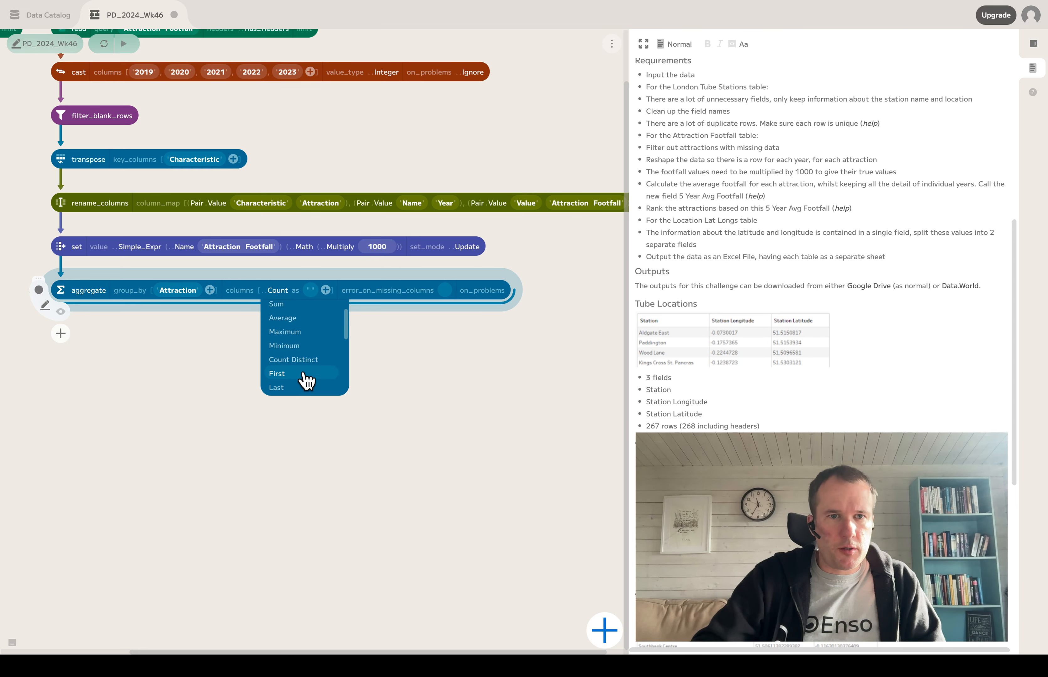
{"action": "left_click", "coordinate": [291, 339]}
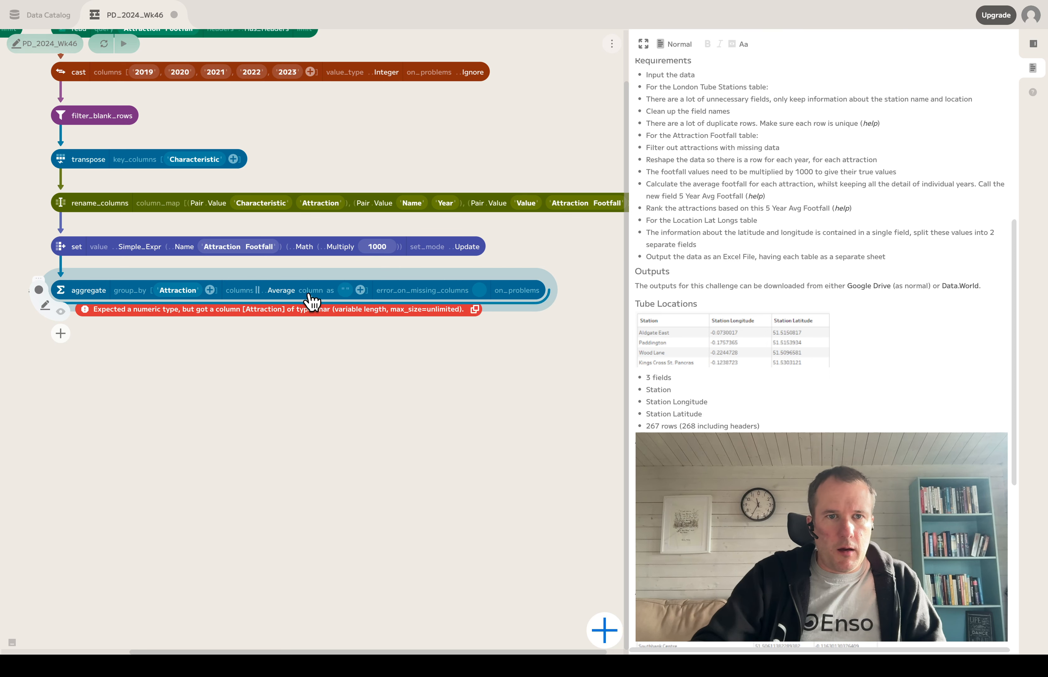
{"action": "left_click", "coordinate": [309, 294]}
{"action": "left_click", "coordinate": [339, 354]}
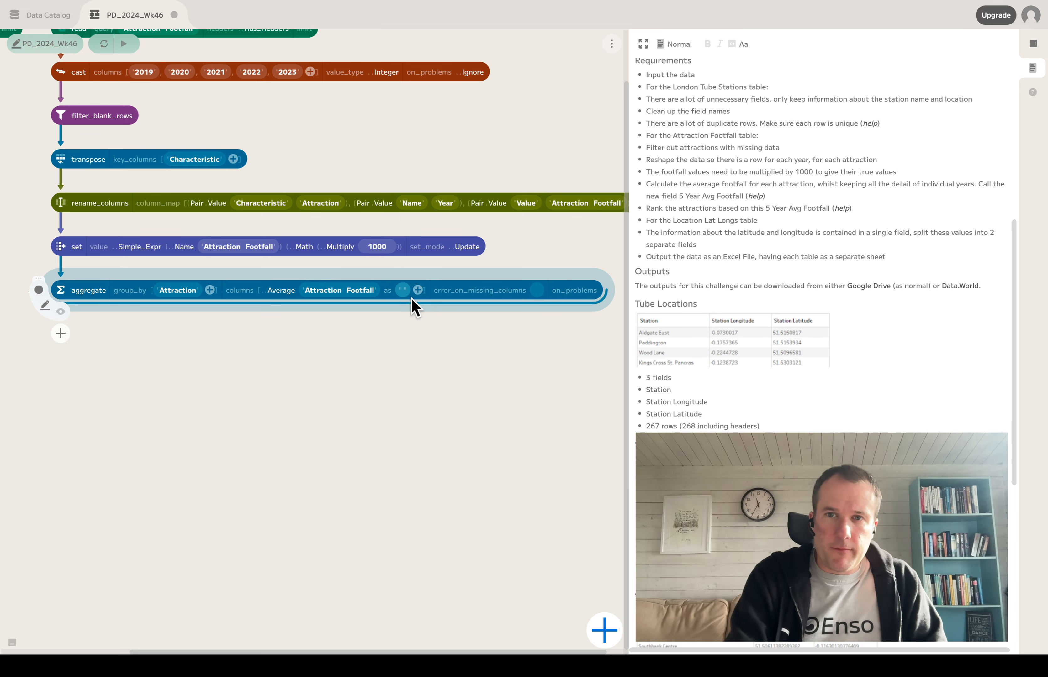
Name the averaged column 5 Year Avg Footfall, and check the aggregate's output in a preview before closing it
{"action": "left_click", "coordinate": [403, 290]}
{"action": "type", "text": "5 Year "}
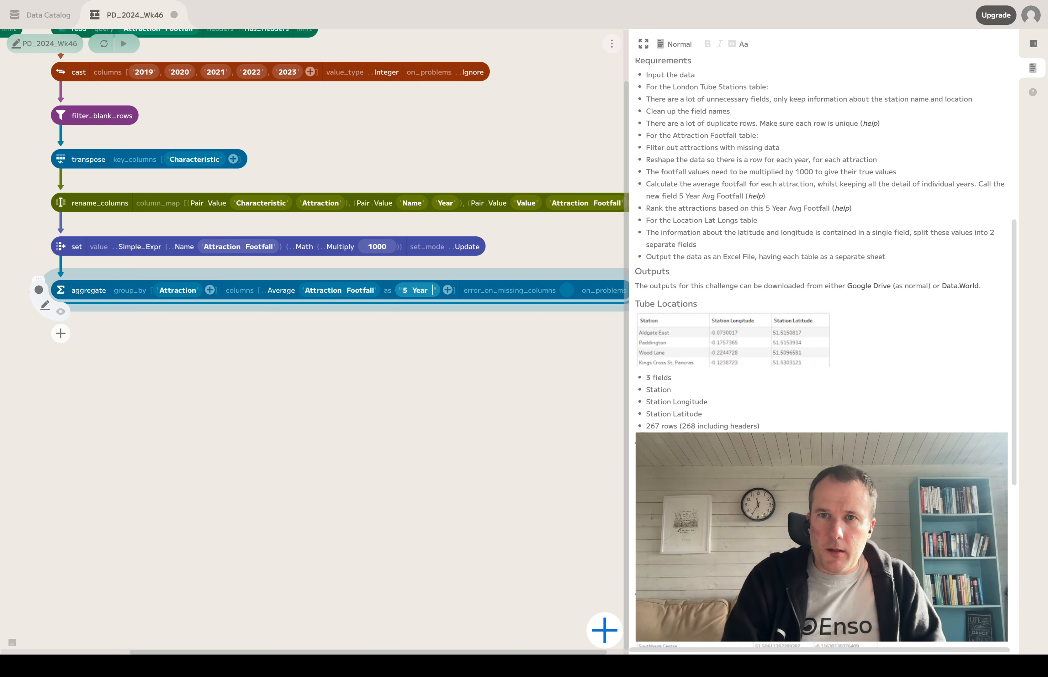
{"action": "type", "text": "Avg Fo"}
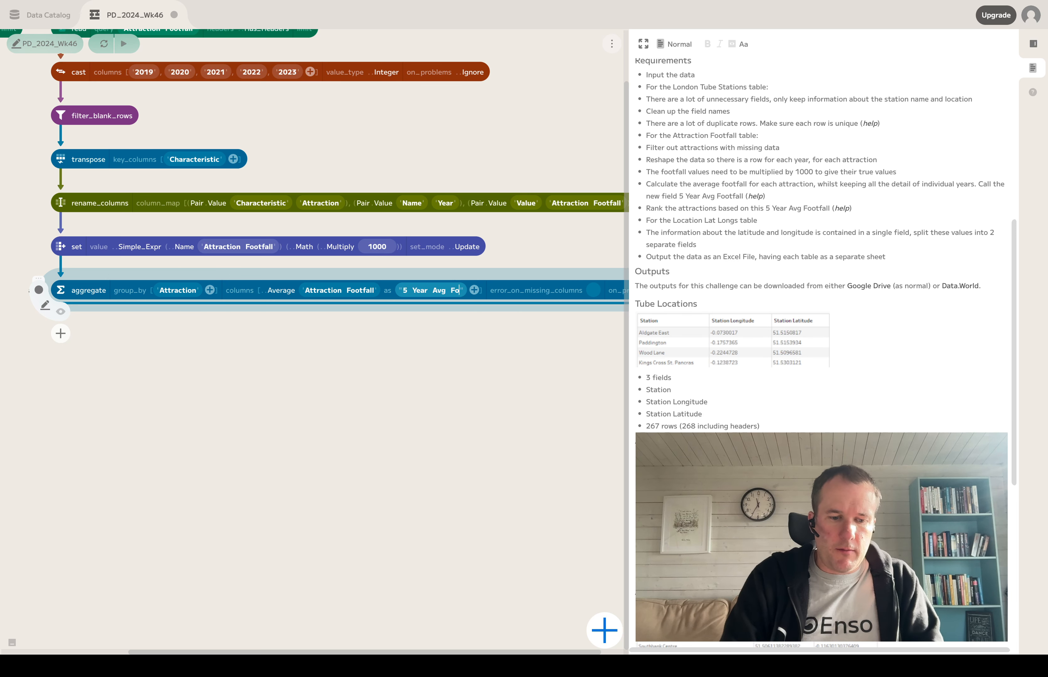
{"action": "type", "text": "otf"}
{"action": "key", "text": "BackSpace"}
{"action": "key", "text": "BackSpace"}
{"action": "key", "text": "BackSpace"}
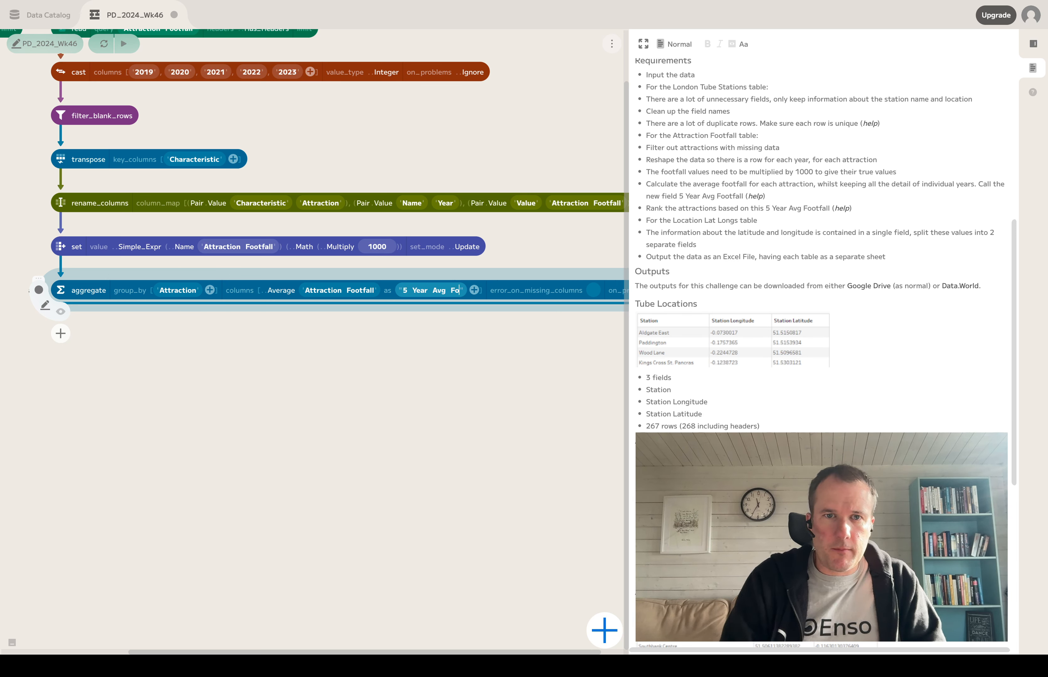
{"action": "type", "text": "otfall"}
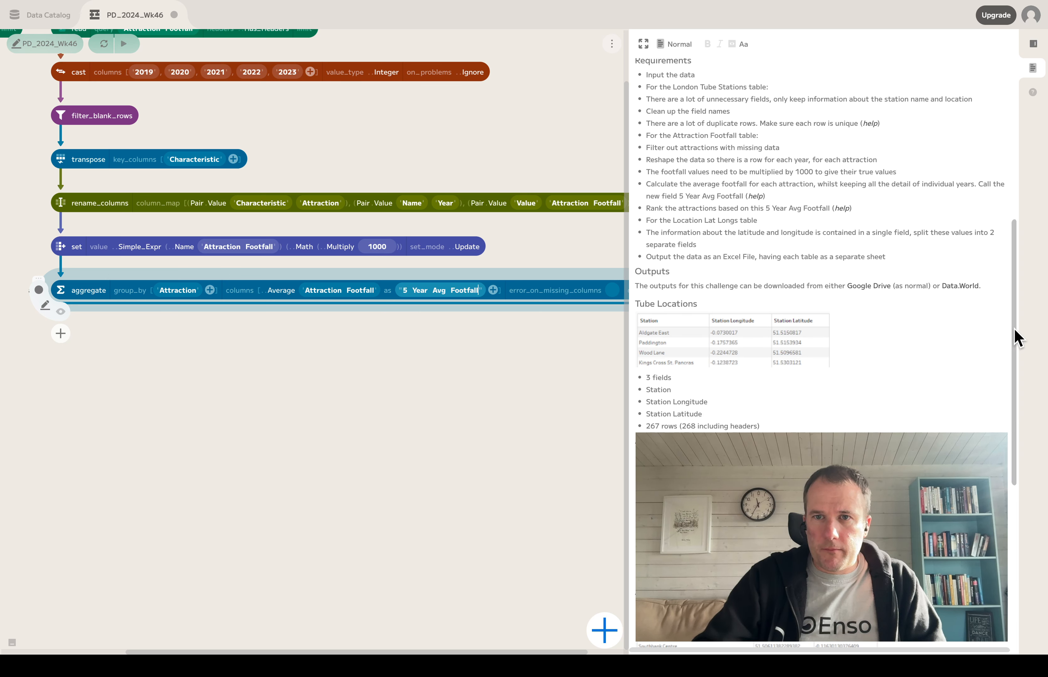
{"action": "scroll", "coordinate": [1018, 339], "scroll_direction": "down", "scroll_amount": 3}
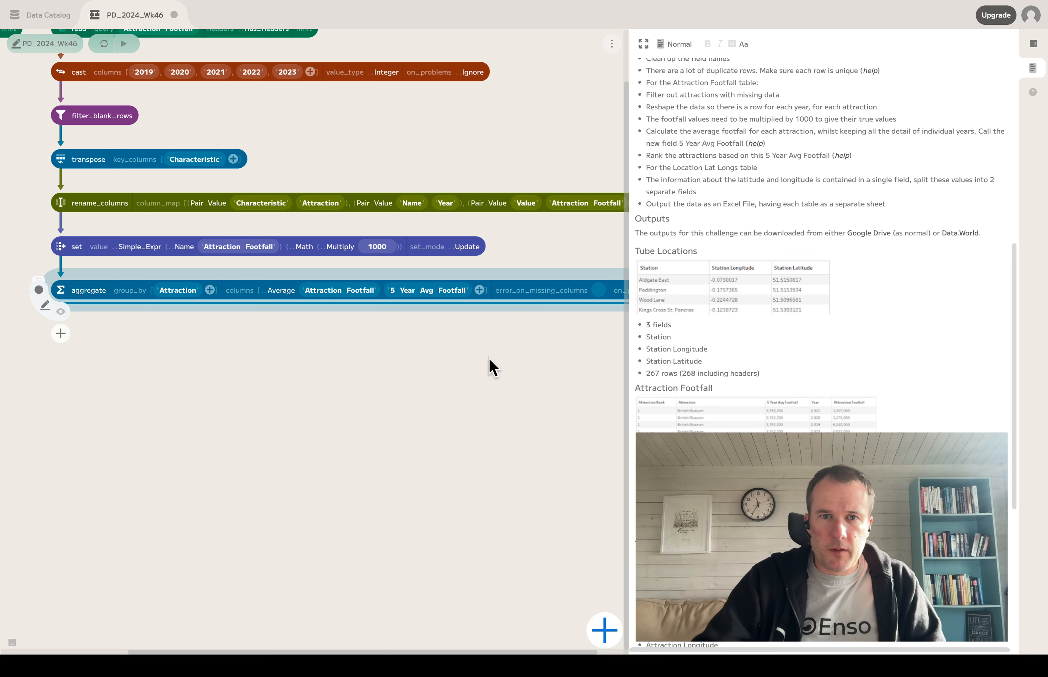
{"action": "left_click", "coordinate": [61, 311]}
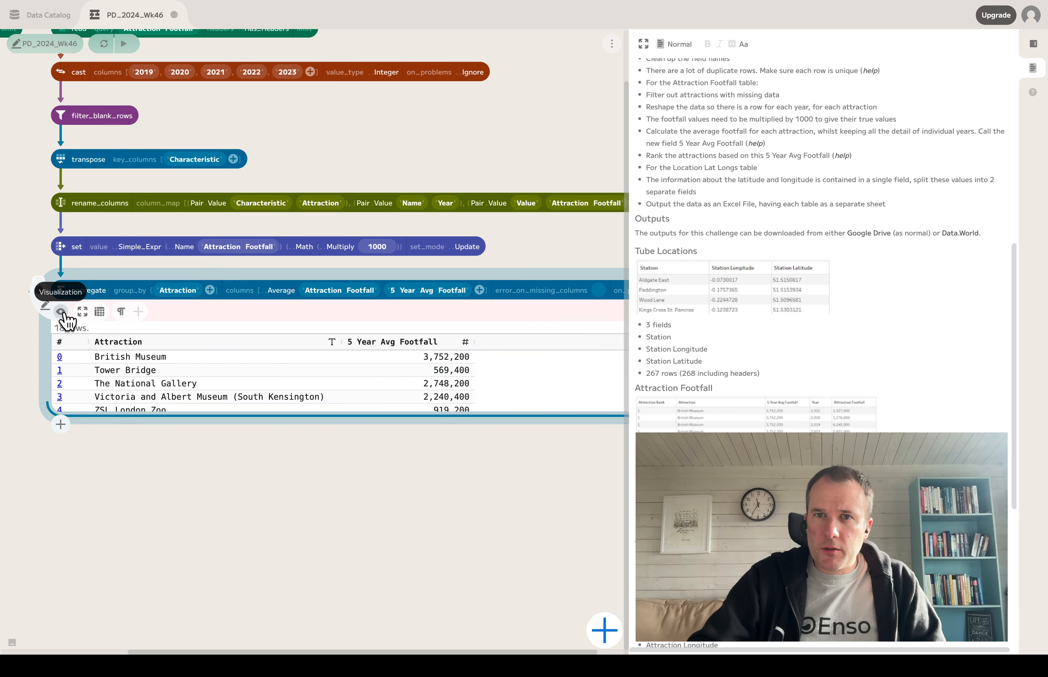
{"action": "left_click", "coordinate": [61, 312]}
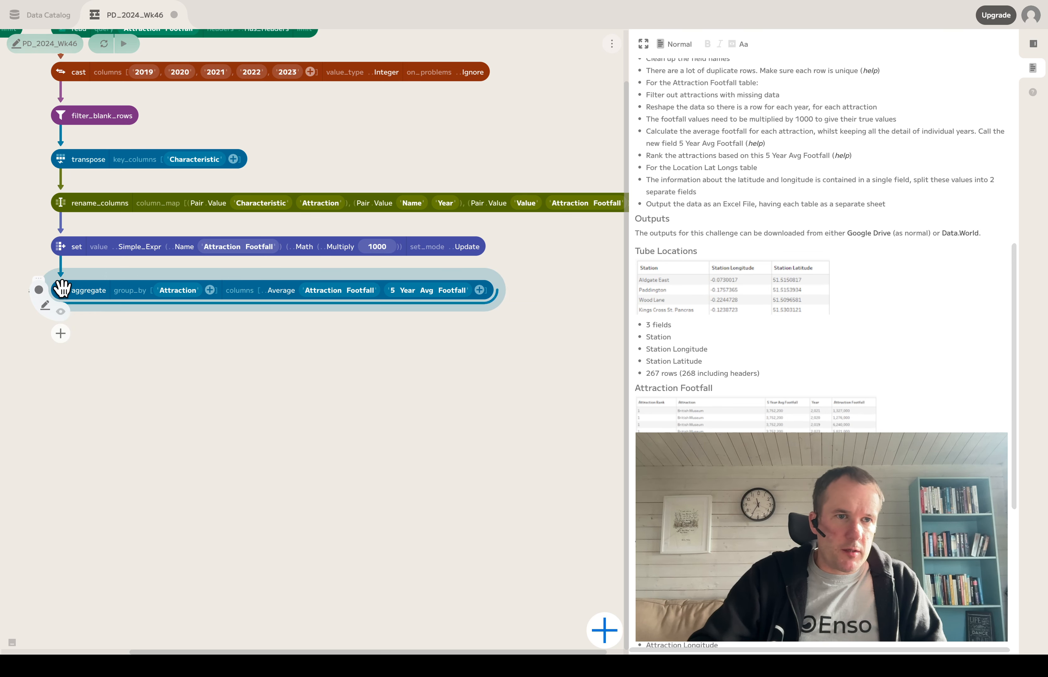
Move the aggregate component aside and add a join fed by the set component, with the aggregate connected as its right table
{"action": "left_click_drag", "start_coordinate": [62, 291], "coordinate": [127, 289]}
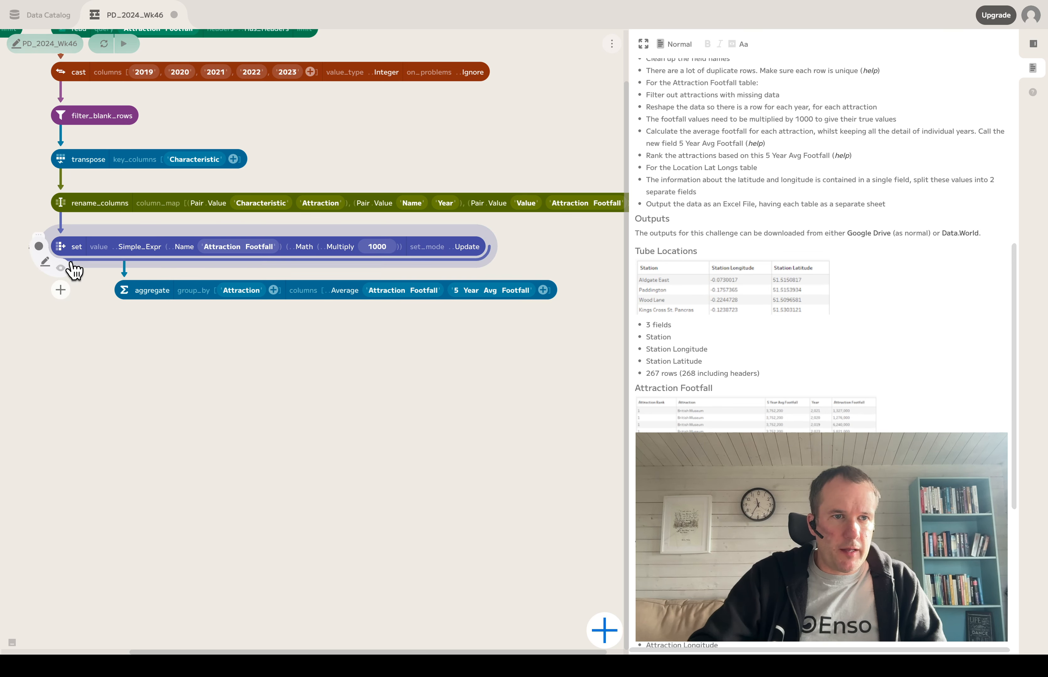
{"action": "left_click_drag", "start_coordinate": [69, 269], "coordinate": [69, 366]}
{"action": "type", "text": "join"}
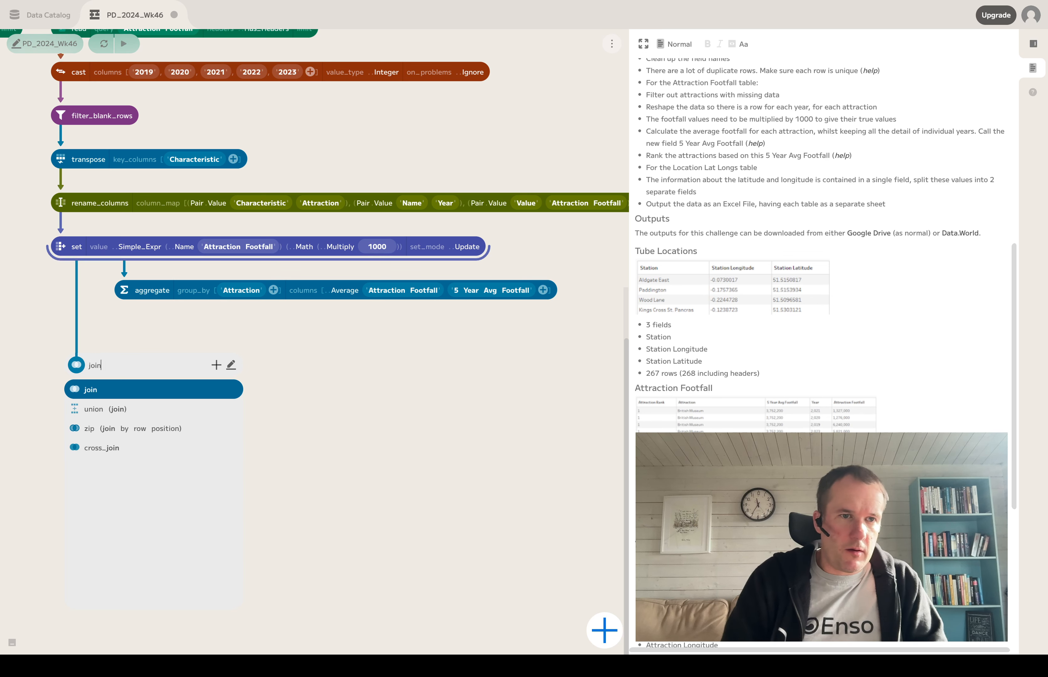
{"action": "key", "text": "Return"}
{"action": "left_click_drag", "start_coordinate": [148, 306], "coordinate": [126, 374]}
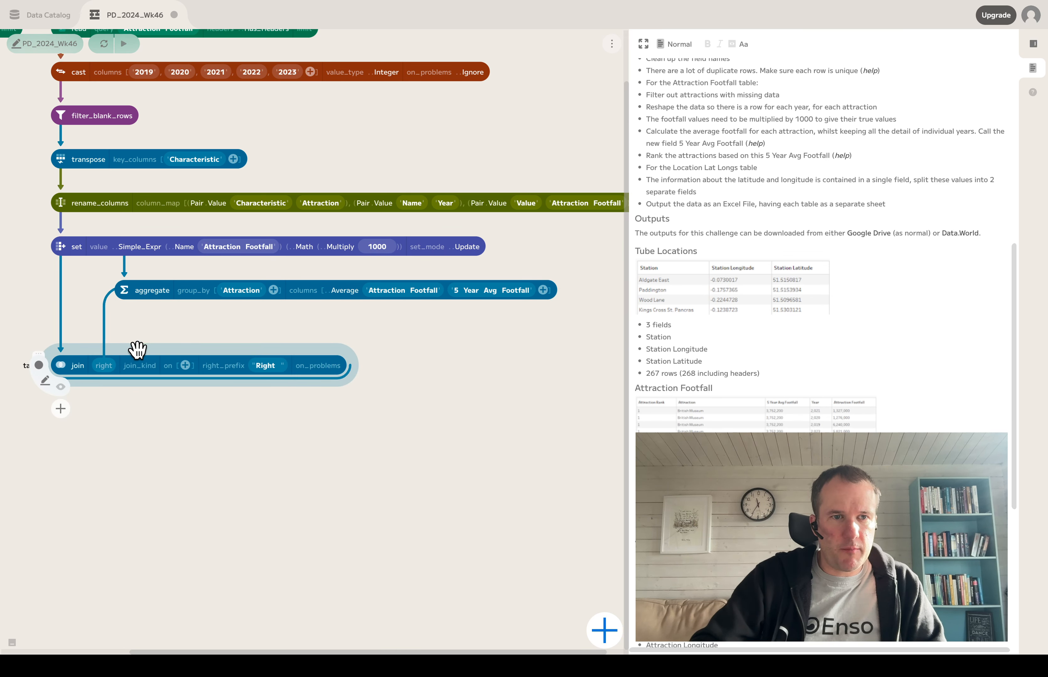
Set the join kind to Inner with an Equals condition on Attraction, and preview all columns of the joined table
{"action": "left_click", "coordinate": [140, 370]}
{"action": "left_click", "coordinate": [147, 387]}
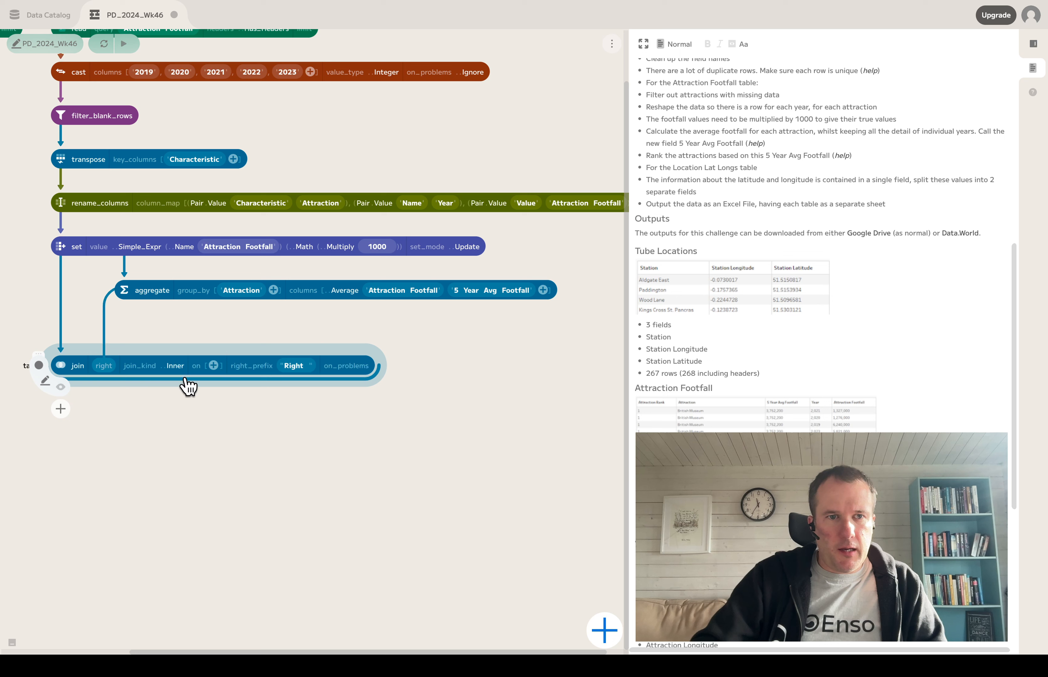
{"action": "left_click", "coordinate": [211, 367]}
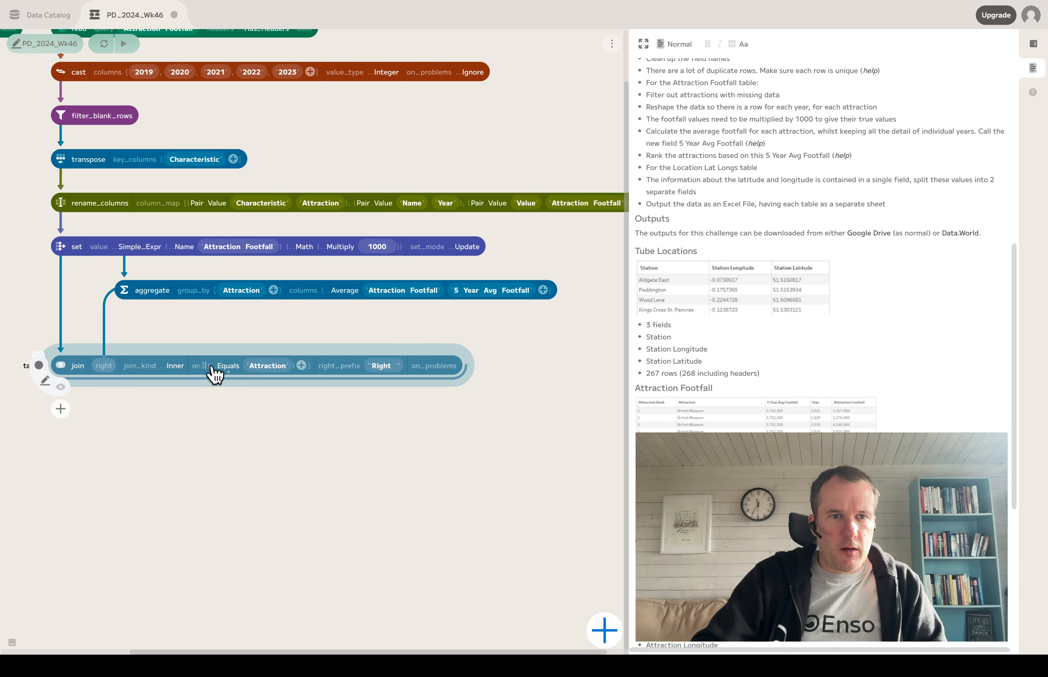
{"action": "left_click", "coordinate": [208, 425]}
{"action": "left_click_drag", "start_coordinate": [152, 347], "coordinate": [115, 359]}
{"action": "left_click", "coordinate": [61, 383]}
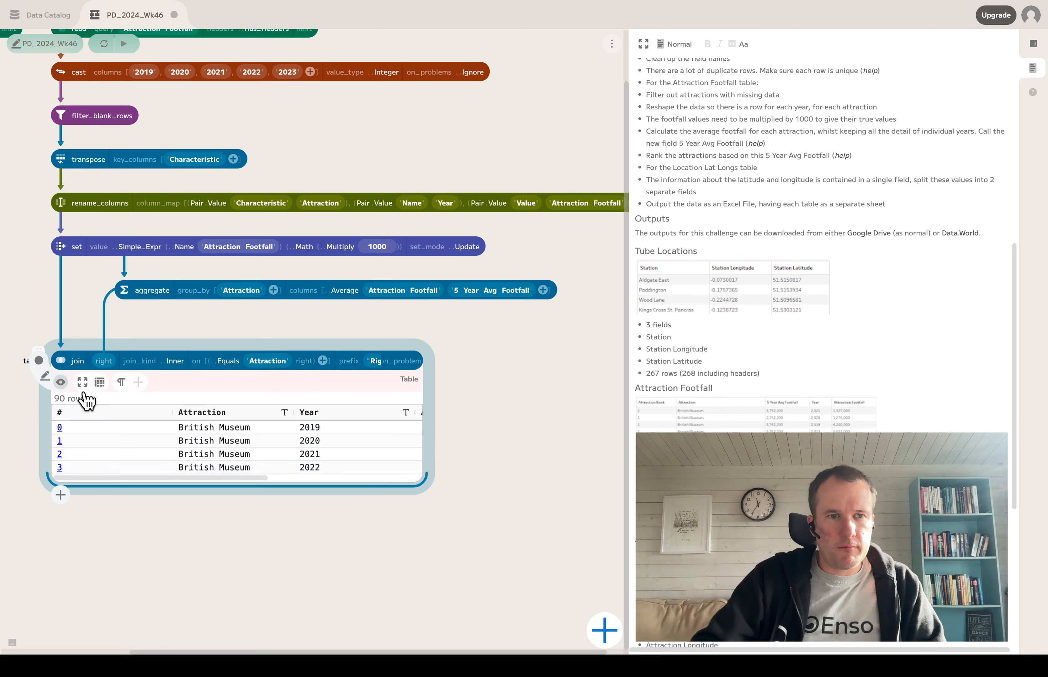
{"action": "left_click_drag", "start_coordinate": [252, 479], "coordinate": [415, 486]}
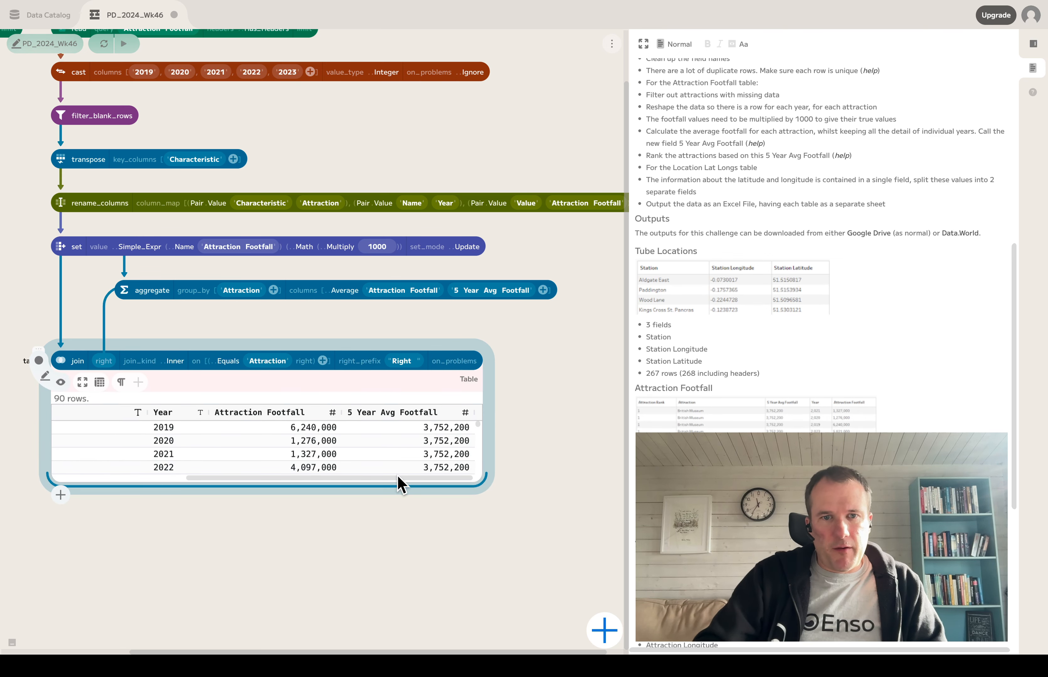
{"action": "left_click_drag", "start_coordinate": [400, 478], "coordinate": [229, 480]}
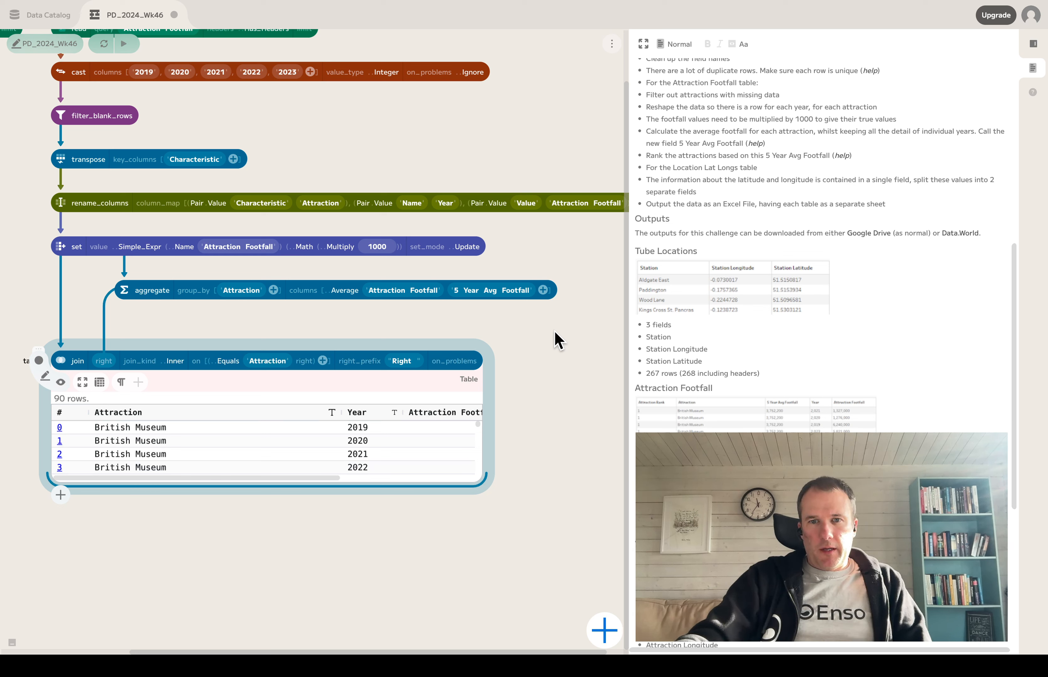
Make room above the join component and add an add_row_number component fed by the aggregate, placed directly beneath it
{"action": "scroll", "coordinate": [821, 242], "scroll_direction": "down", "scroll_amount": 3}
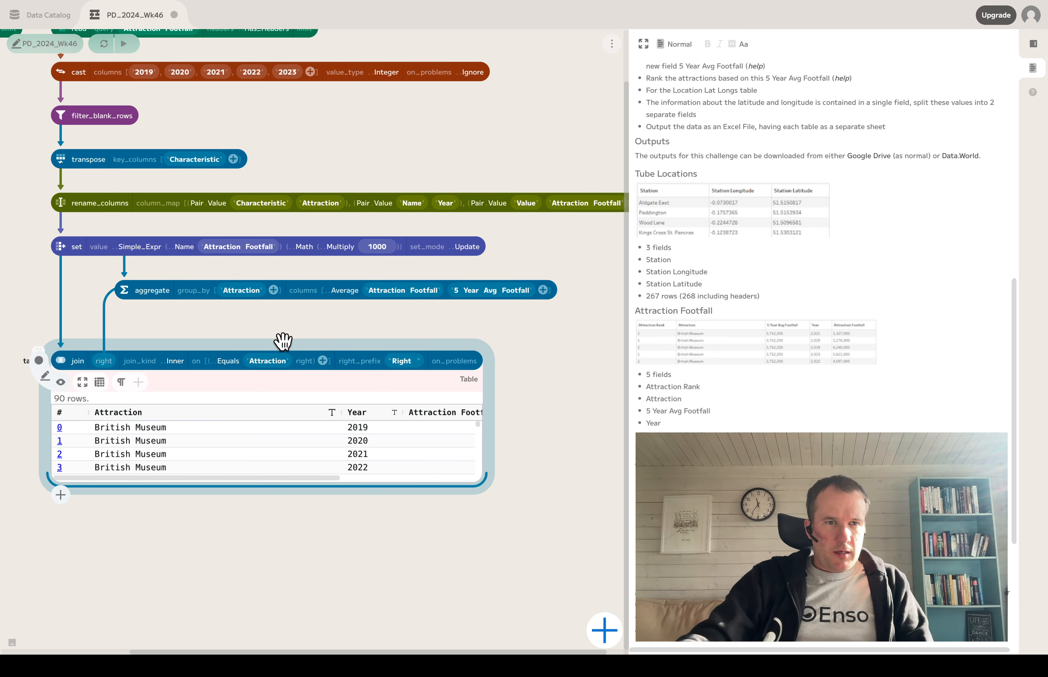
{"action": "left_click_drag", "start_coordinate": [282, 341], "coordinate": [284, 362]}
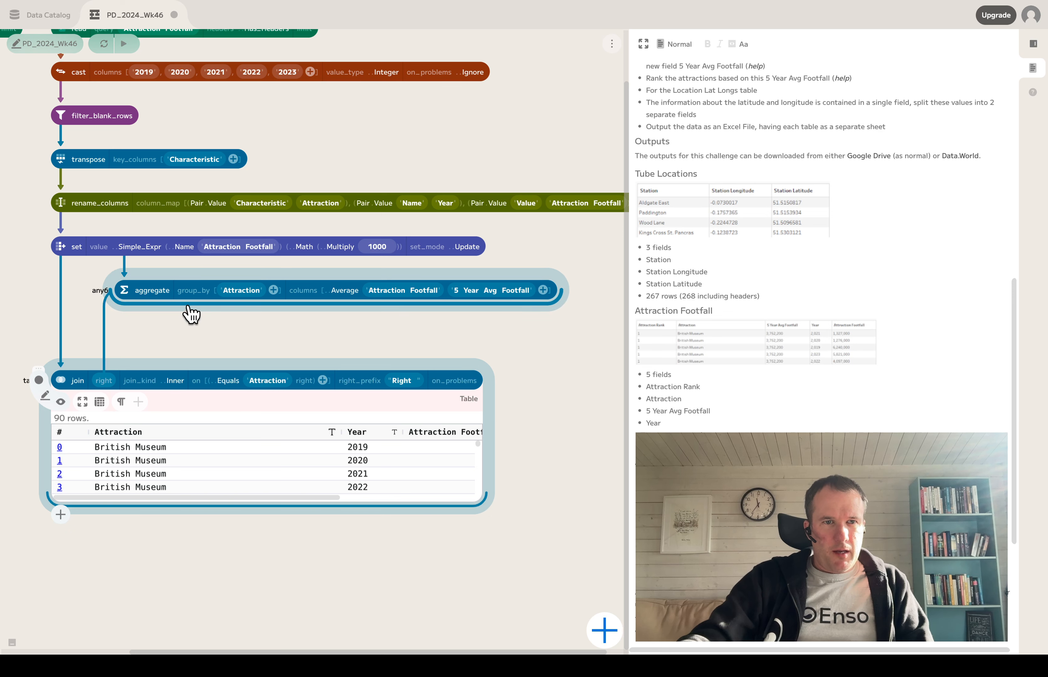
{"action": "left_click_drag", "start_coordinate": [192, 310], "coordinate": [208, 325]}
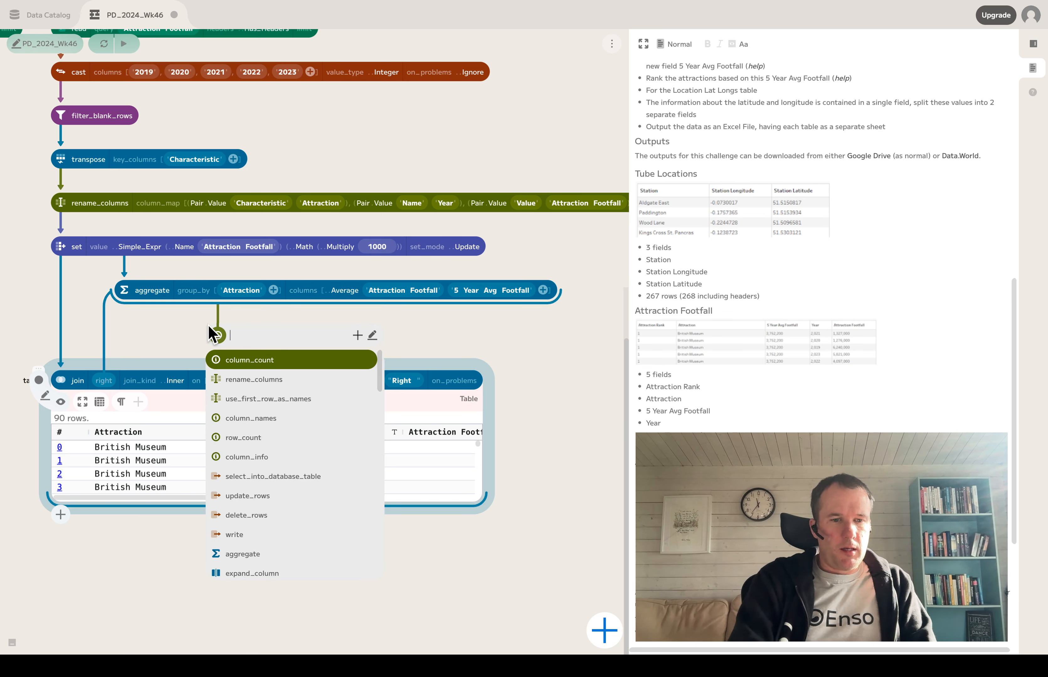
{"action": "type", "text": "ra"}
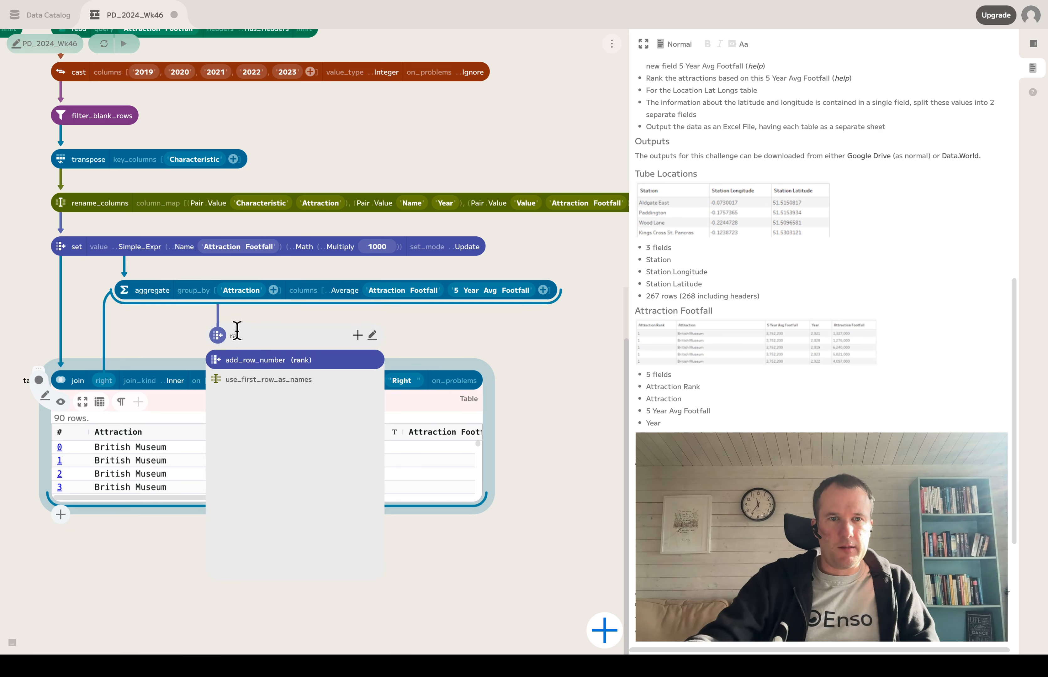
{"action": "left_click", "coordinate": [273, 364]}
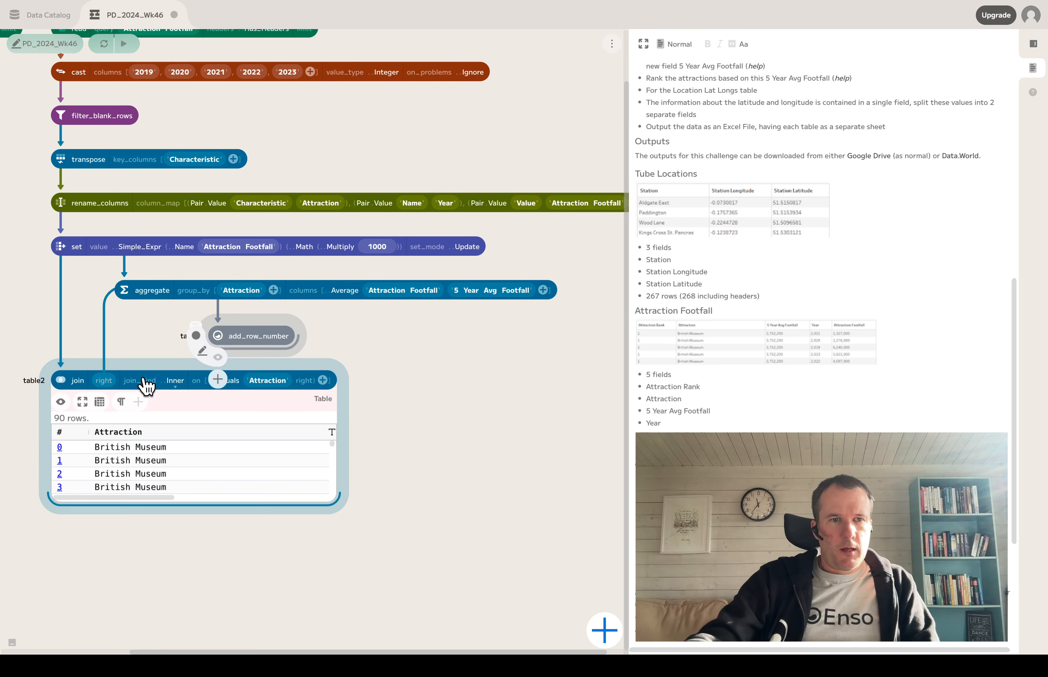
{"action": "left_click_drag", "start_coordinate": [141, 363], "coordinate": [143, 388]}
{"action": "left_click_drag", "start_coordinate": [218, 336], "coordinate": [141, 345]}
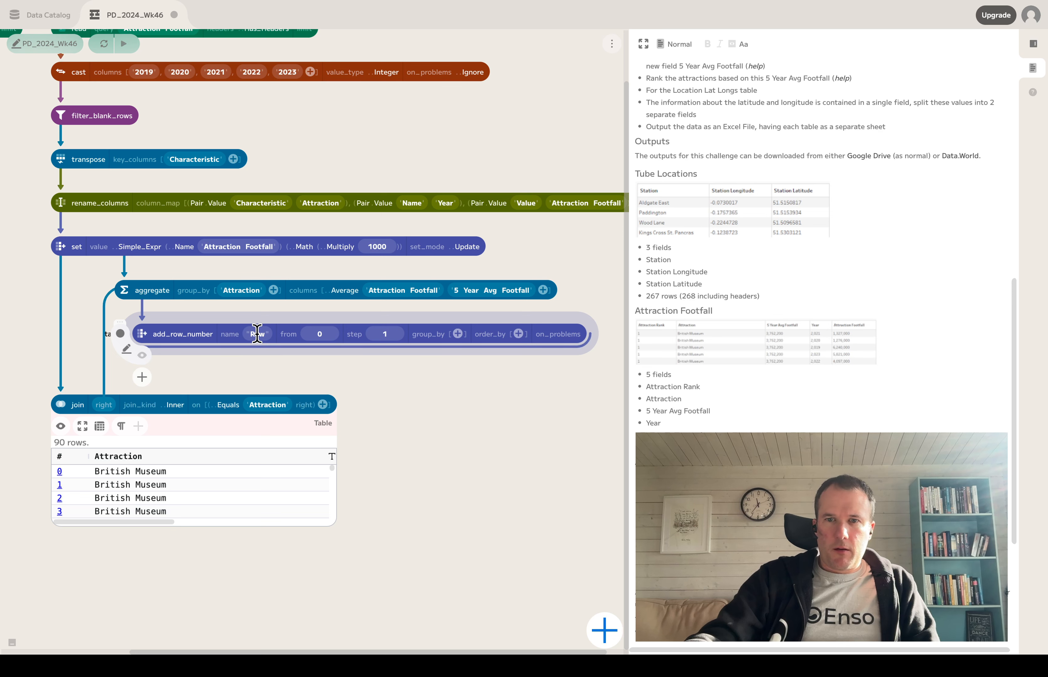
Name the row number column Attraction Rank and start its numbering from 1
{"action": "type", "text": "At"}
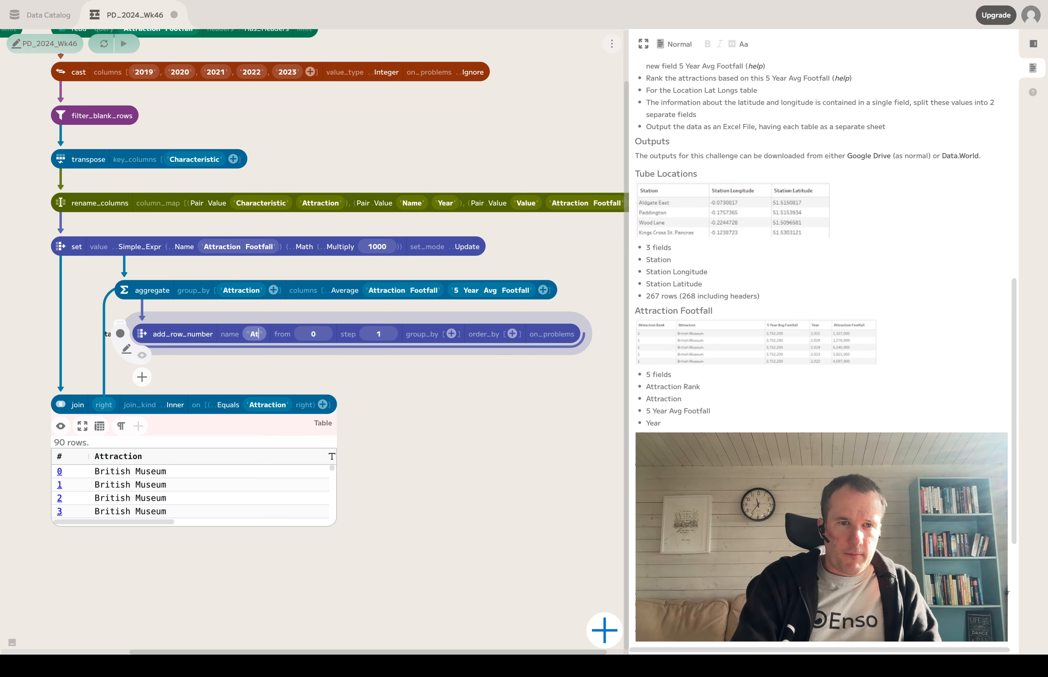
{"action": "type", "text": "tractionm"}
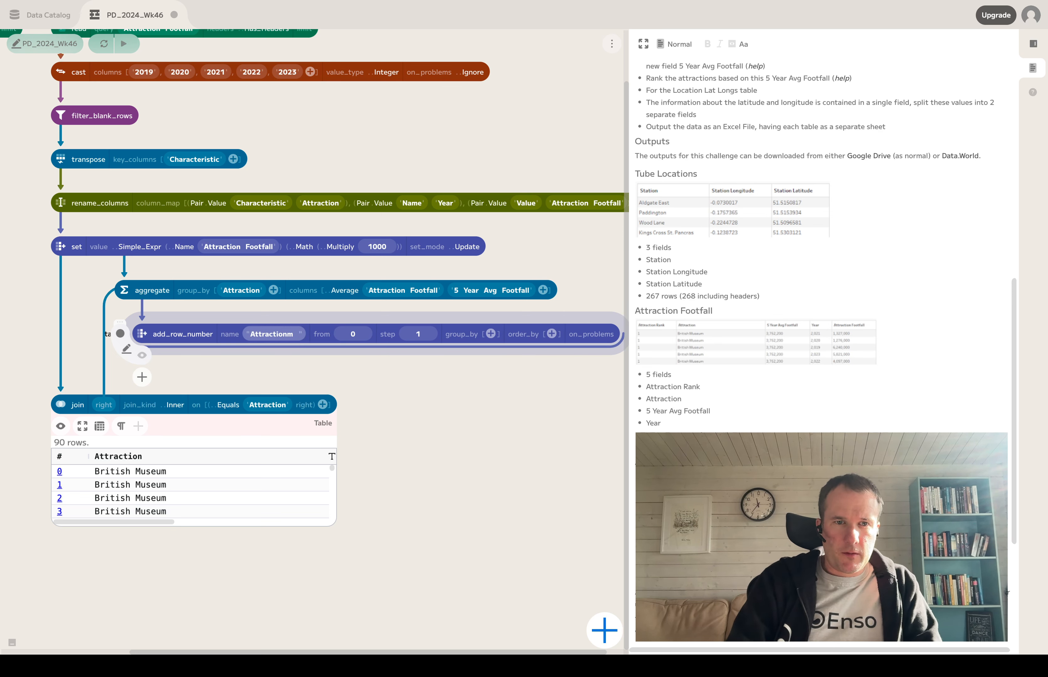
{"action": "key", "text": "BackSpace"}
{"action": "type", "text": "Ran"}
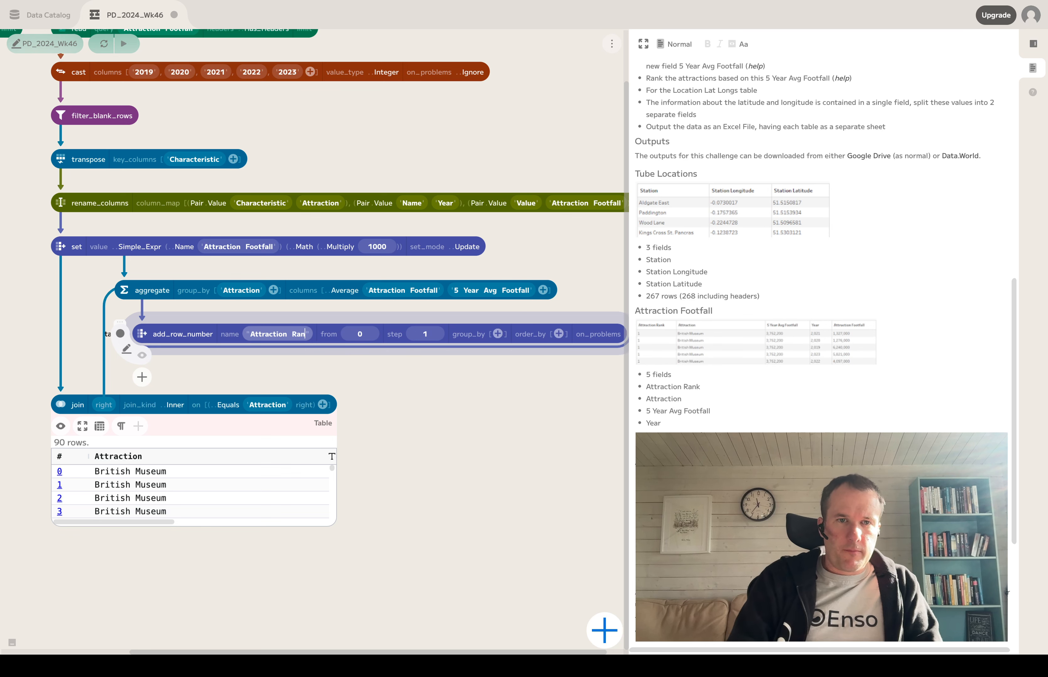
{"action": "type", "text": "k"}
{"action": "key", "text": "Return"}
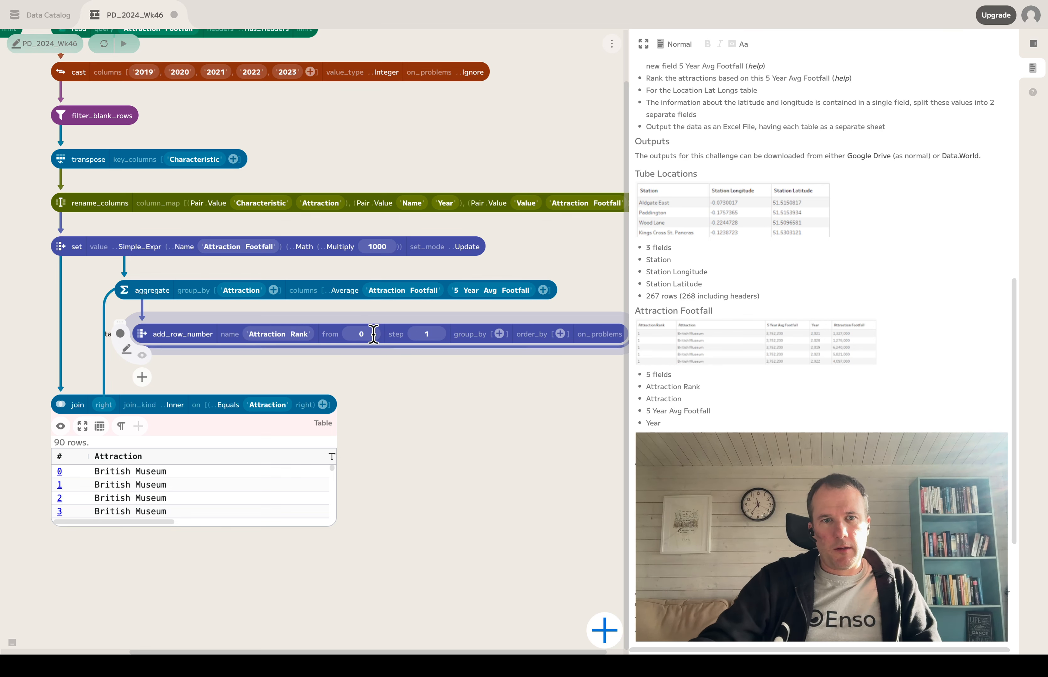
{"action": "left_click", "coordinate": [372, 334]}
{"action": "left_click", "coordinate": [420, 402]}
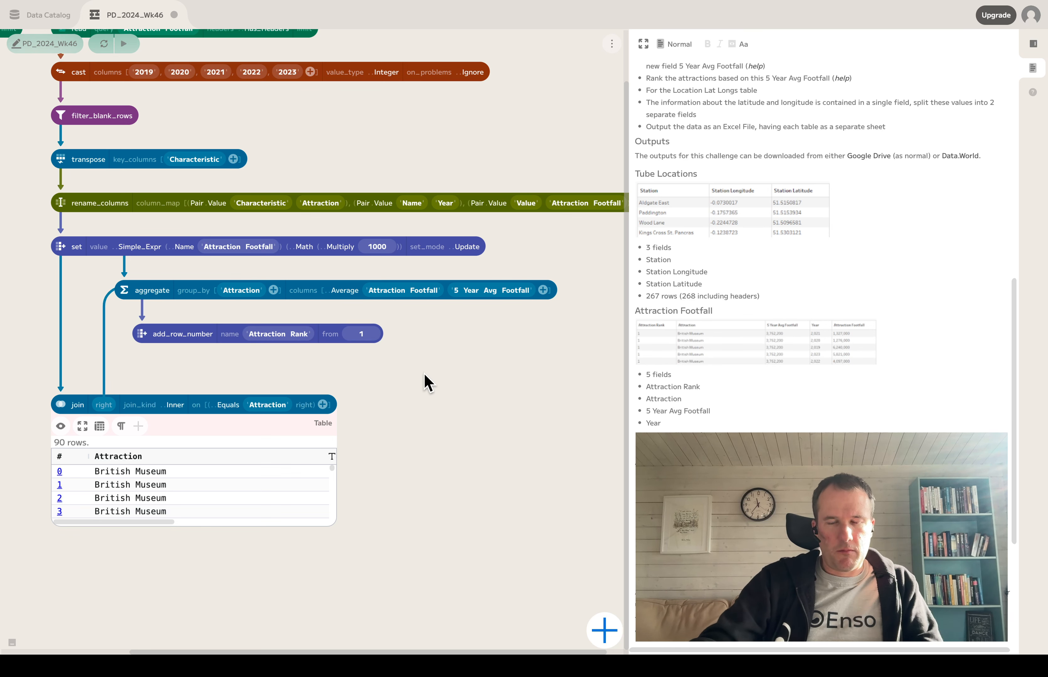
{"action": "left_click", "coordinate": [143, 333]}
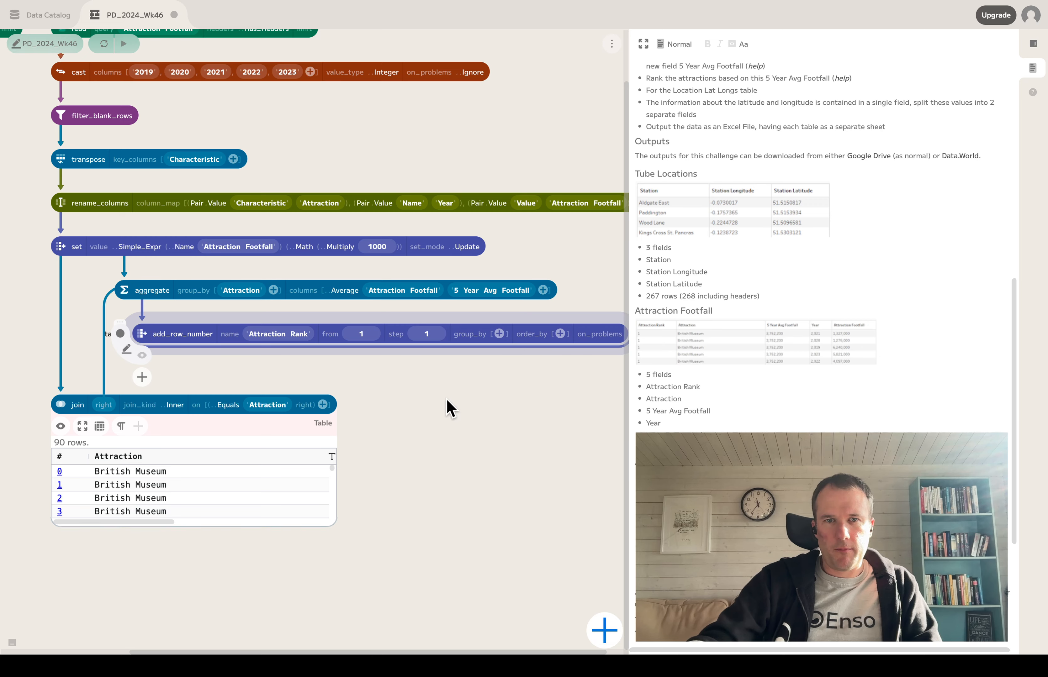
Add an order_by entry to the add_row_number component using the 5 Year Avg Footfall column
{"action": "scroll", "coordinate": [477, 407], "scroll_direction": "right", "scroll_amount": 3}
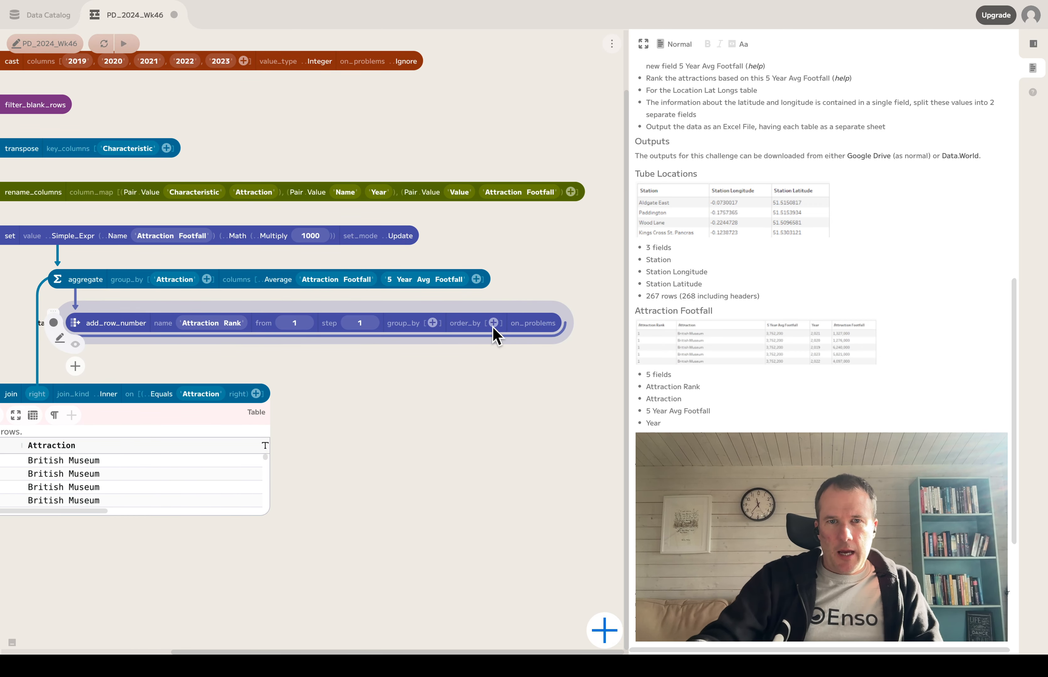
{"action": "left_click", "coordinate": [494, 323]}
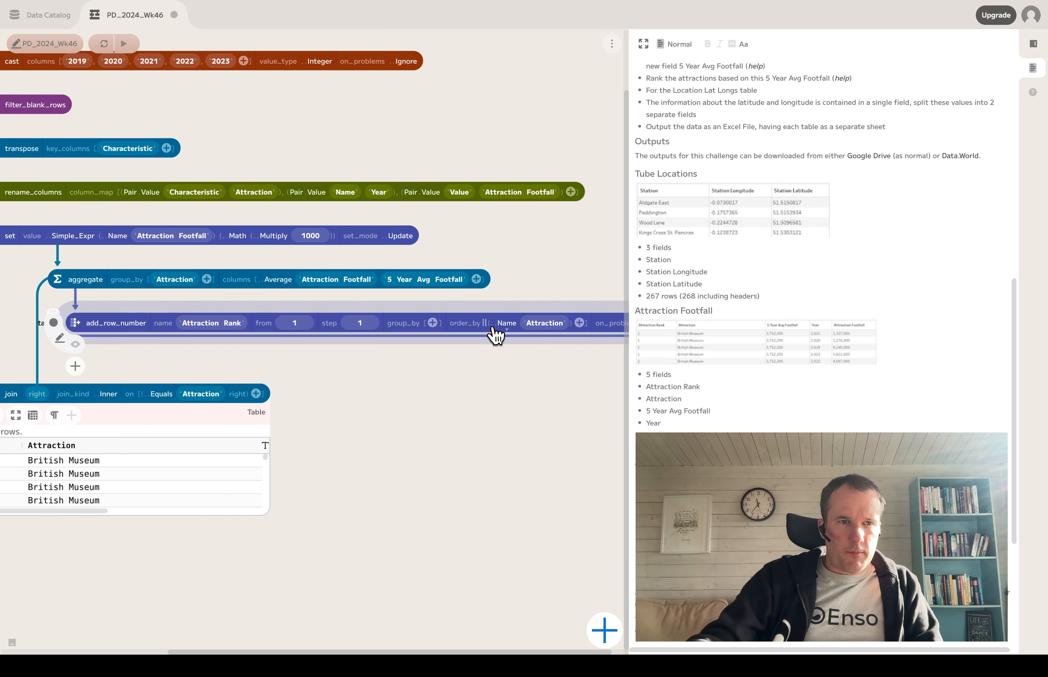
{"action": "left_click", "coordinate": [545, 322]}
{"action": "left_click", "coordinate": [559, 359]}
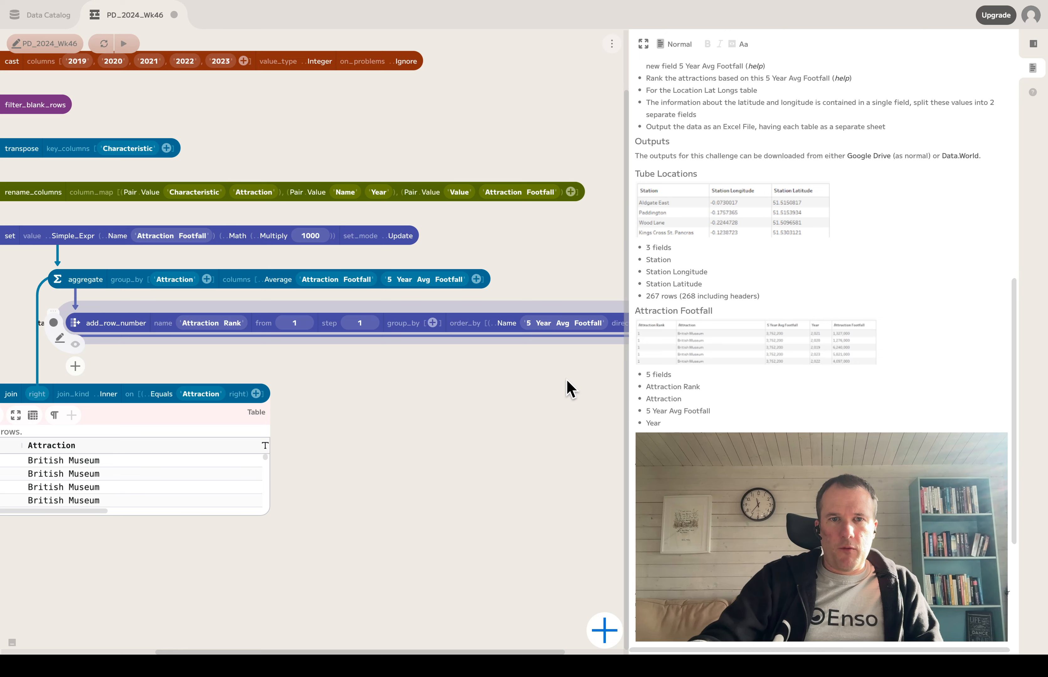
Set the add_row_number ordering by 5 Year Avg Footfall to Descending and preview the rank assigned to every attraction
{"action": "scroll", "coordinate": [570, 389], "scroll_direction": "right", "scroll_amount": 2}
{"action": "left_click", "coordinate": [585, 324]}
{"action": "left_click", "coordinate": [592, 357]}
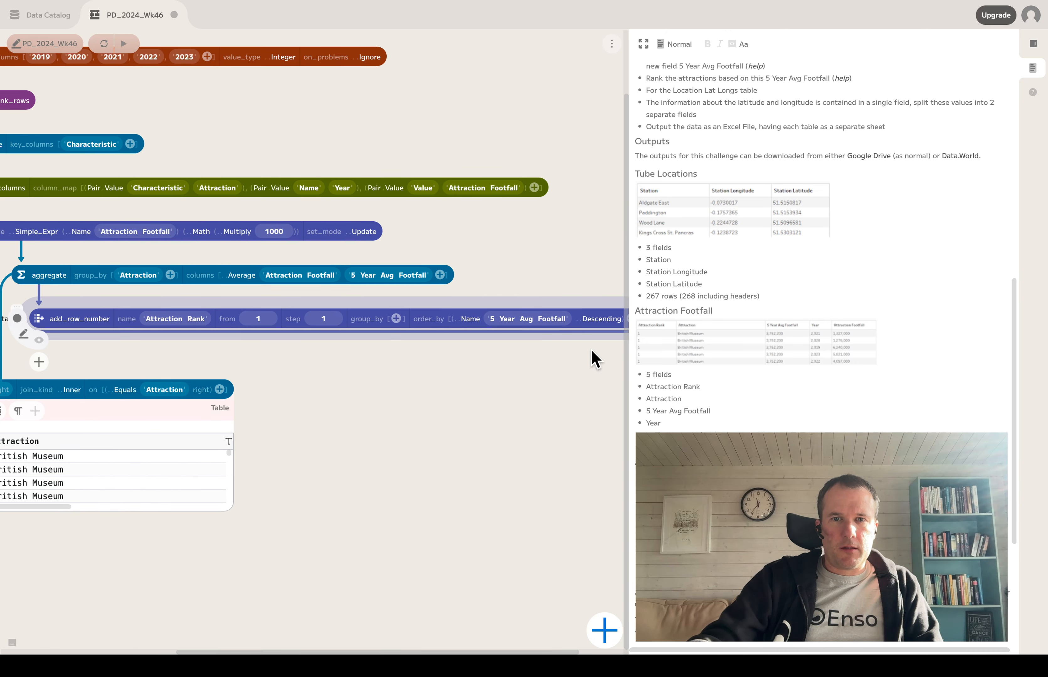
{"action": "left_click", "coordinate": [39, 340]}
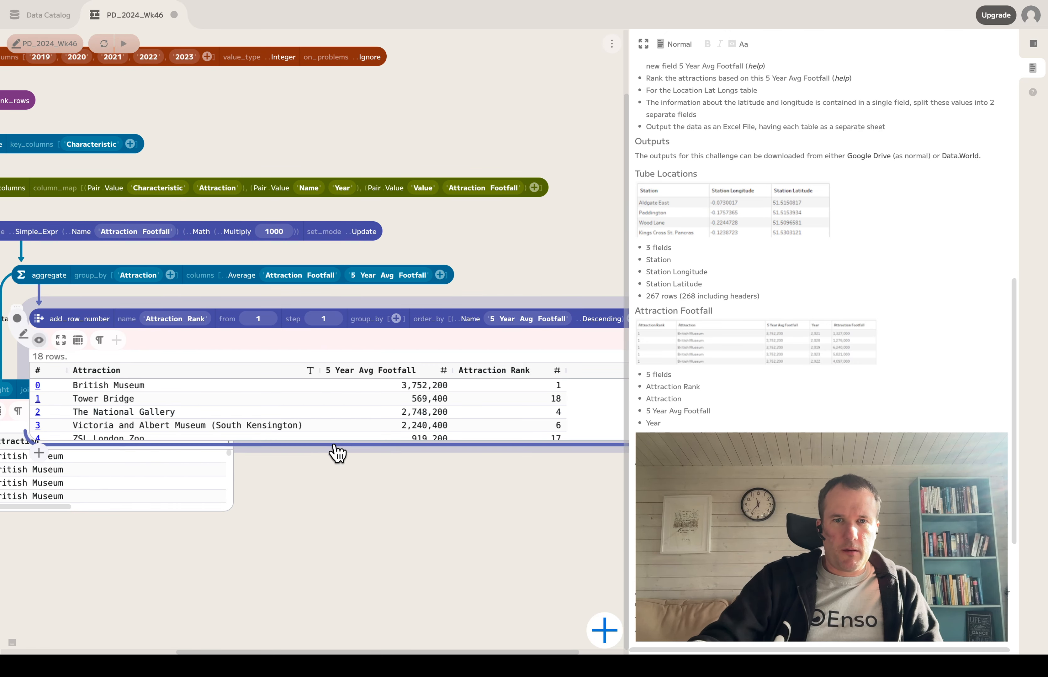
{"action": "left_click_drag", "start_coordinate": [335, 441], "coordinate": [358, 626]}
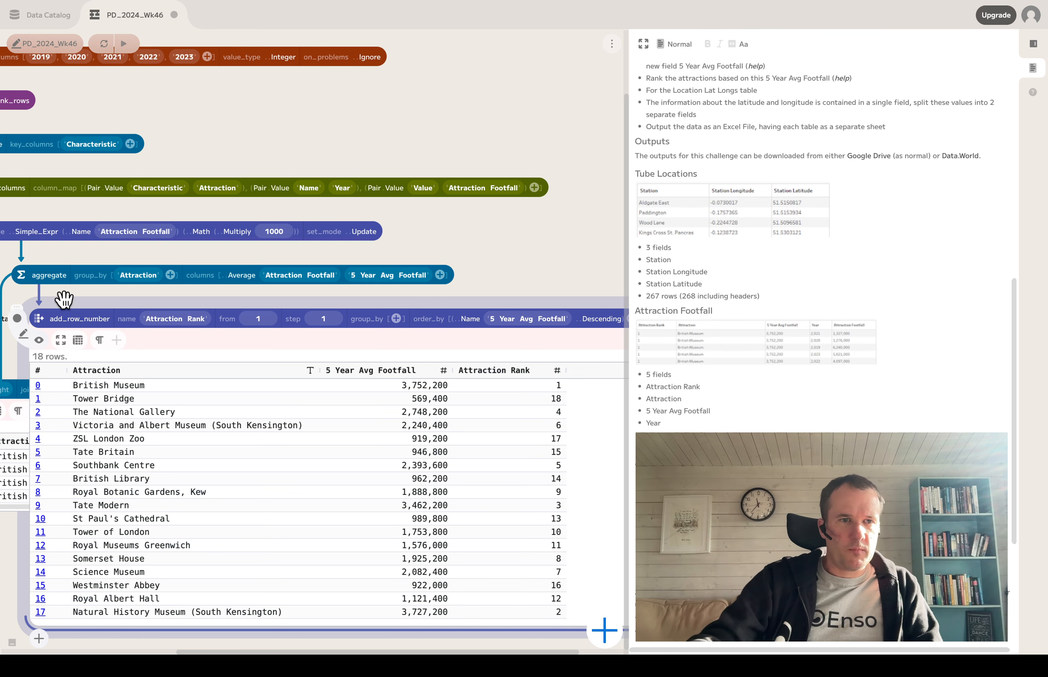
{"action": "left_click", "coordinate": [39, 339]}
Feed the join's right input from add_row_number, aligned under the aggregate, and check the Attraction Rank column in the joined output
{"action": "left_click_drag", "start_coordinate": [306, 432], "coordinate": [492, 397]}
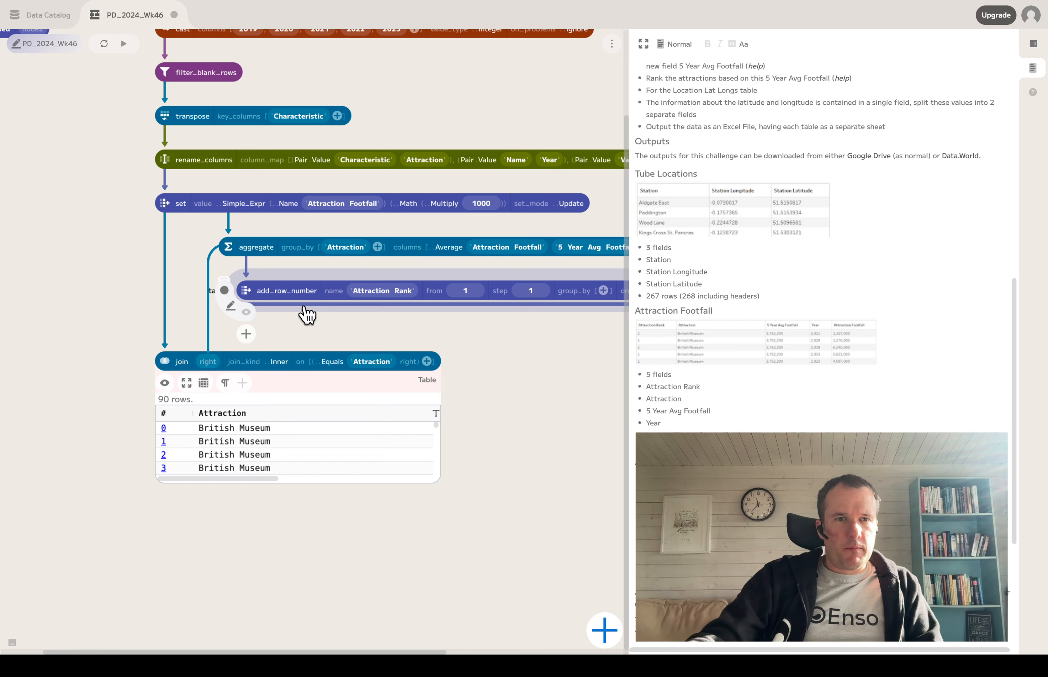
{"action": "left_click", "coordinate": [206, 362]}
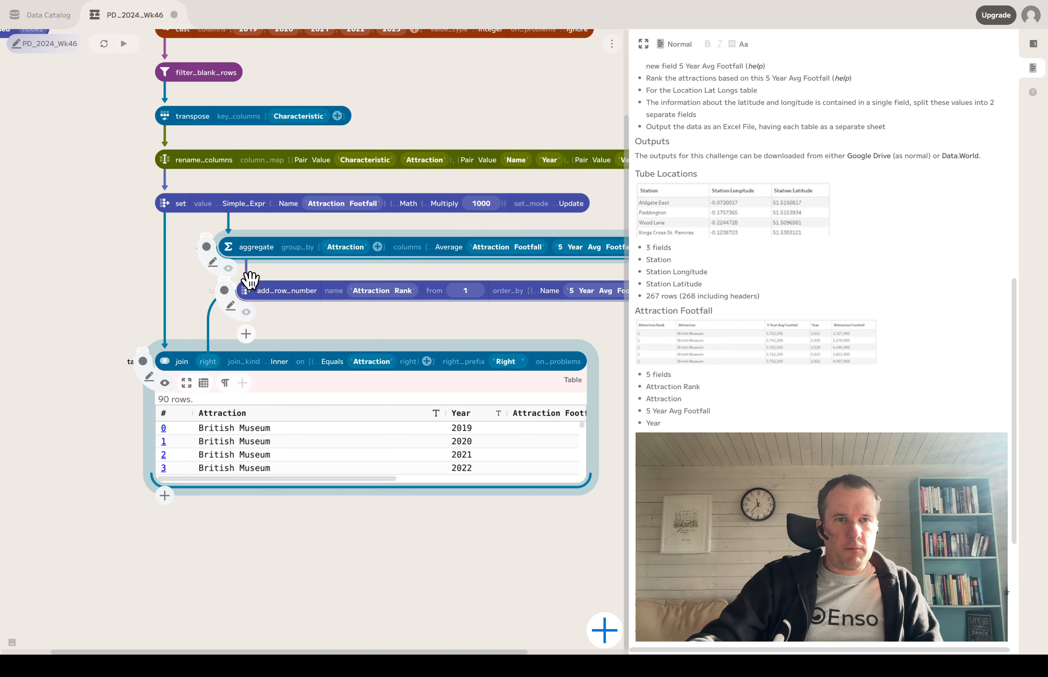
{"action": "left_click_drag", "start_coordinate": [226, 249], "coordinate": [213, 249]}
{"action": "left_click_drag", "start_coordinate": [245, 293], "coordinate": [213, 308]}
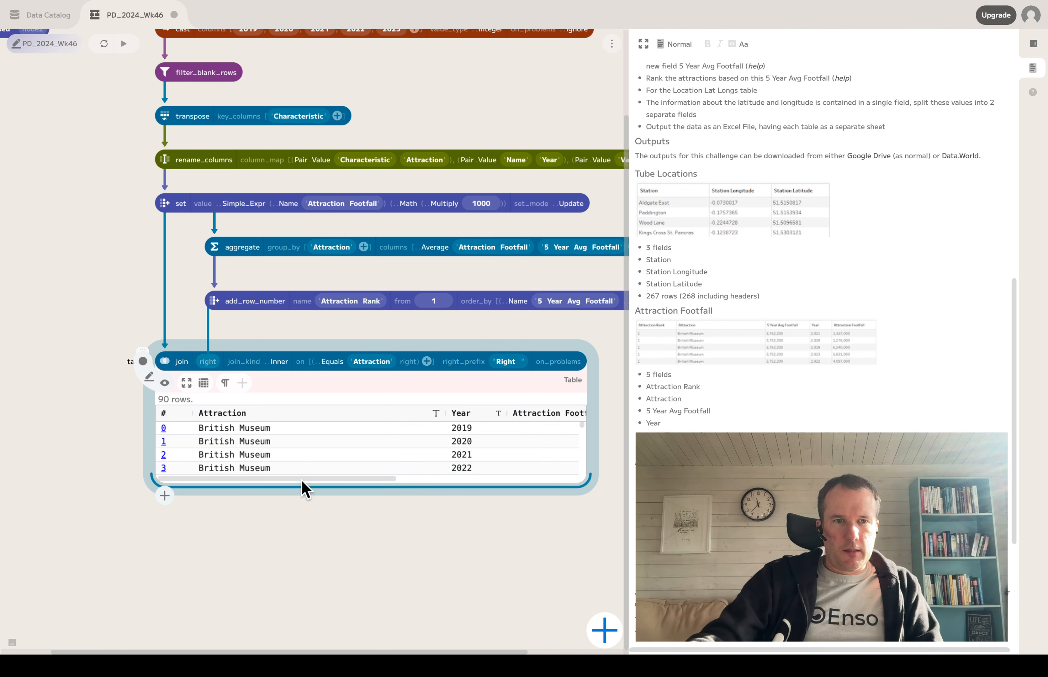
{"action": "left_click_drag", "start_coordinate": [302, 480], "coordinate": [538, 486]}
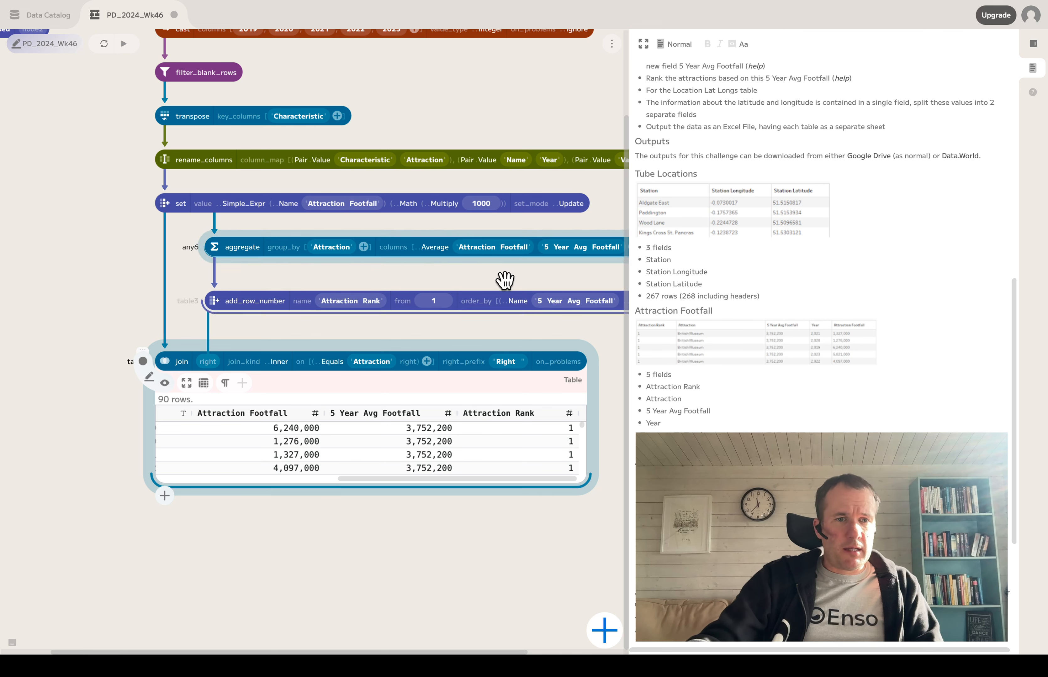
{"action": "left_click", "coordinate": [165, 383]}
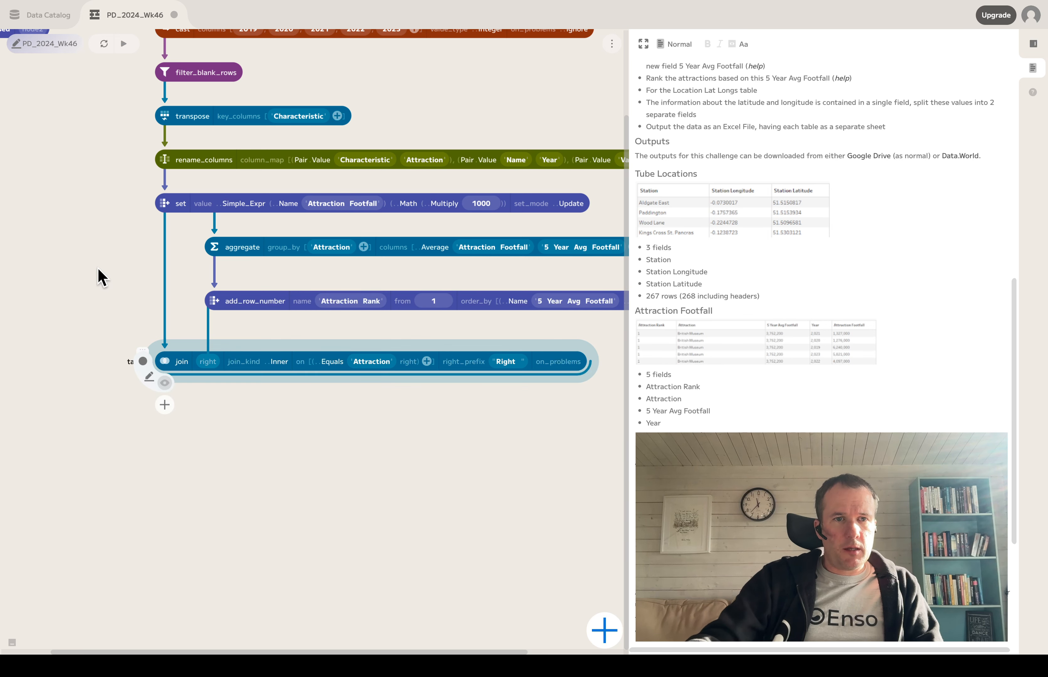
Group the eight components from cast through join and place the collapsed component directly under the Attraction Footfall read
{"action": "scroll", "coordinate": [97, 268], "scroll_direction": "up", "scroll_amount": 5}
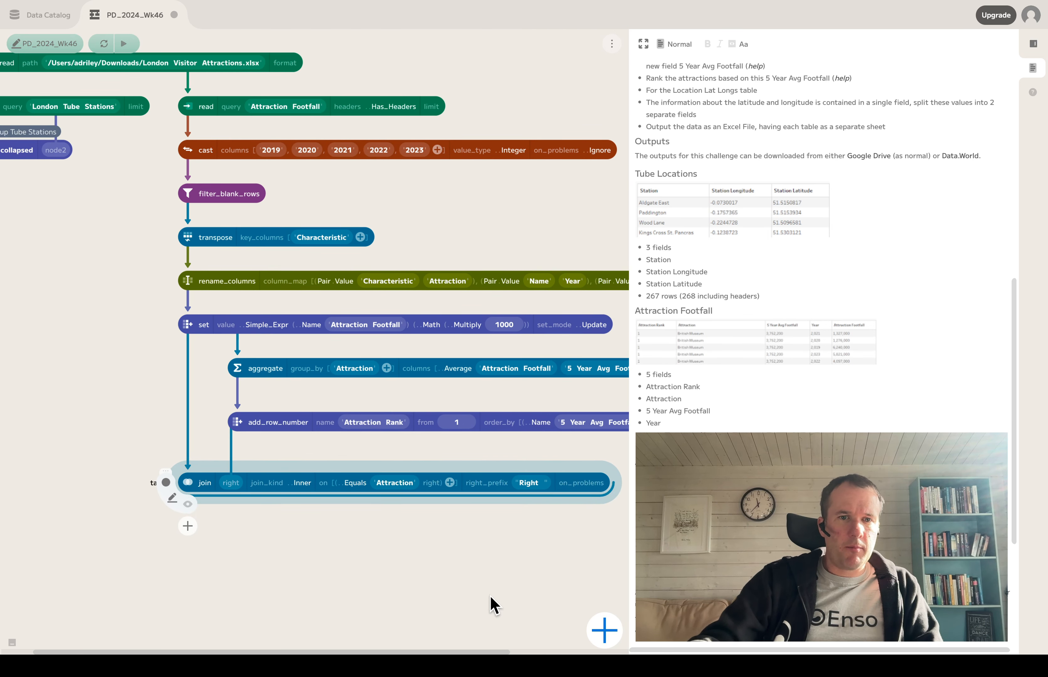
{"action": "left_click_drag", "start_coordinate": [492, 601], "coordinate": [177, 154]}
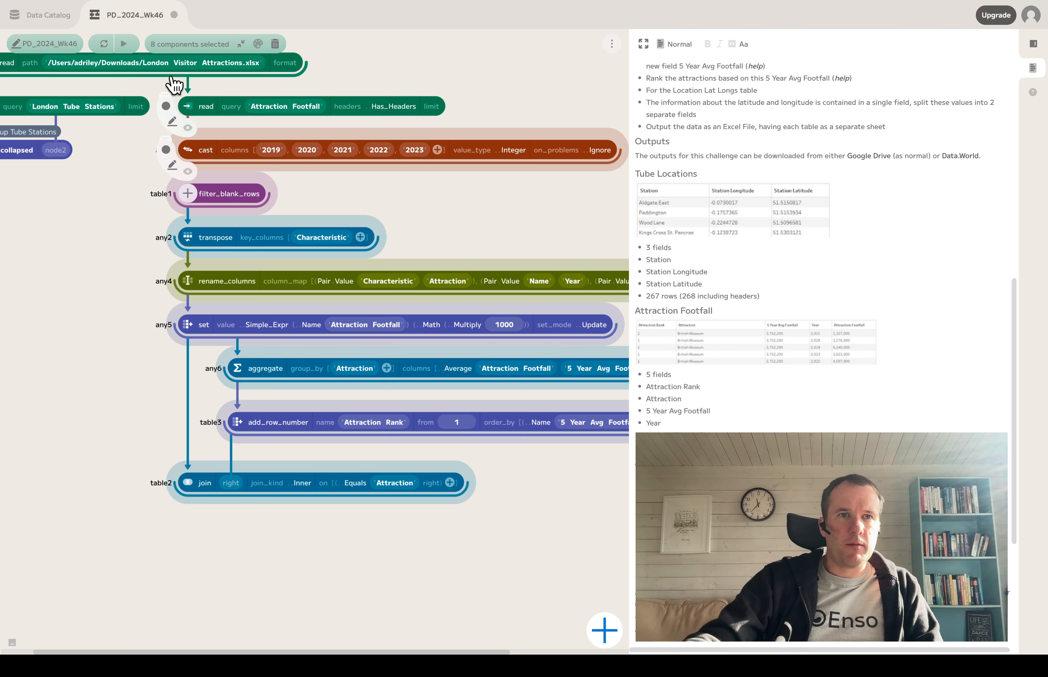
{"action": "left_click", "coordinate": [242, 44]}
{"action": "left_click_drag", "start_coordinate": [187, 524], "coordinate": [186, 133]}
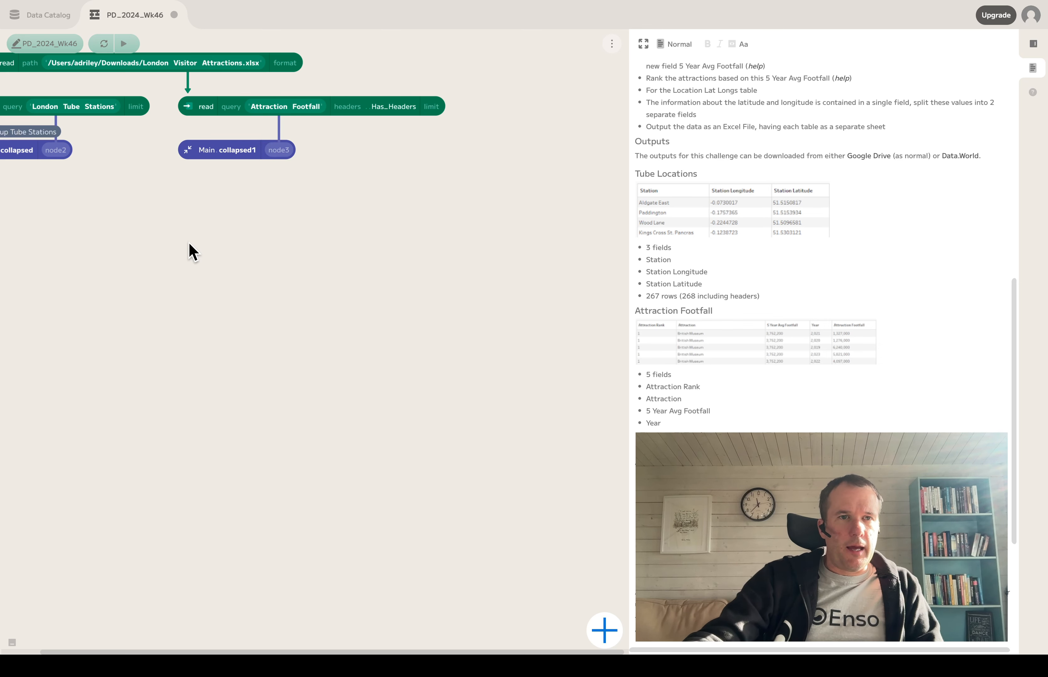
Add the comment "Clean up Attraction Footfall" to the newly collapsed component
{"action": "left_click_drag", "start_coordinate": [193, 243], "coordinate": [220, 269]}
{"action": "left_click_drag", "start_coordinate": [149, 240], "coordinate": [205, 315]}
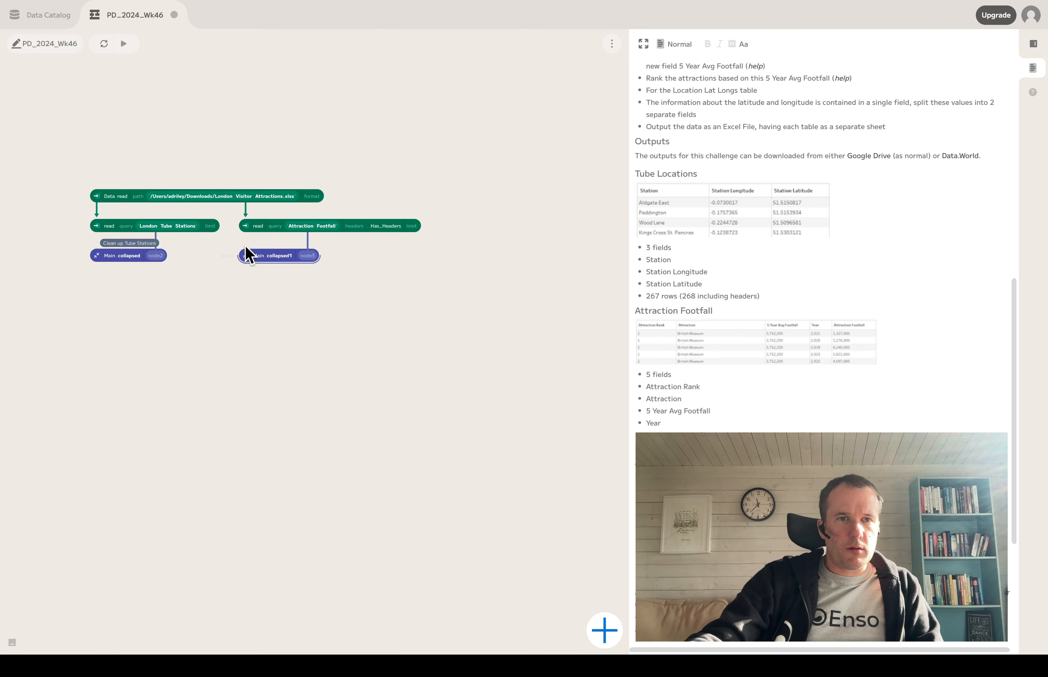
{"action": "left_click", "coordinate": [248, 256]}
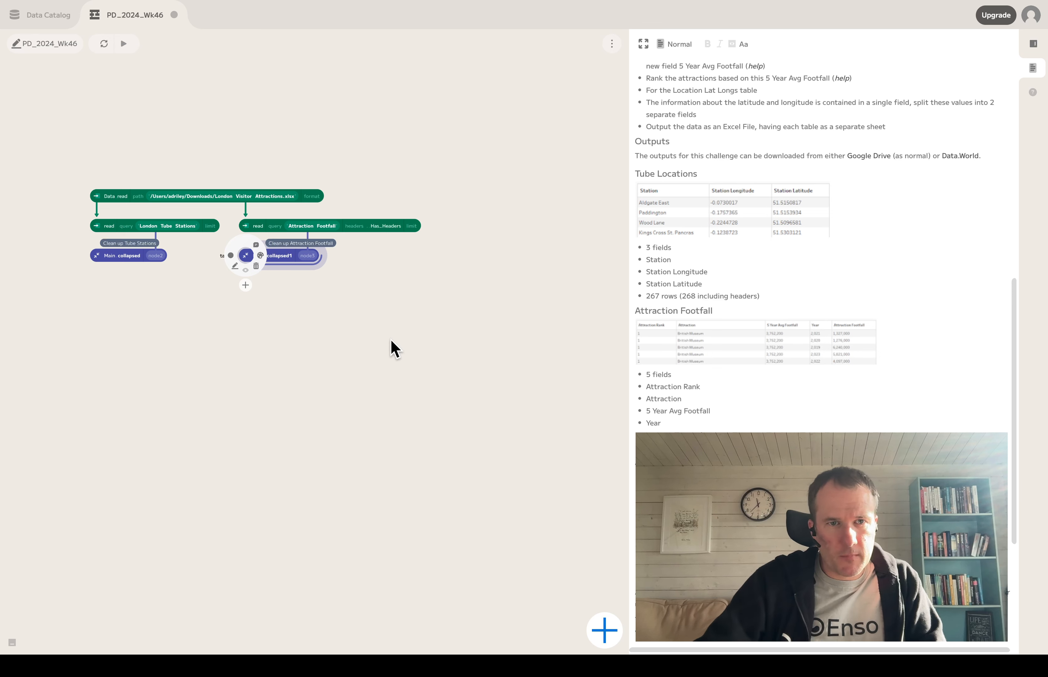
{"action": "left_click", "coordinate": [416, 338]}
Add a read component for the workbook's Location Lat Longs sheet and place it beside the Attraction Footfall read
{"action": "left_click", "coordinate": [612, 44]}
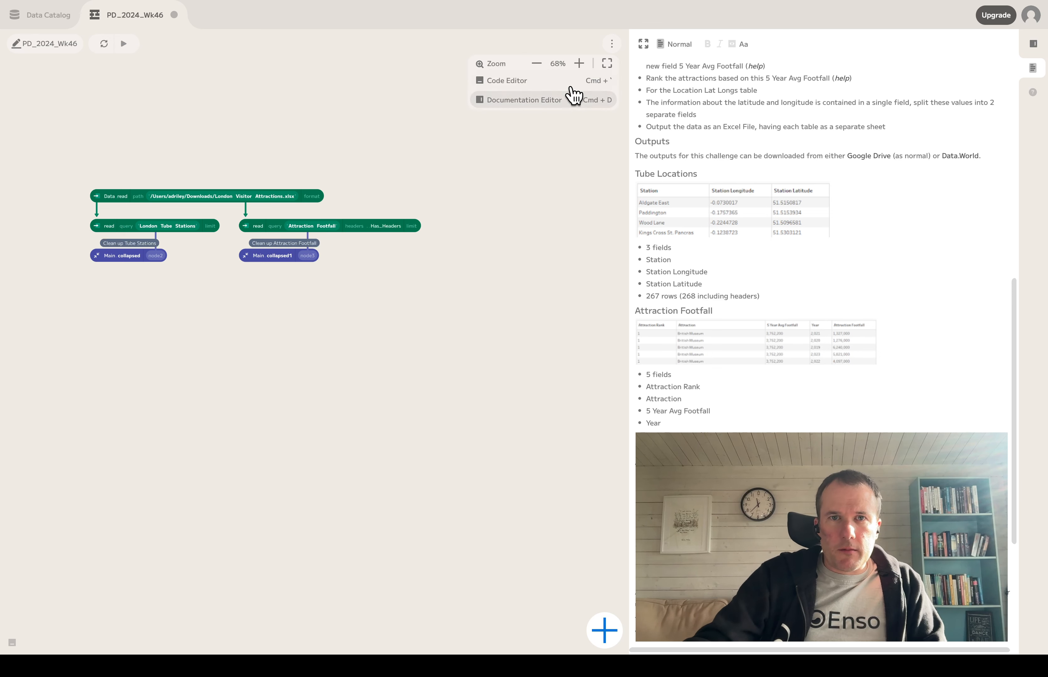
{"action": "left_click", "coordinate": [580, 64]}
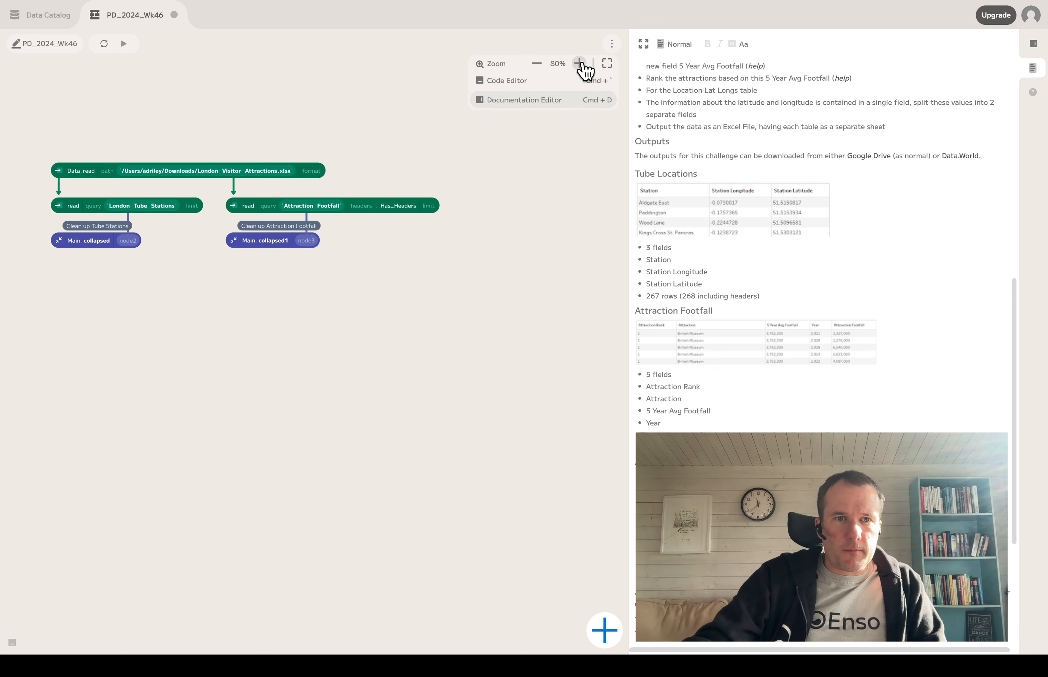
{"action": "left_click", "coordinate": [580, 64]}
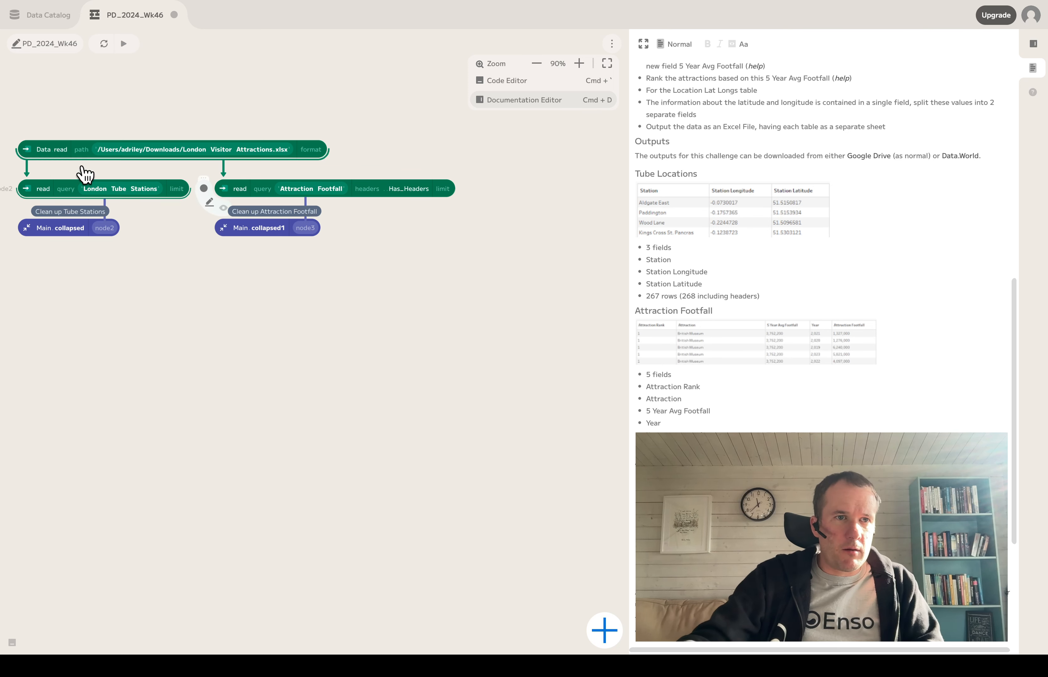
{"action": "left_click", "coordinate": [24, 150]}
{"action": "left_click", "coordinate": [27, 169]}
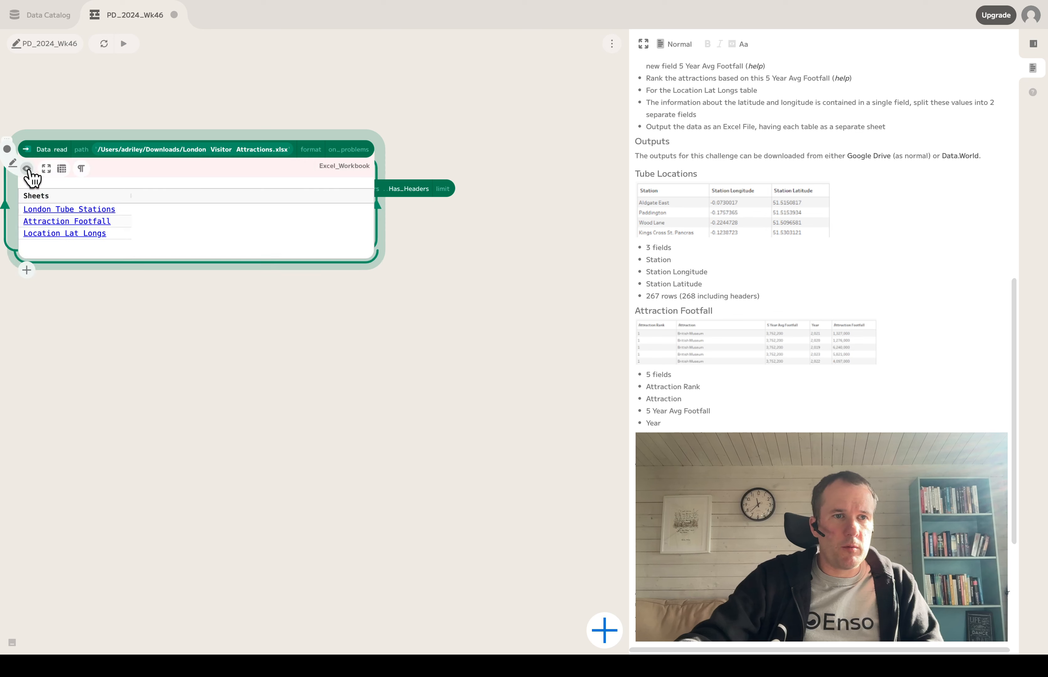
{"action": "left_click", "coordinate": [67, 235]}
{"action": "double_click", "coordinate": [65, 235]}
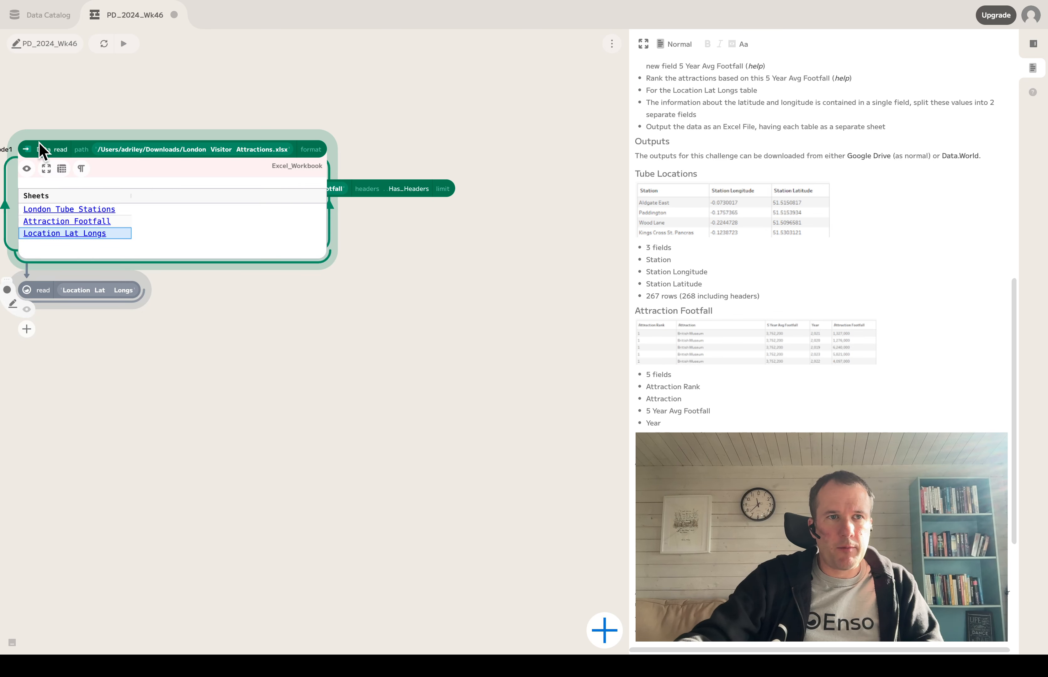
{"action": "left_click", "coordinate": [27, 168]}
{"action": "left_click_drag", "start_coordinate": [27, 291], "coordinate": [483, 189]}
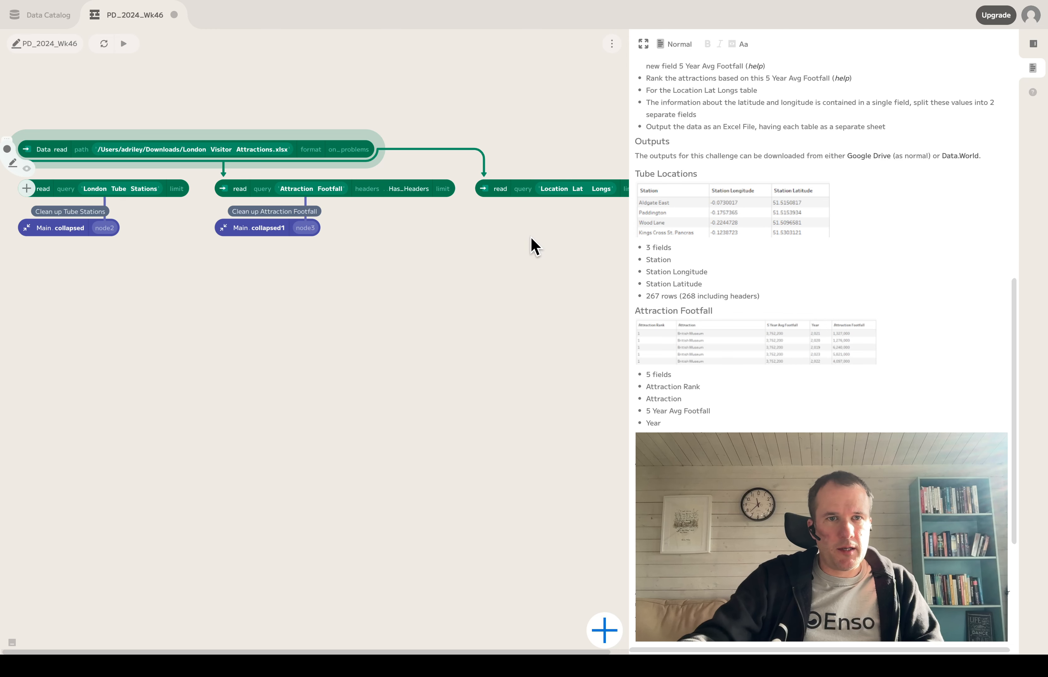
Preview the Location Lat Longs data and set its read component's headers option to Has_Headers
{"action": "left_click_drag", "start_coordinate": [528, 232], "coordinate": [290, 231]}
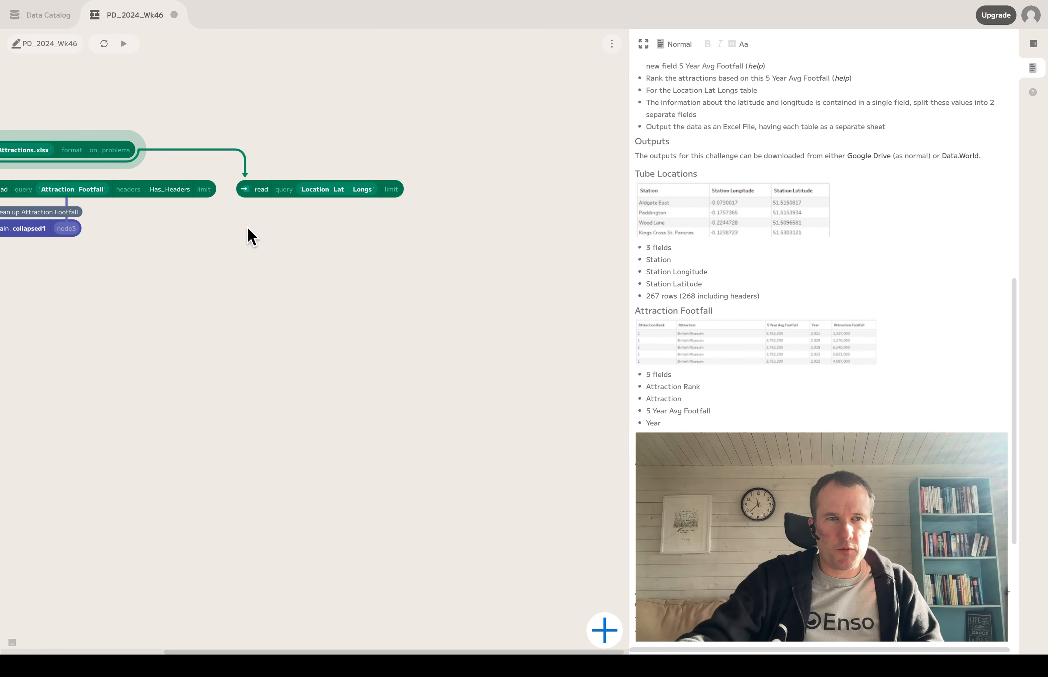
{"action": "mouse_move", "coordinate": [238, 194]}
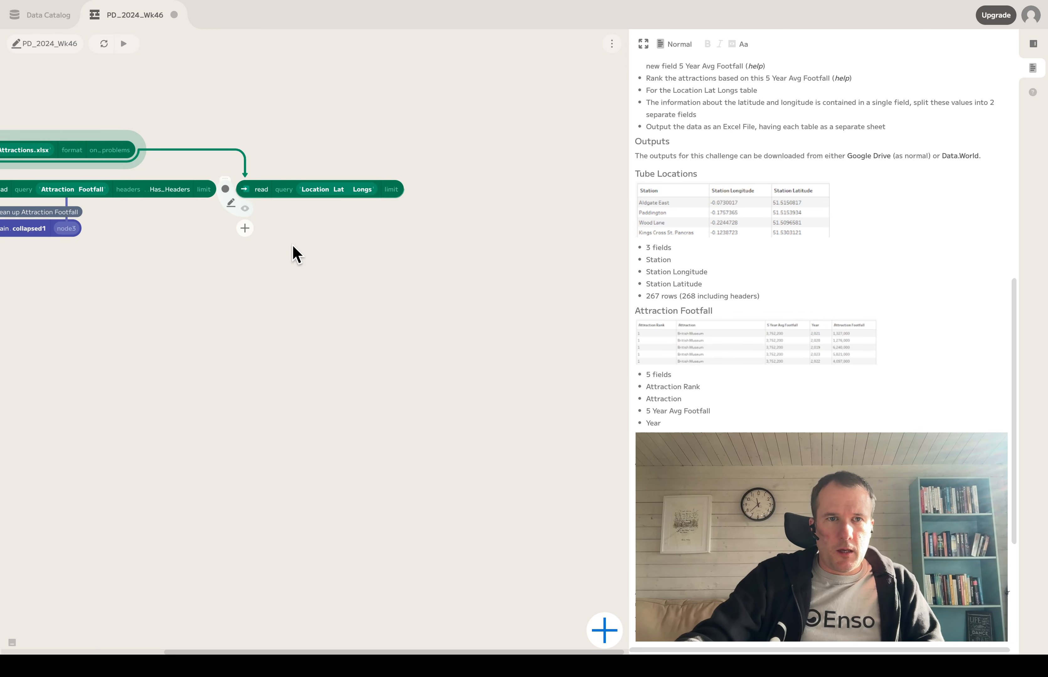
{"action": "left_click_drag", "start_coordinate": [342, 257], "coordinate": [198, 193]}
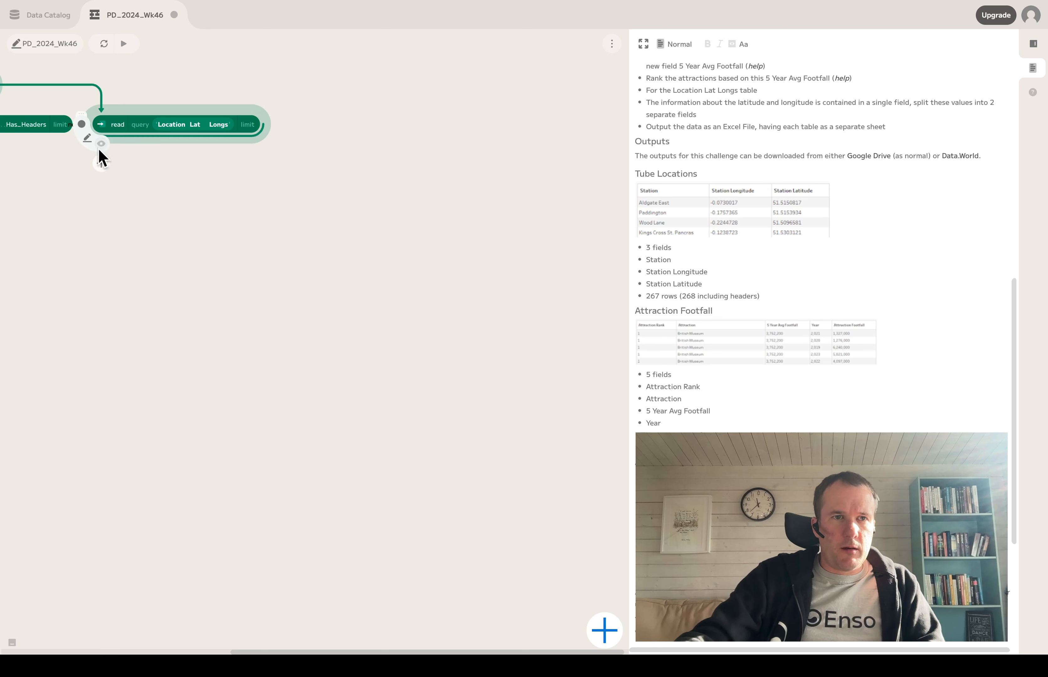
{"action": "left_click", "coordinate": [101, 145]}
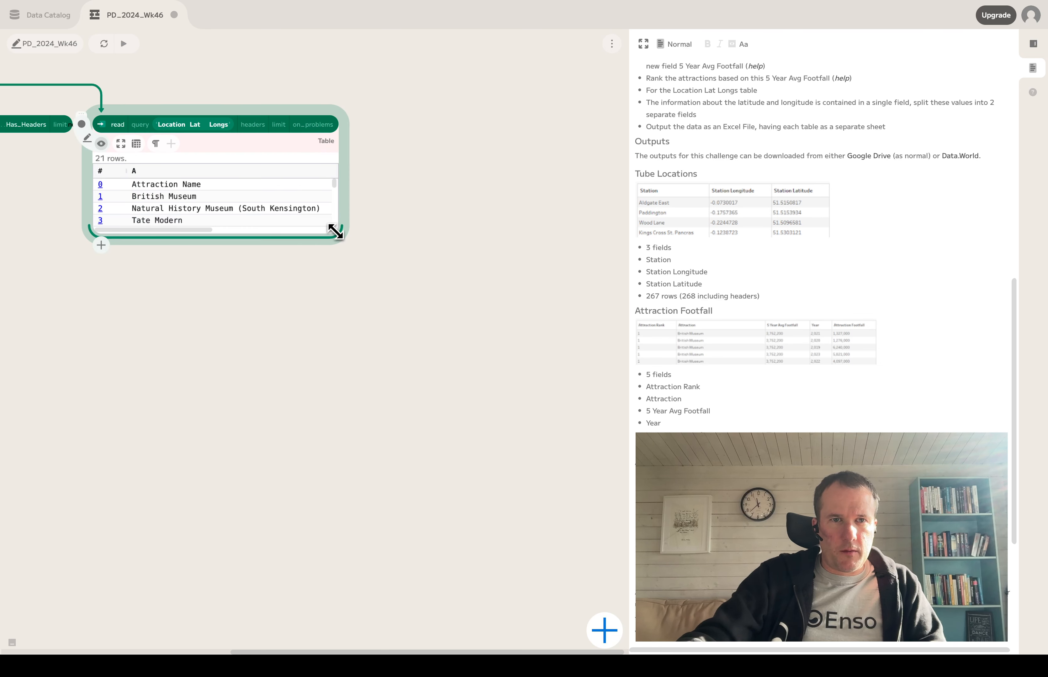
{"action": "left_click_drag", "start_coordinate": [338, 231], "coordinate": [577, 326]}
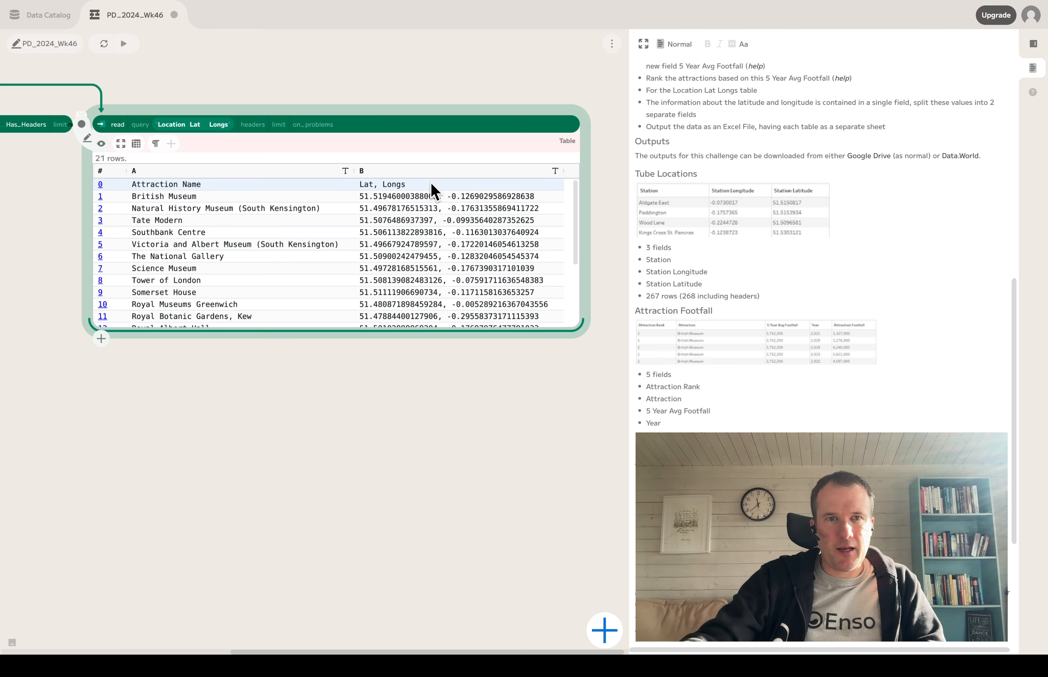
{"action": "left_click", "coordinate": [260, 128]}
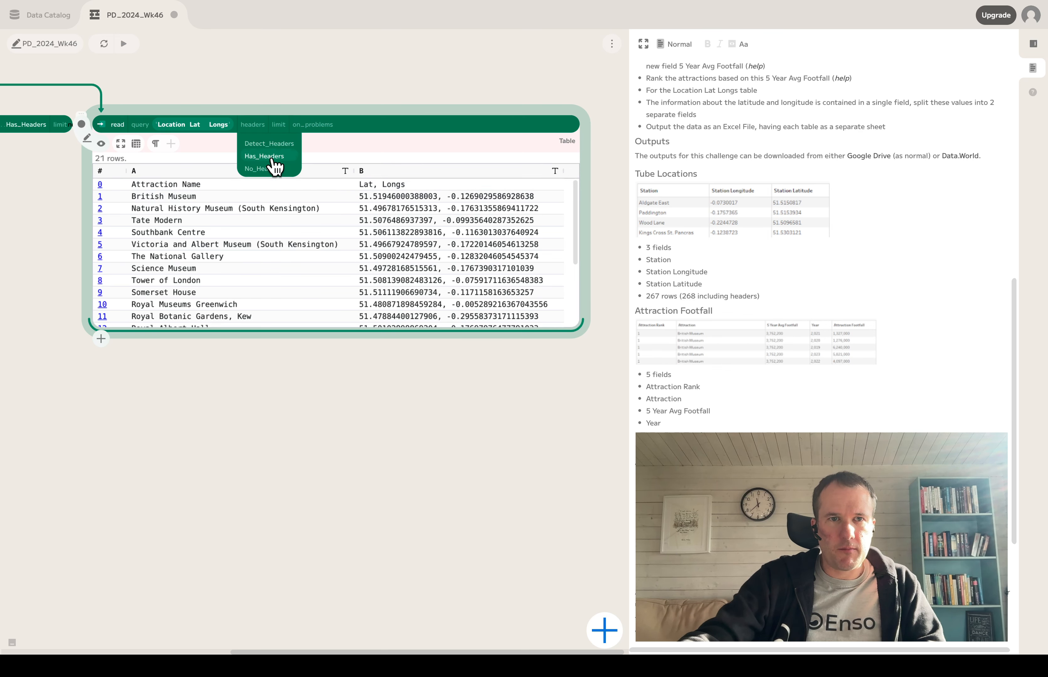
{"action": "left_click", "coordinate": [274, 163]}
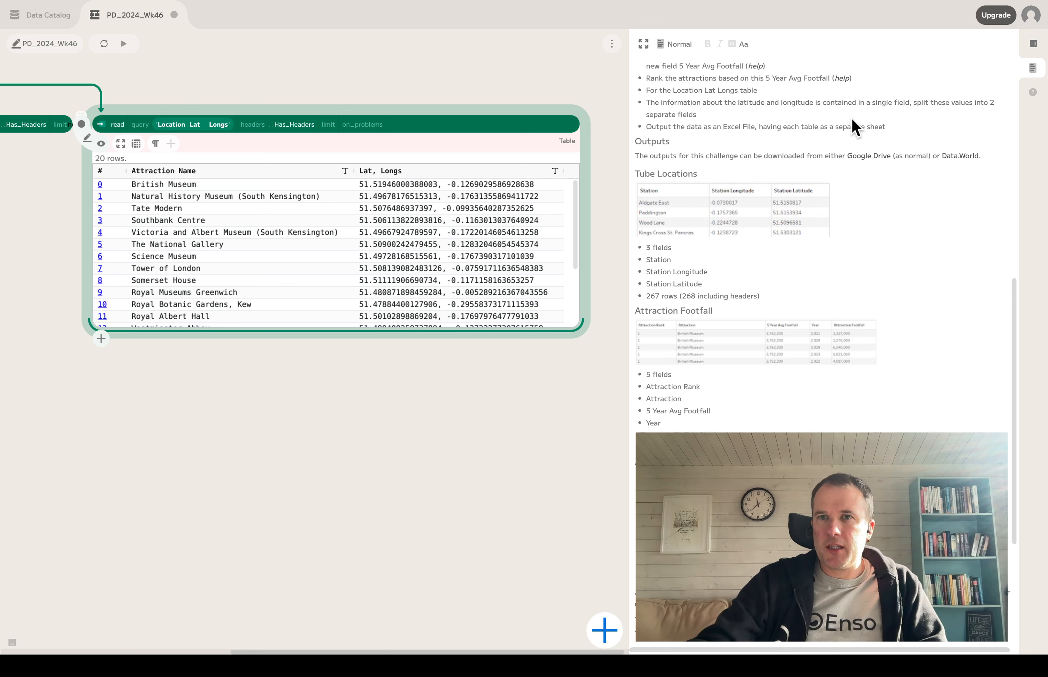
{"action": "left_click", "coordinate": [101, 145]}
Add a split_to_columns component below the Location Lat Longs read for the Lat, Longs column, and preview the split result
{"action": "left_click", "coordinate": [102, 166]}
{"action": "type", "text": "sl"}
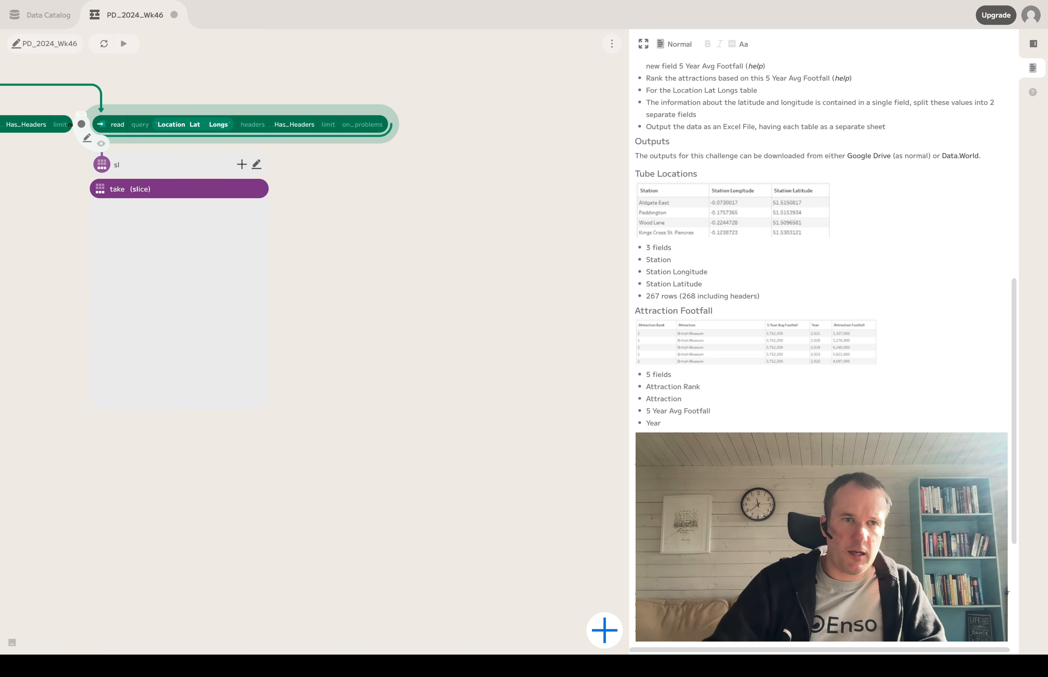
{"action": "key", "text": "BackSpace"}
{"action": "type", "text": "p"}
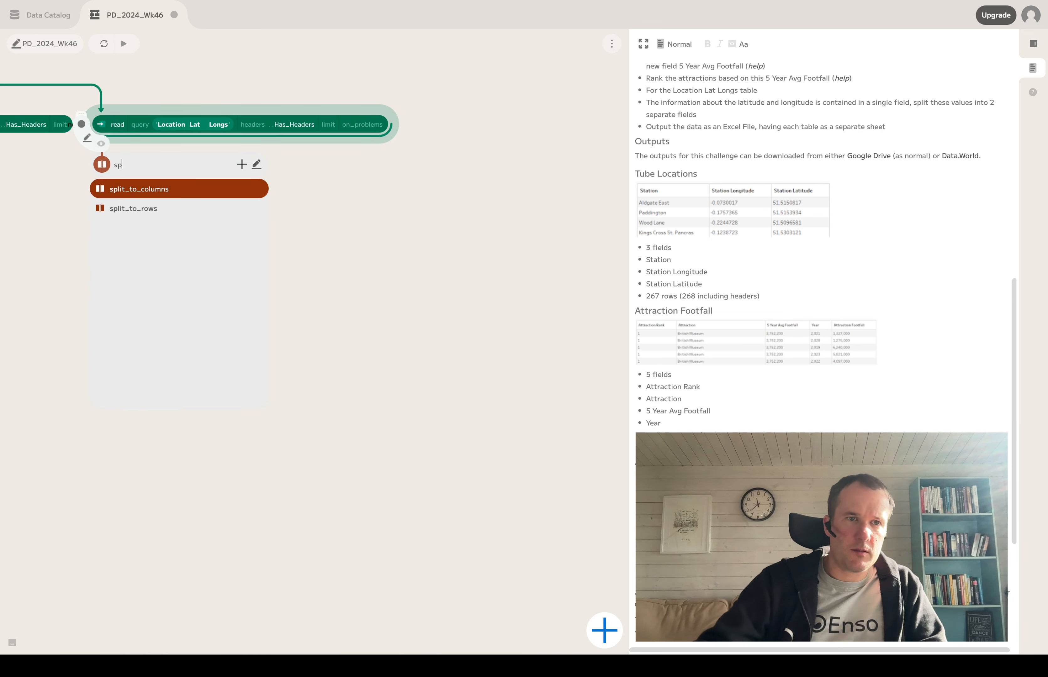
{"action": "left_click", "coordinate": [123, 194]}
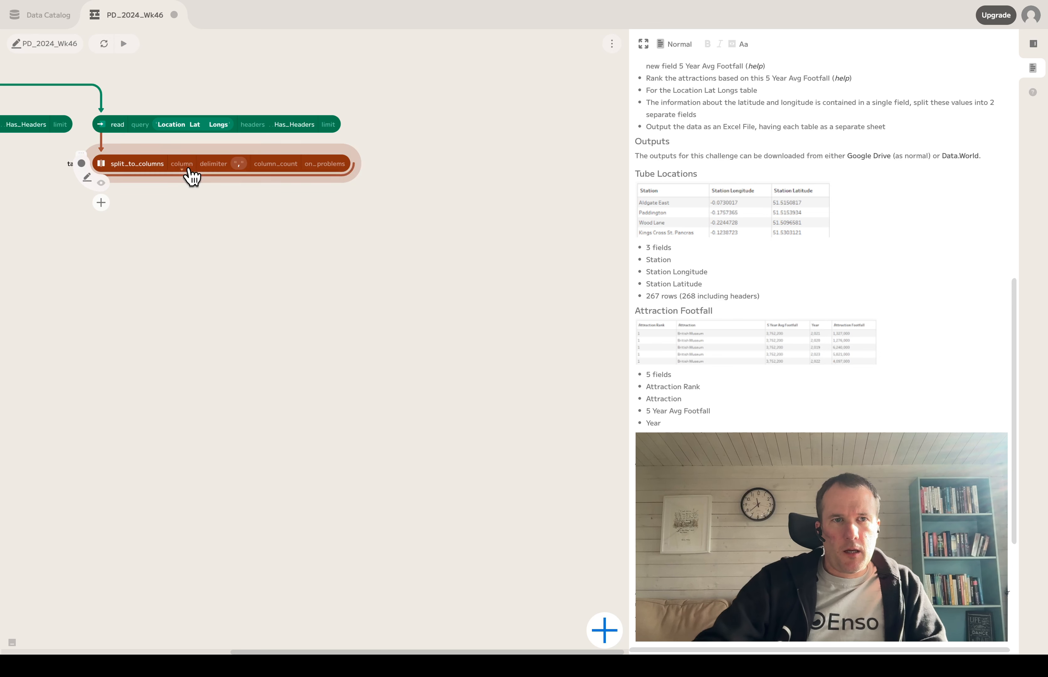
{"action": "left_click", "coordinate": [183, 166]}
{"action": "left_click", "coordinate": [194, 196]}
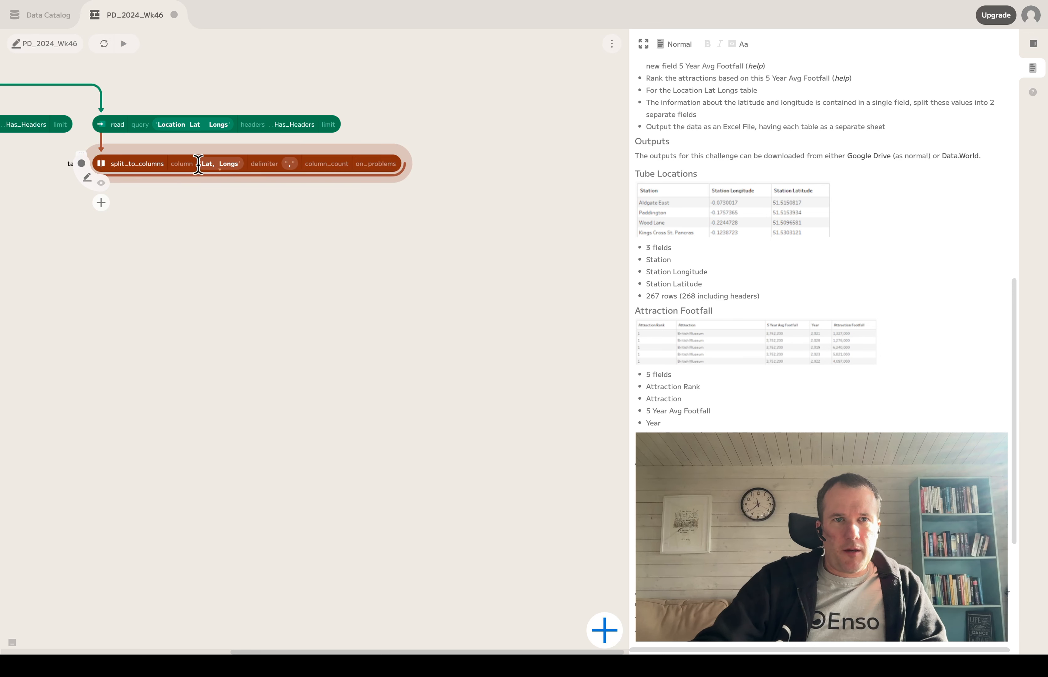
{"action": "left_click", "coordinate": [101, 184]}
{"action": "left_click_drag", "start_coordinate": [403, 263], "coordinate": [561, 263]}
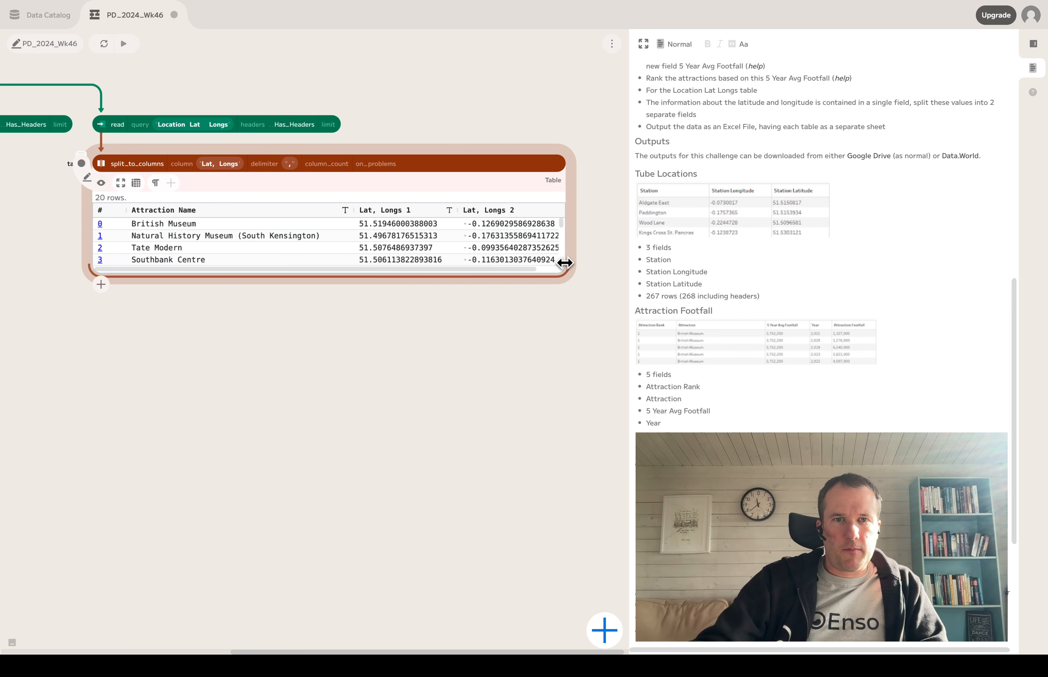
{"action": "left_click", "coordinate": [102, 183]}
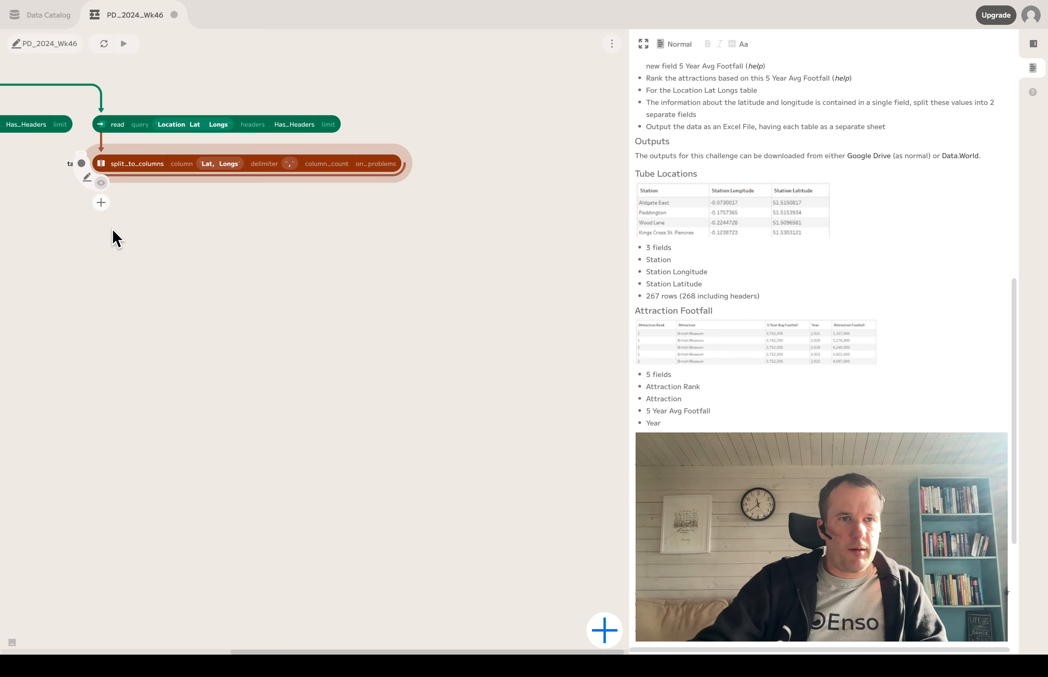
Add a rename_columns component below split_to_columns and rename Lat, Longs 1 to "Attraction Lattitude"
{"action": "left_click", "coordinate": [101, 203]}
{"action": "type", "text": "ren"}
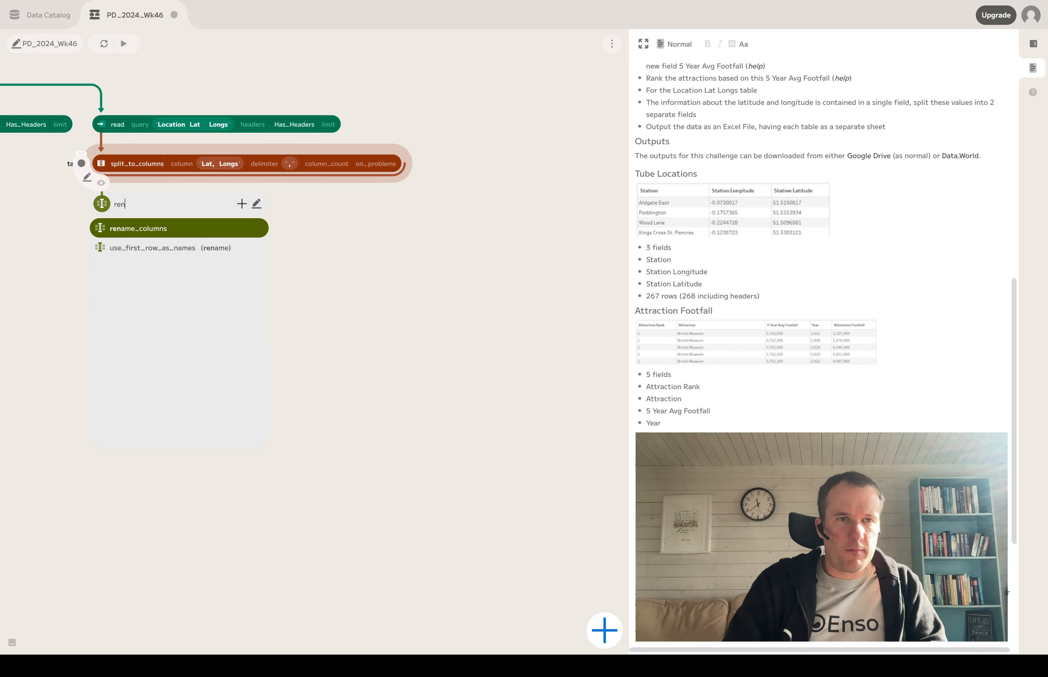
{"action": "left_click", "coordinate": [125, 229]}
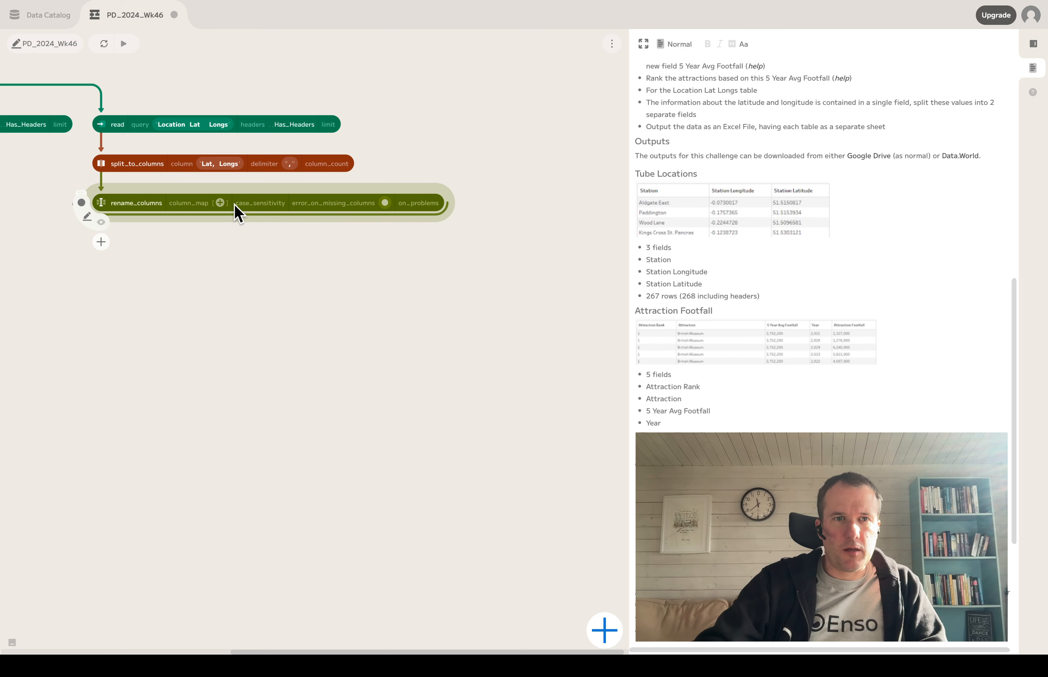
{"action": "left_click", "coordinate": [220, 203]}
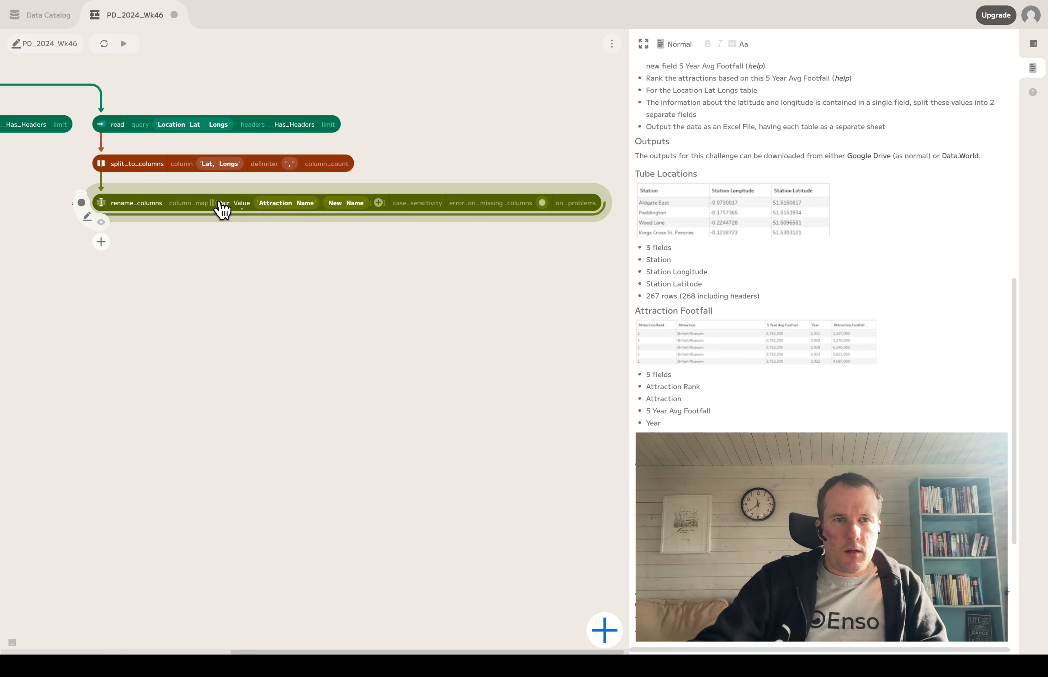
{"action": "left_click", "coordinate": [289, 204]}
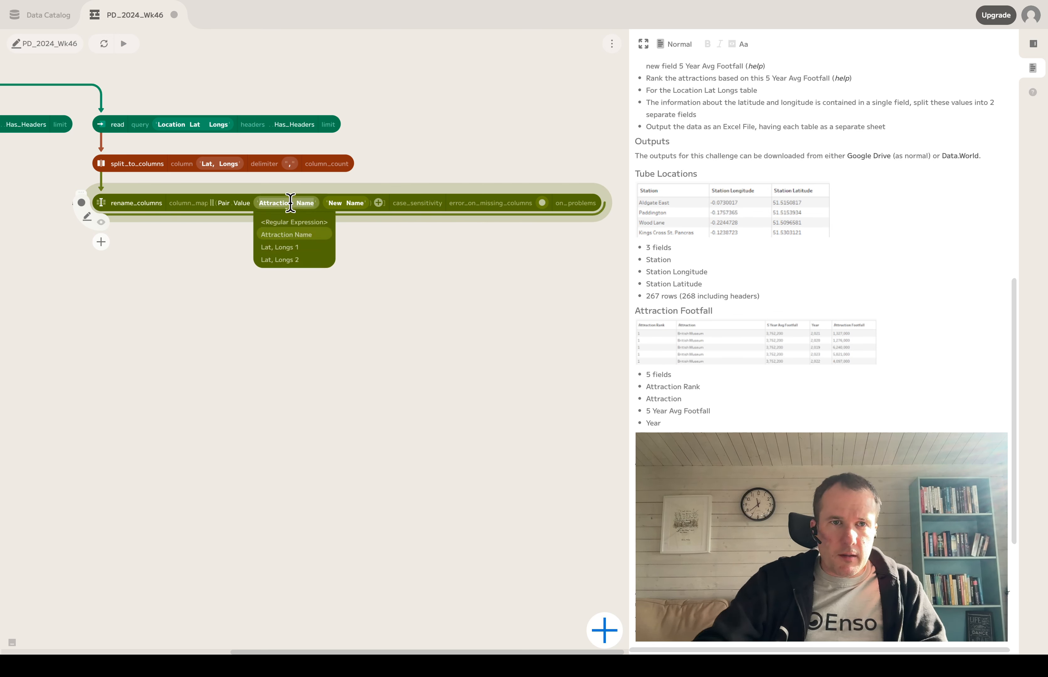
{"action": "left_click", "coordinate": [280, 247]}
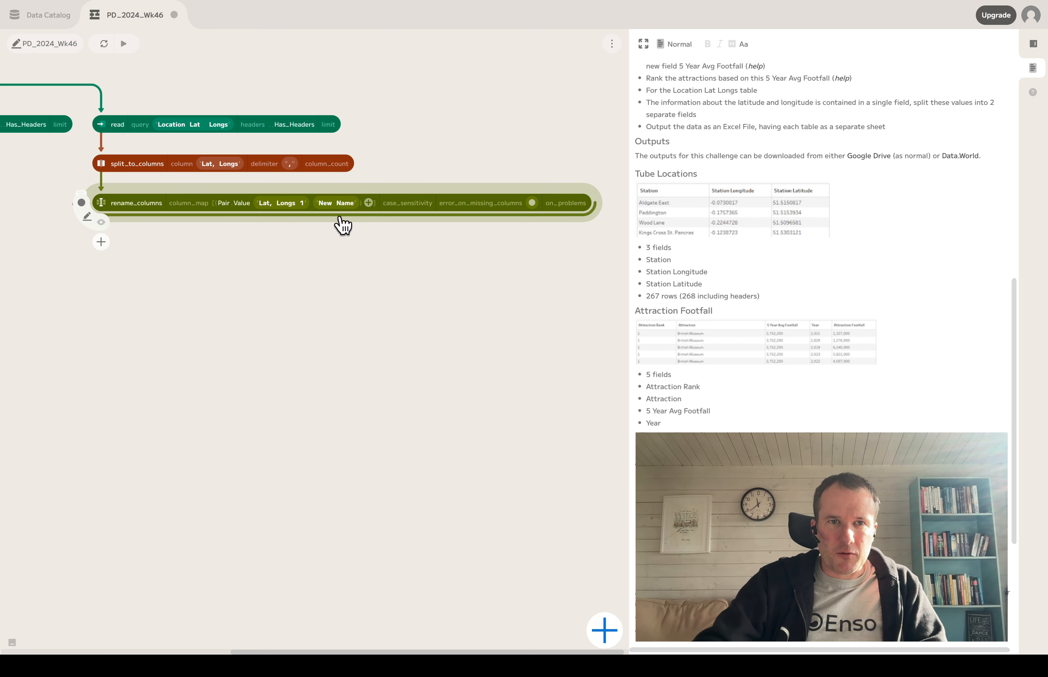
{"action": "left_click", "coordinate": [329, 203]}
{"action": "type", "text": "Attra"}
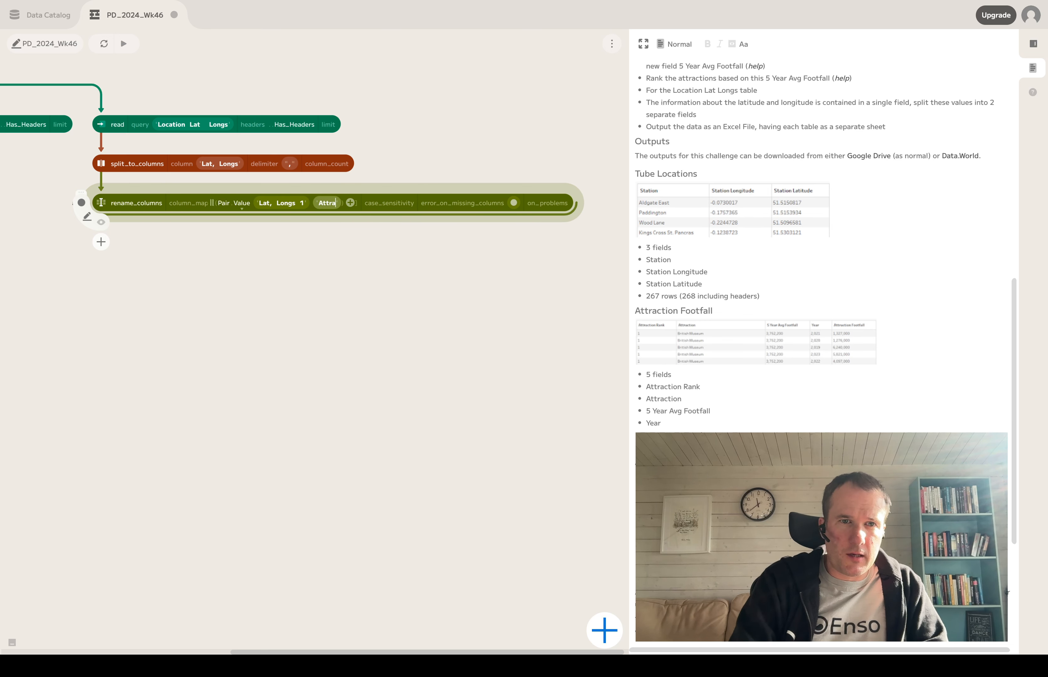
{"action": "type", "text": "ction Lattit"}
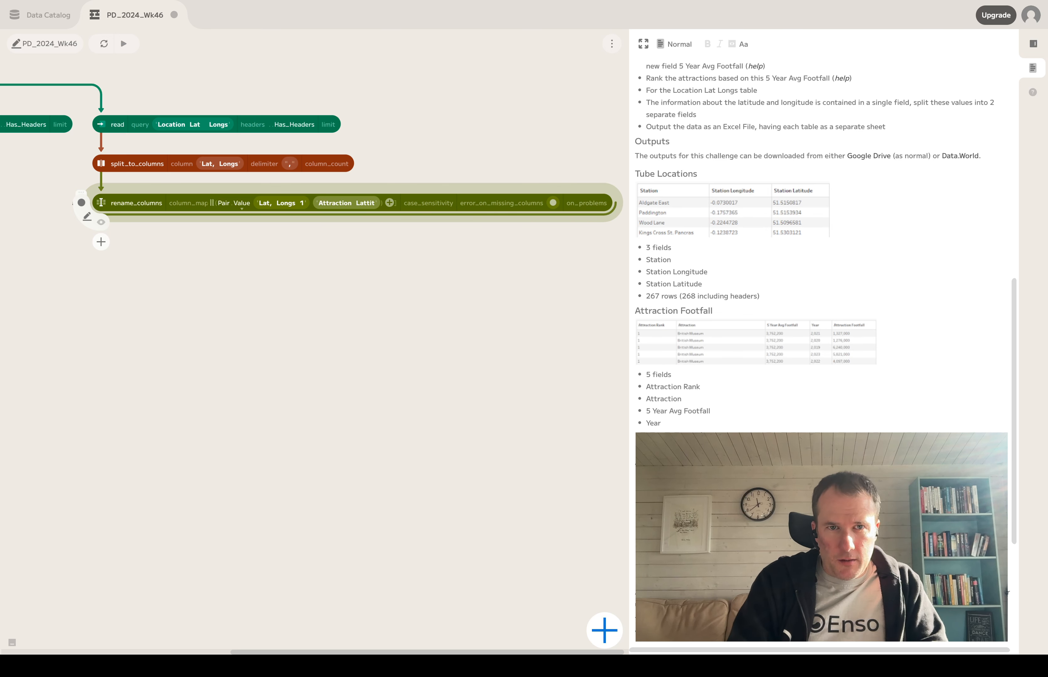
{"action": "key", "text": "BackSpace"}
{"action": "key", "text": "BackSpace"}
{"action": "key", "text": "BackSpace"}
{"action": "key", "text": "BackSpace"}
{"action": "key", "text": "BackSpace"}
{"action": "key", "text": "BackSpace"}
{"action": "key", "text": "BackSpace"}
{"action": "key", "text": "BackSpace"}
{"action": "type", "text": " Lattitude"}
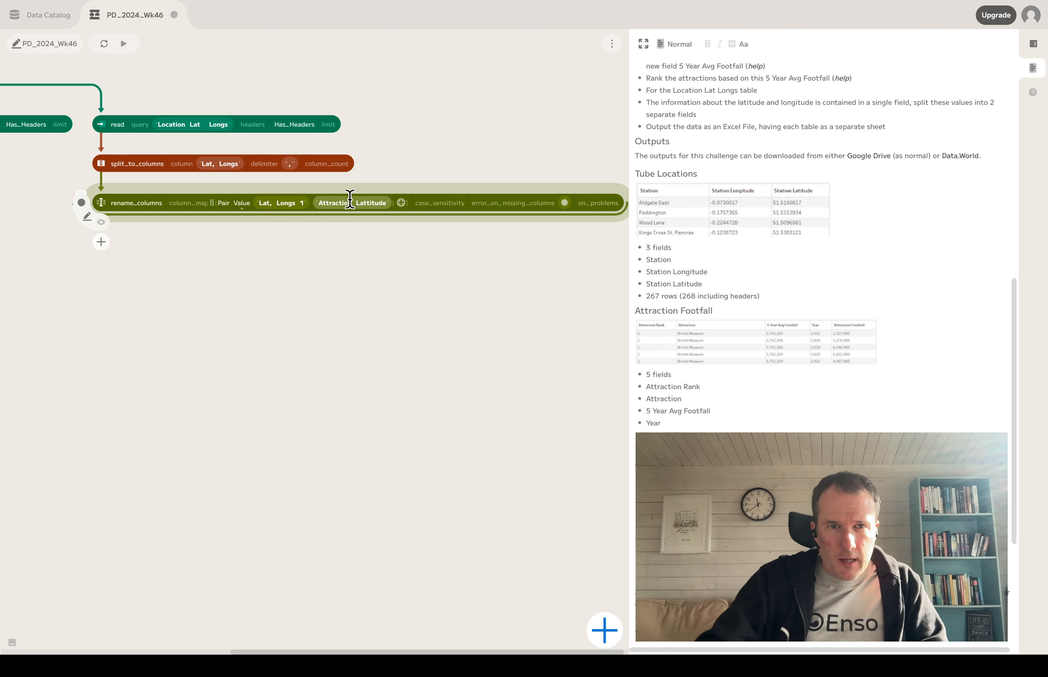
Add a second rename pair changing Lat, Longs 2 to "Attraction Longitude", and preview the renamed table
{"action": "left_click", "coordinate": [401, 203]}
{"action": "left_click", "coordinate": [472, 204]}
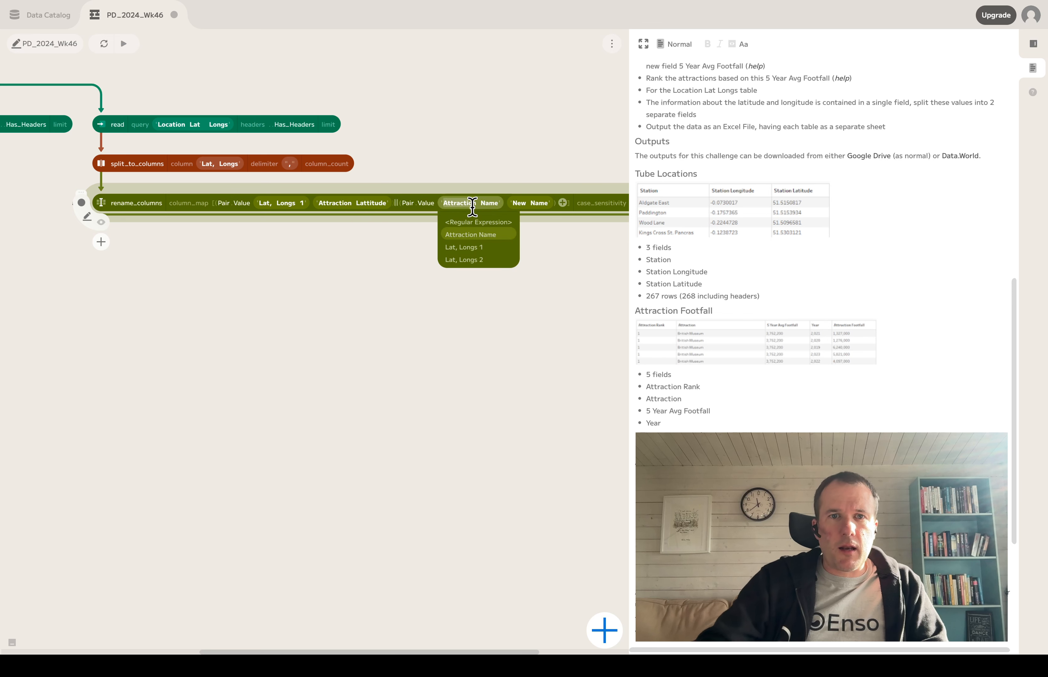
{"action": "left_click", "coordinate": [479, 260]}
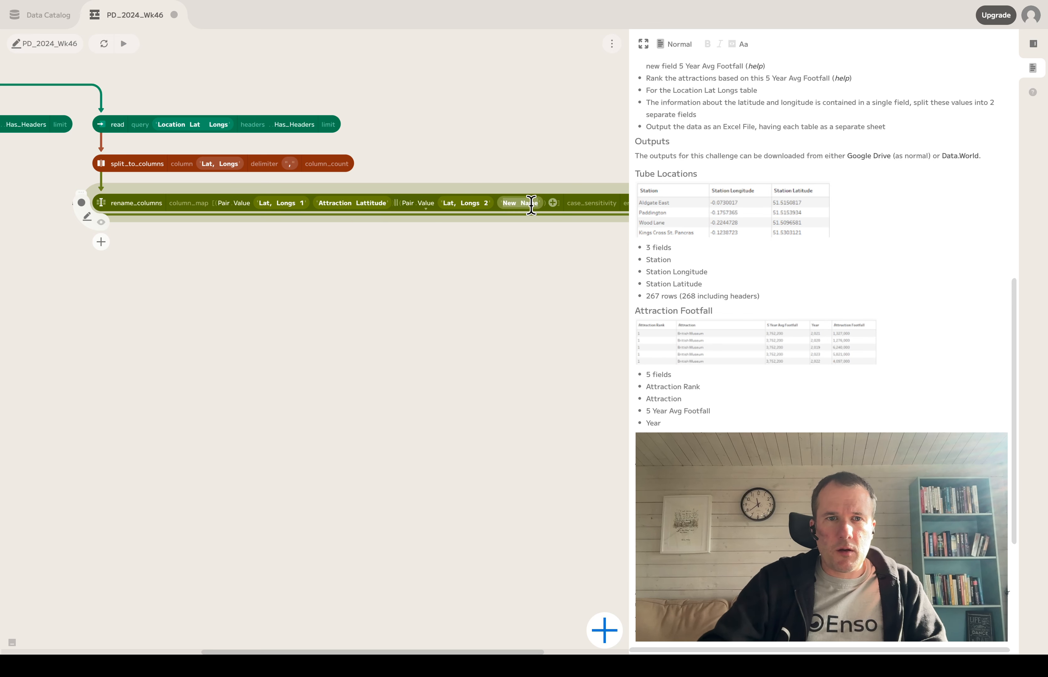
{"action": "left_click", "coordinate": [531, 204]}
{"action": "type", "text": "Attrac"}
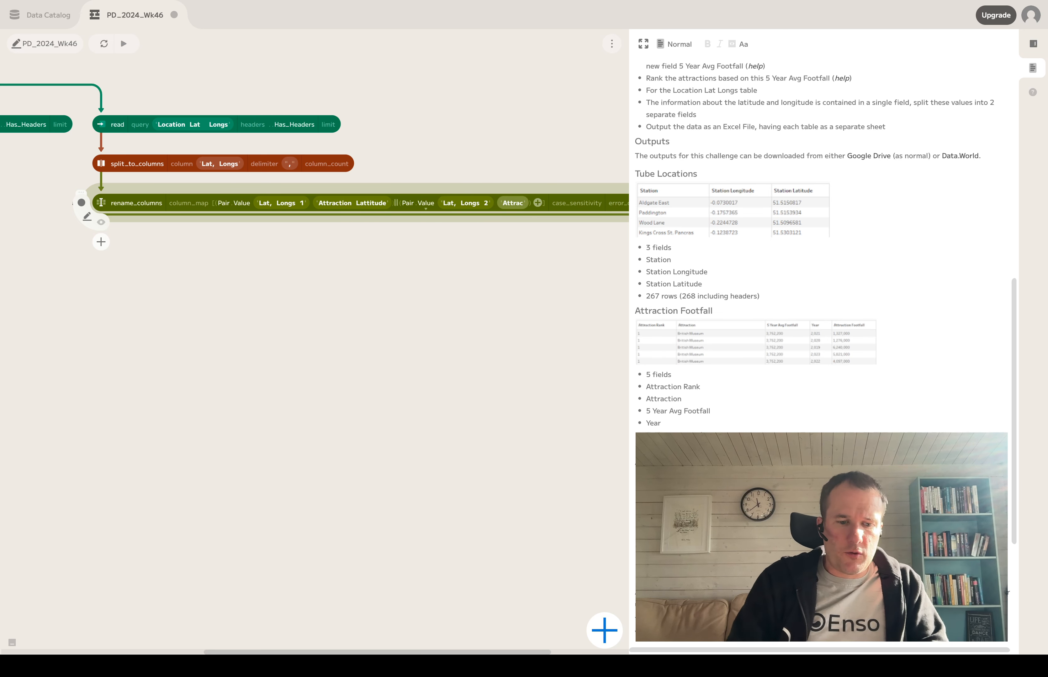
{"action": "type", "text": "tion Long"}
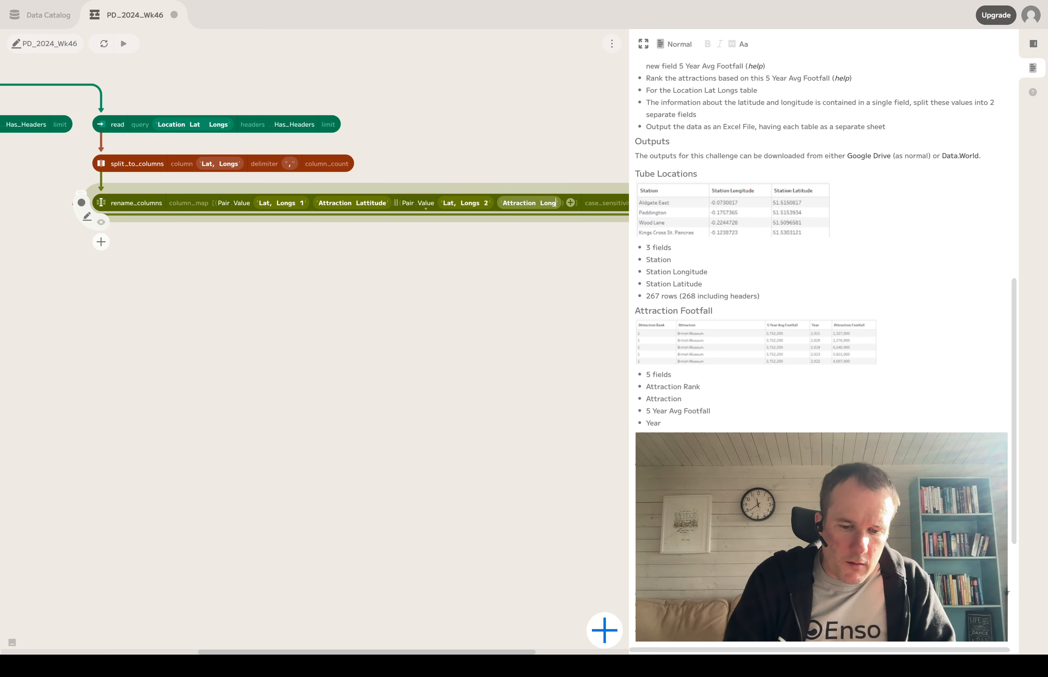
{"action": "type", "text": "it"}
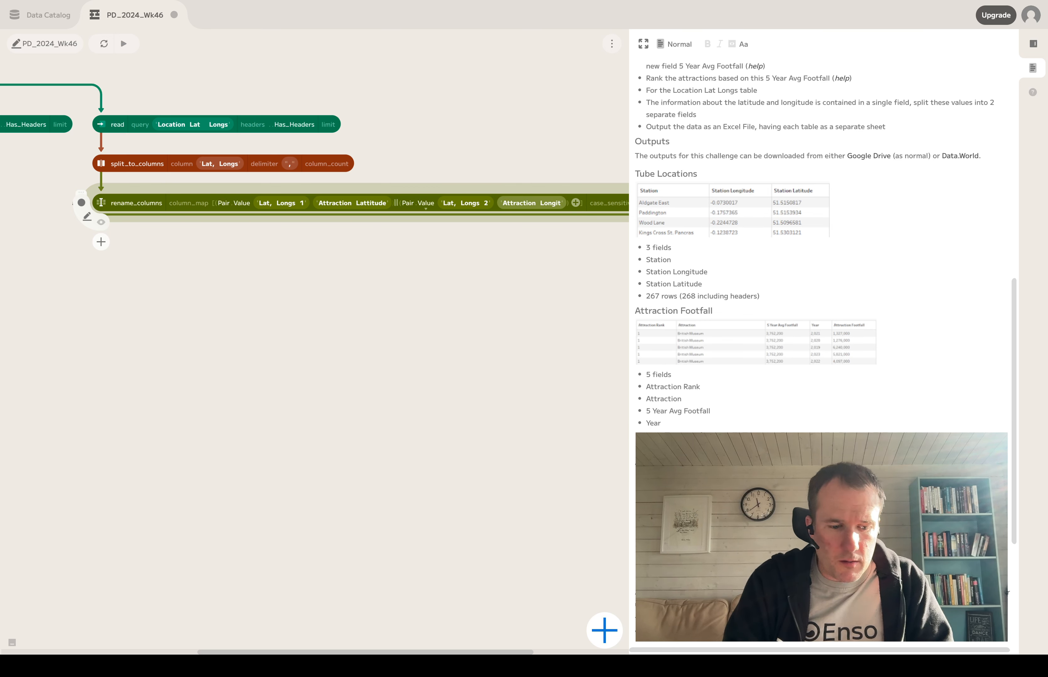
{"action": "type", "text": "ude"}
{"action": "left_click", "coordinate": [386, 299]}
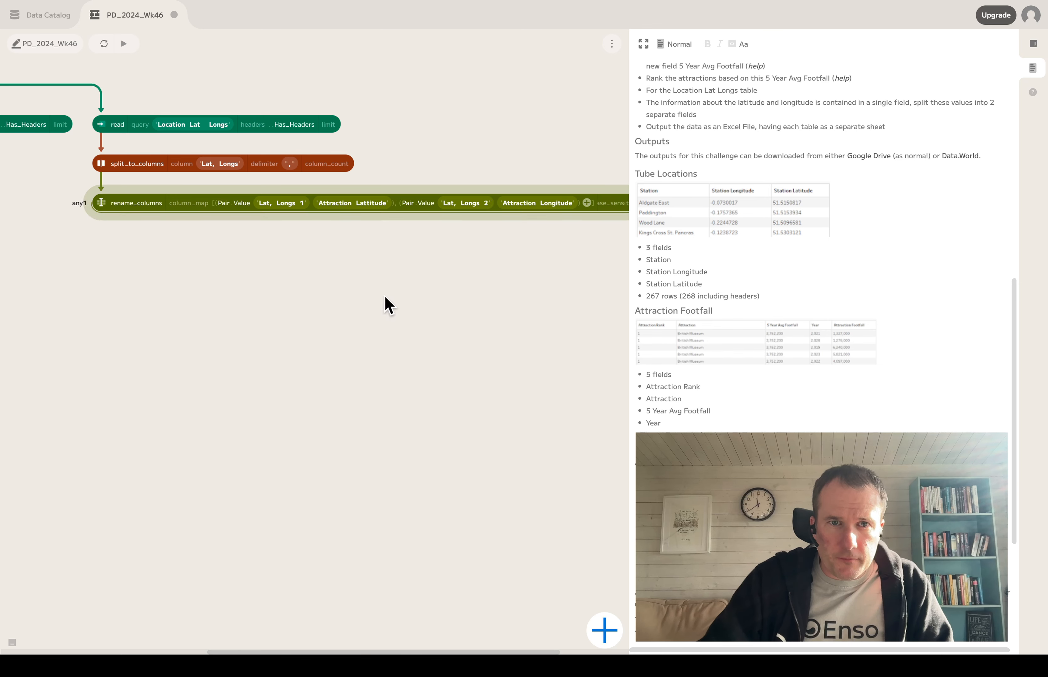
{"action": "left_click", "coordinate": [101, 222]}
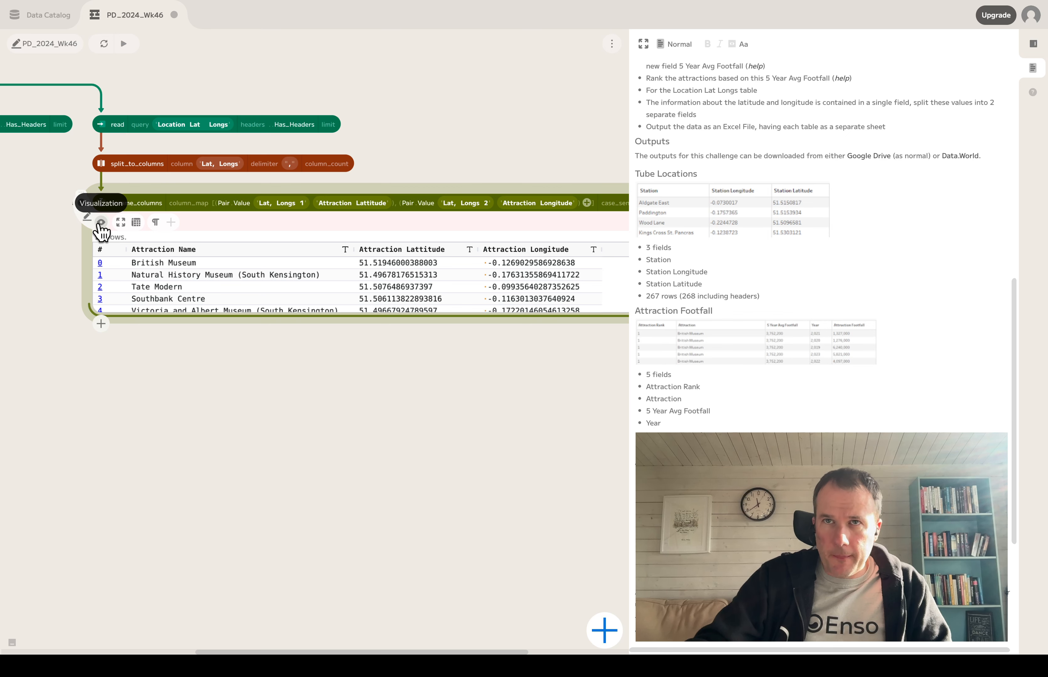
{"action": "left_click", "coordinate": [101, 222]}
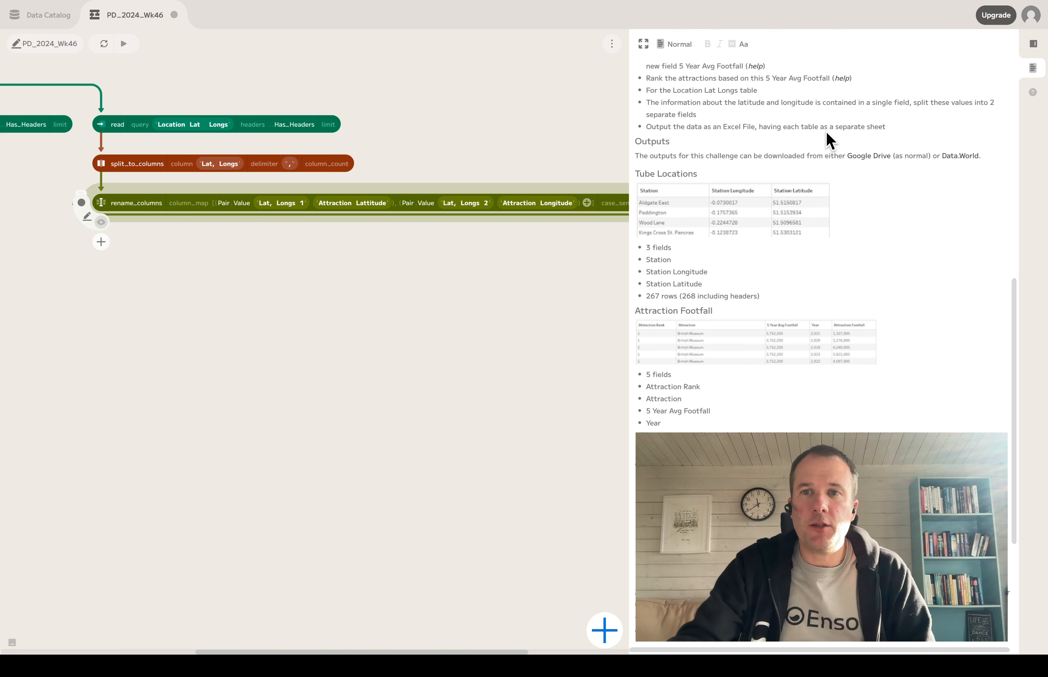
Collapse the split_to_columns and rename_columns components into a single component with the comment "Clean up Lat Longs"
{"action": "left_click_drag", "start_coordinate": [219, 346], "coordinate": [459, 359]}
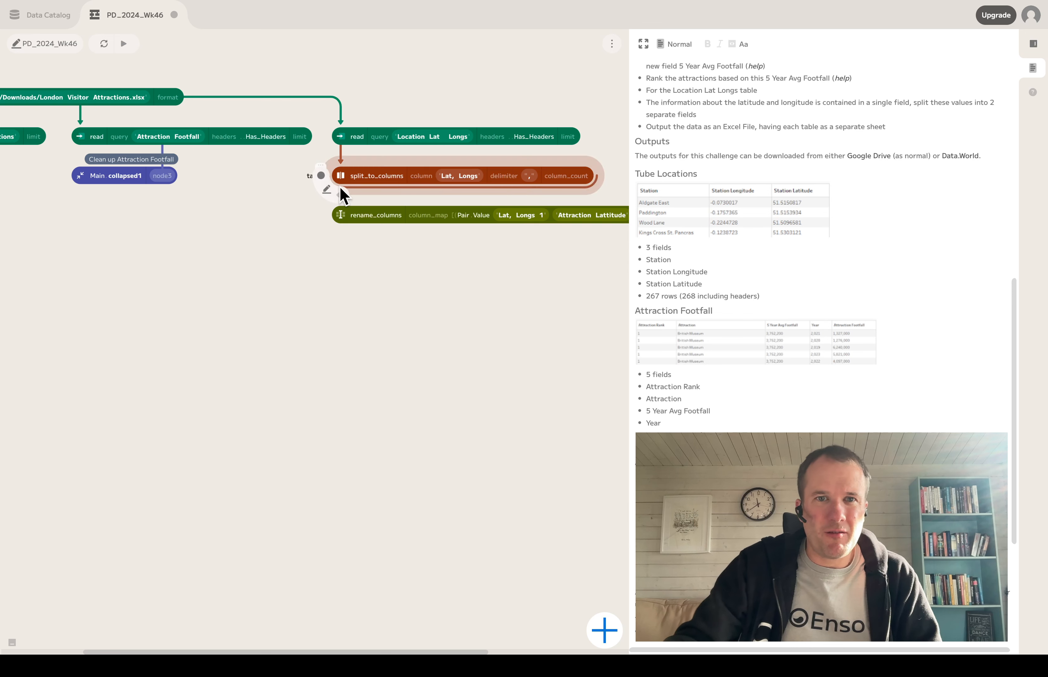
{"action": "left_click_drag", "start_coordinate": [316, 301], "coordinate": [371, 344]}
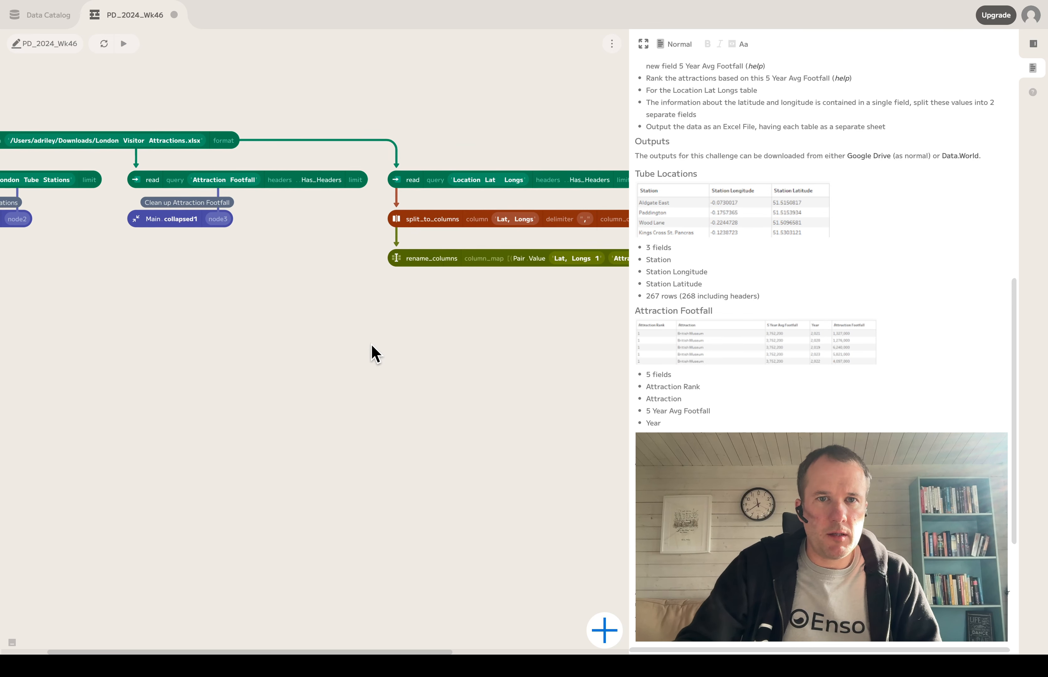
{"action": "left_click_drag", "start_coordinate": [527, 346], "coordinate": [374, 213]}
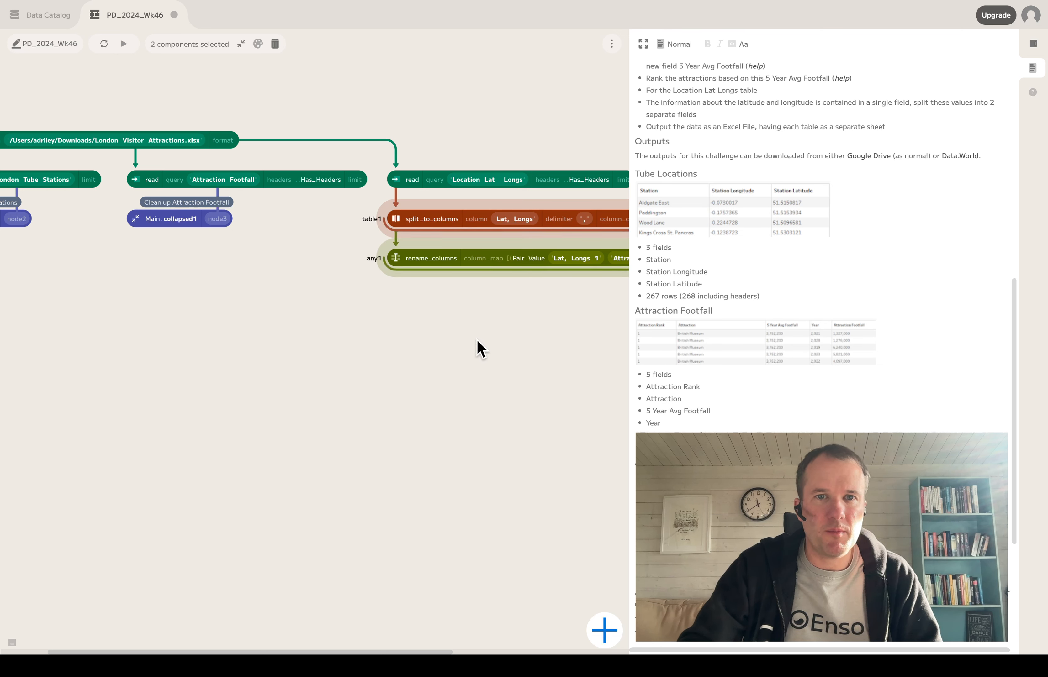
{"action": "left_click", "coordinate": [242, 44]}
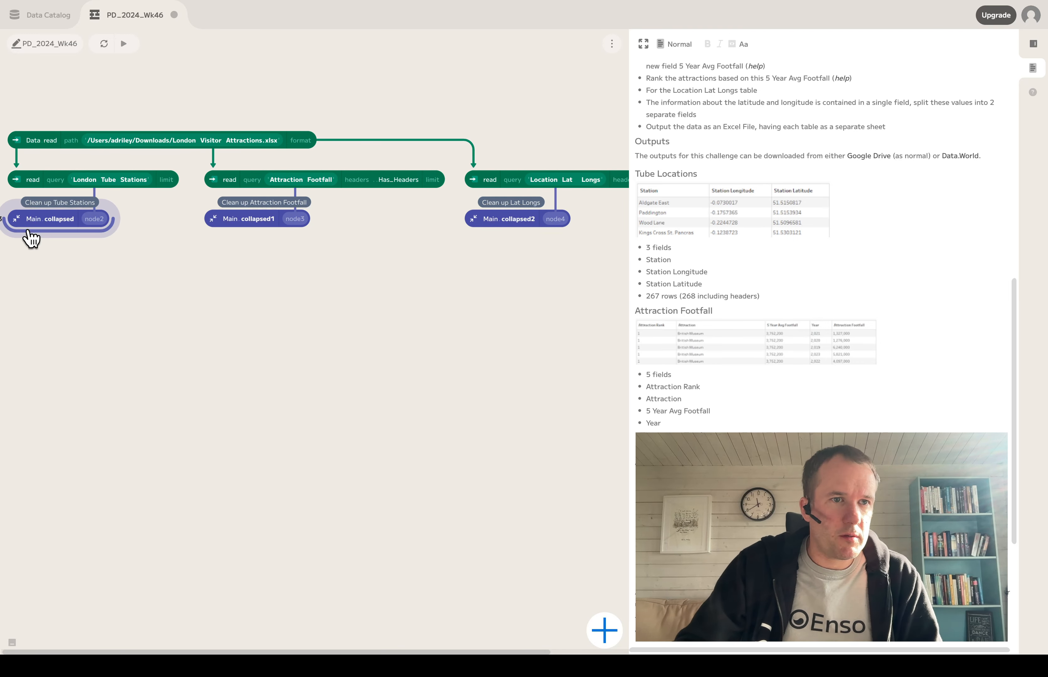
Add a write component below Clean up Tube Stations with Output.xlsx in the Downloads folder as its path, and lower it slightly
{"action": "left_click_drag", "start_coordinate": [29, 233], "coordinate": [21, 271]}
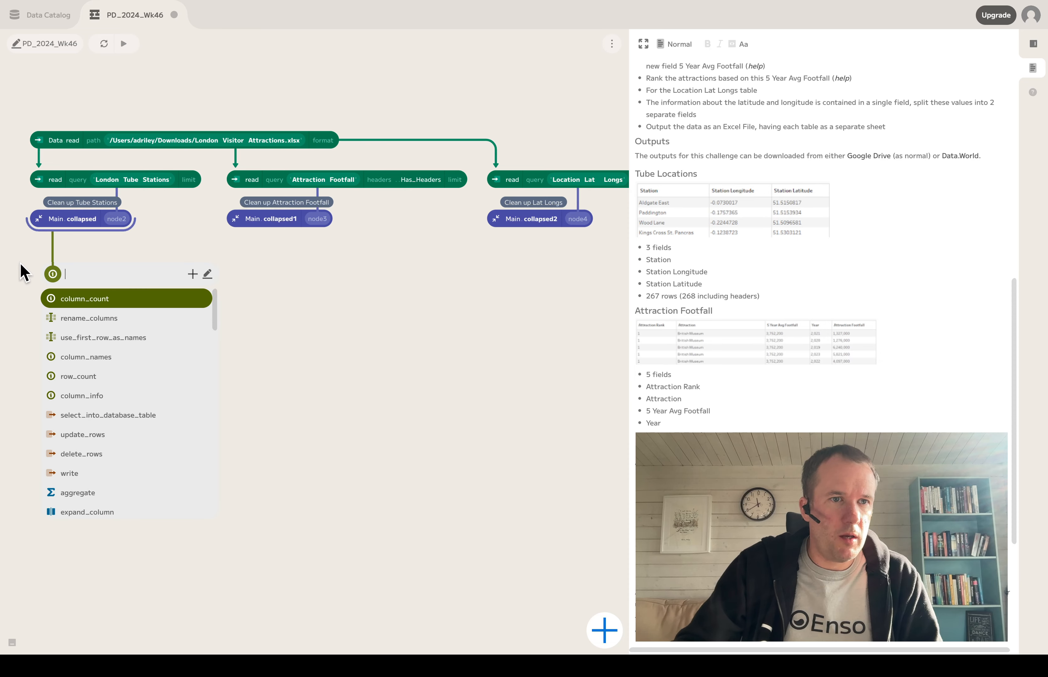
{"action": "type", "text": "wr"}
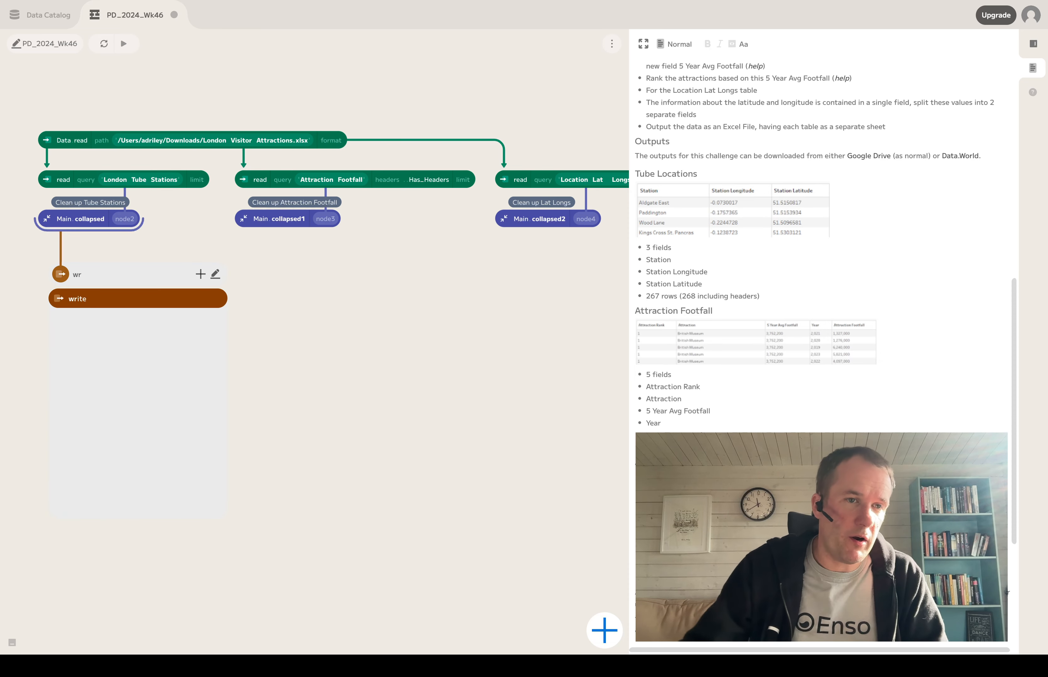
{"action": "left_click", "coordinate": [97, 303]}
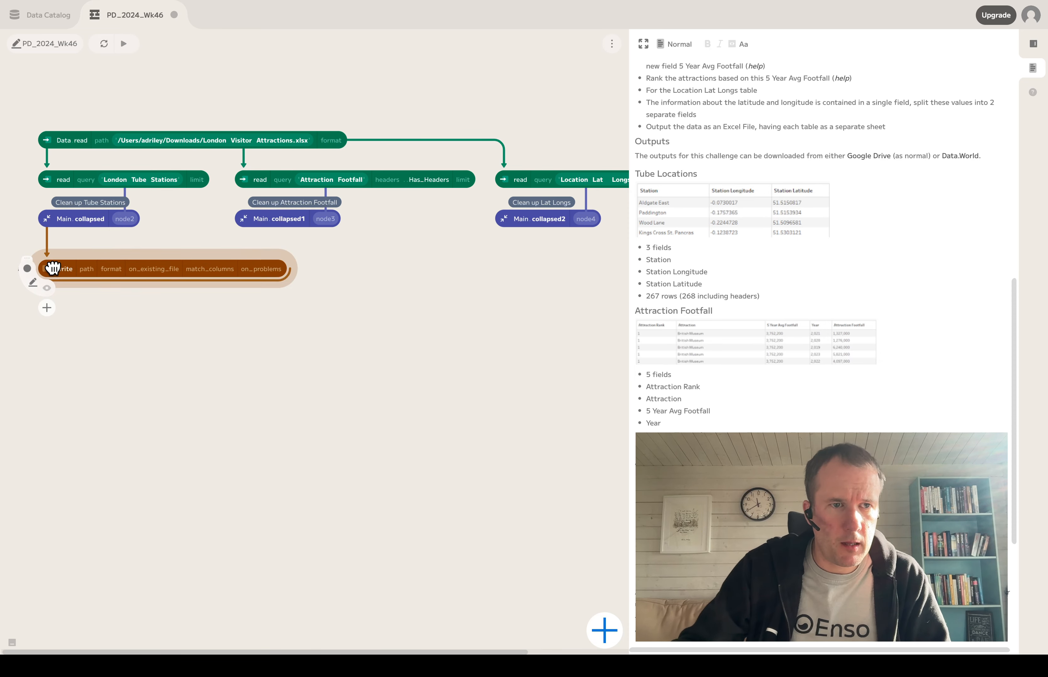
{"action": "left_click", "coordinate": [88, 273]}
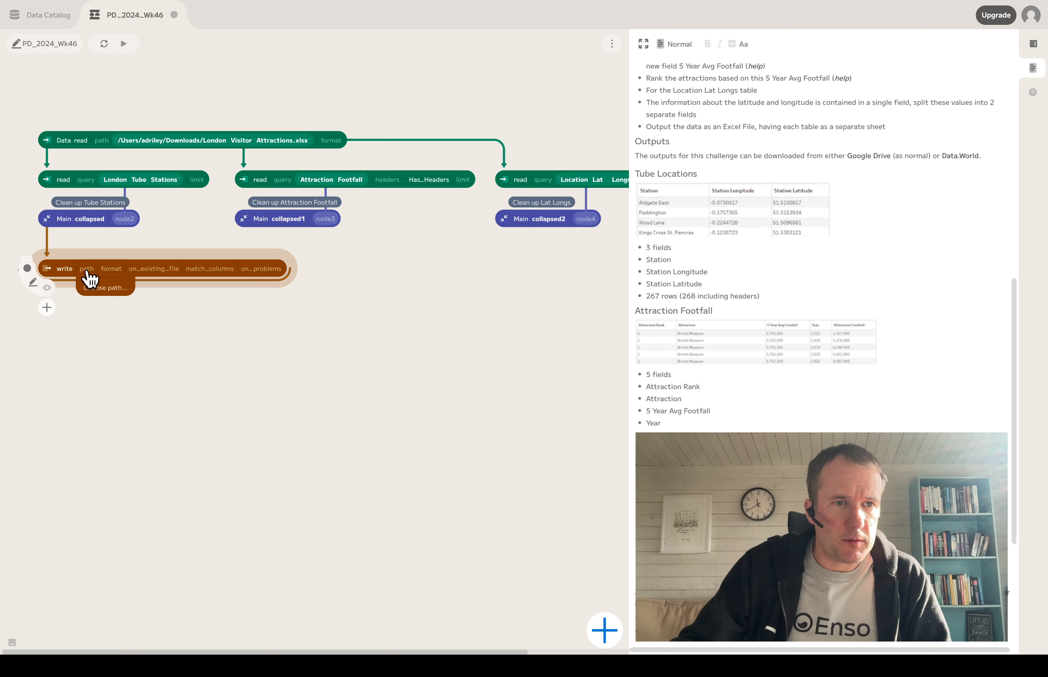
{"action": "left_click", "coordinate": [97, 288]}
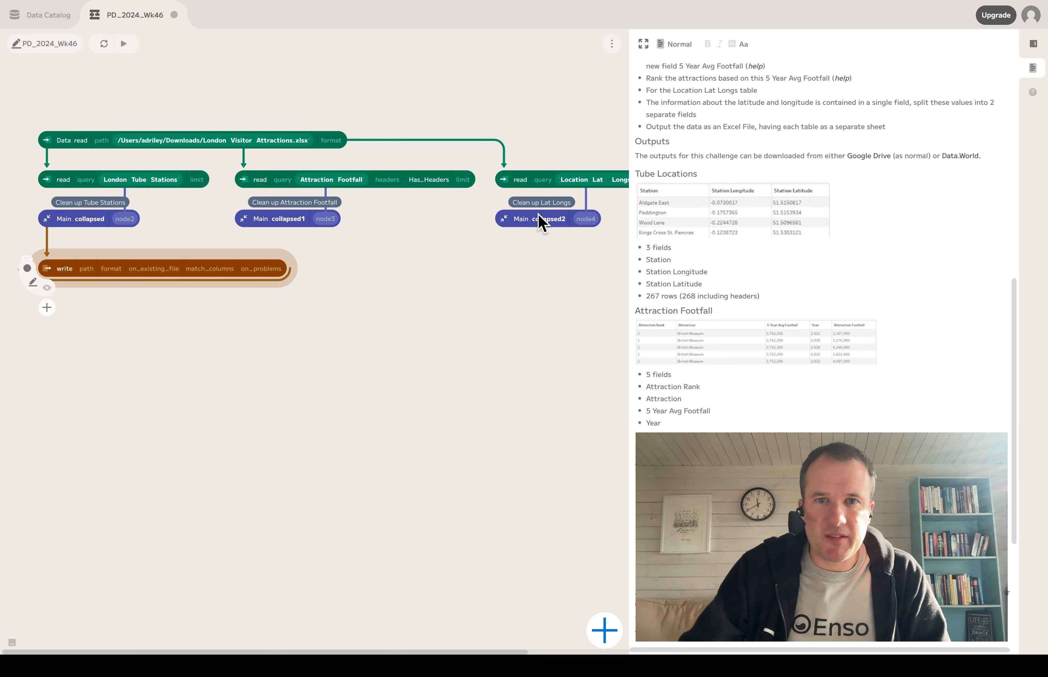
{"action": "left_click", "coordinate": [619, 233]}
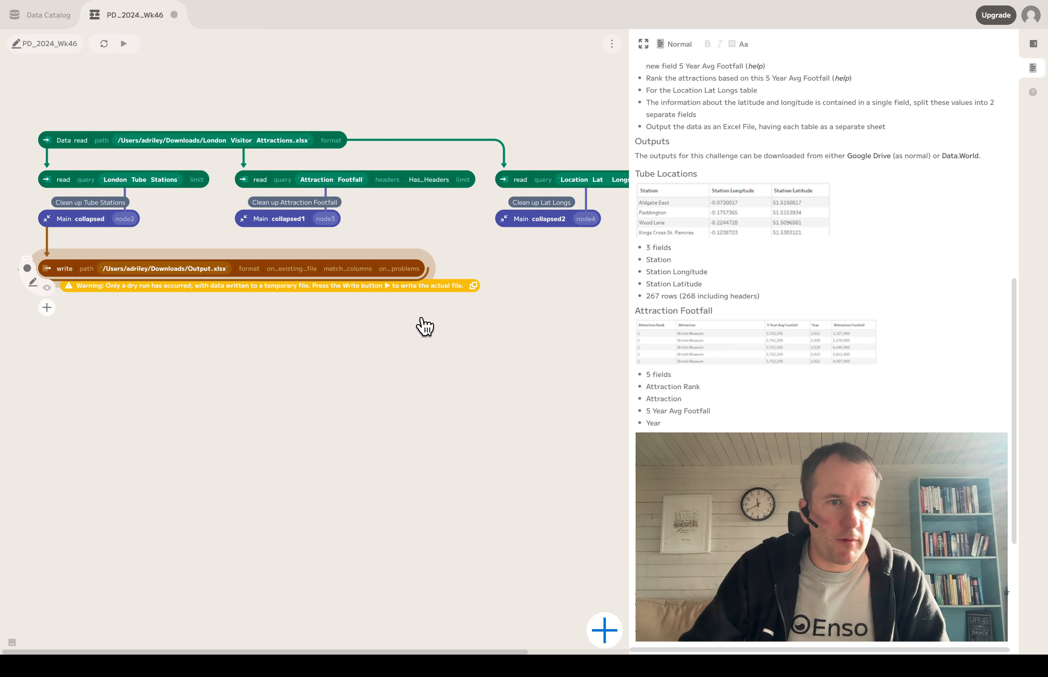
{"action": "mouse_move", "coordinate": [230, 255]}
{"action": "left_mouse_down"}
{"action": "mouse_move", "coordinate": [233, 280]}
{"action": "mouse_move", "coordinate": [232, 269]}
{"action": "left_mouse_up"}
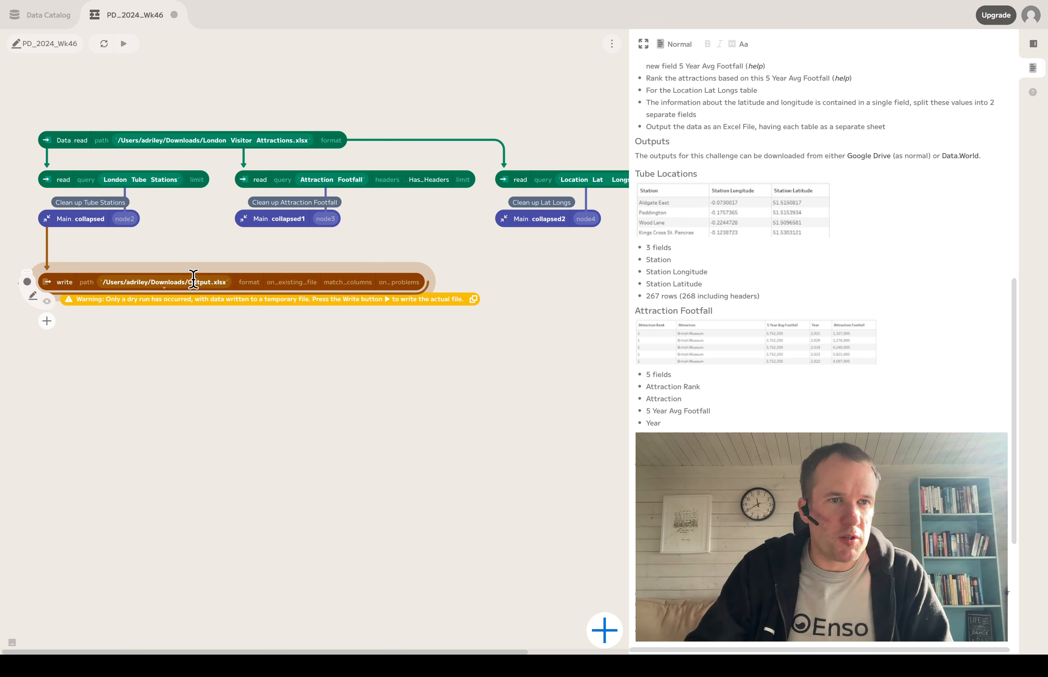
Set the write component's format to Excel Sheet with the sheet name "Tube Locations"
{"action": "left_click", "coordinate": [249, 284]}
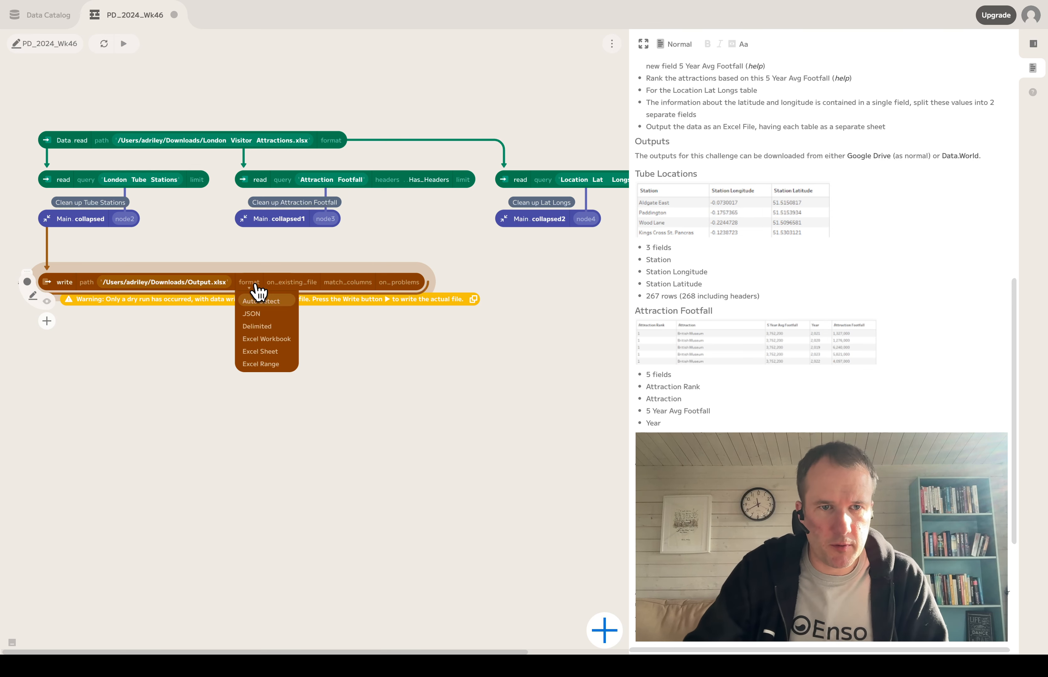
{"action": "left_click", "coordinate": [263, 352]}
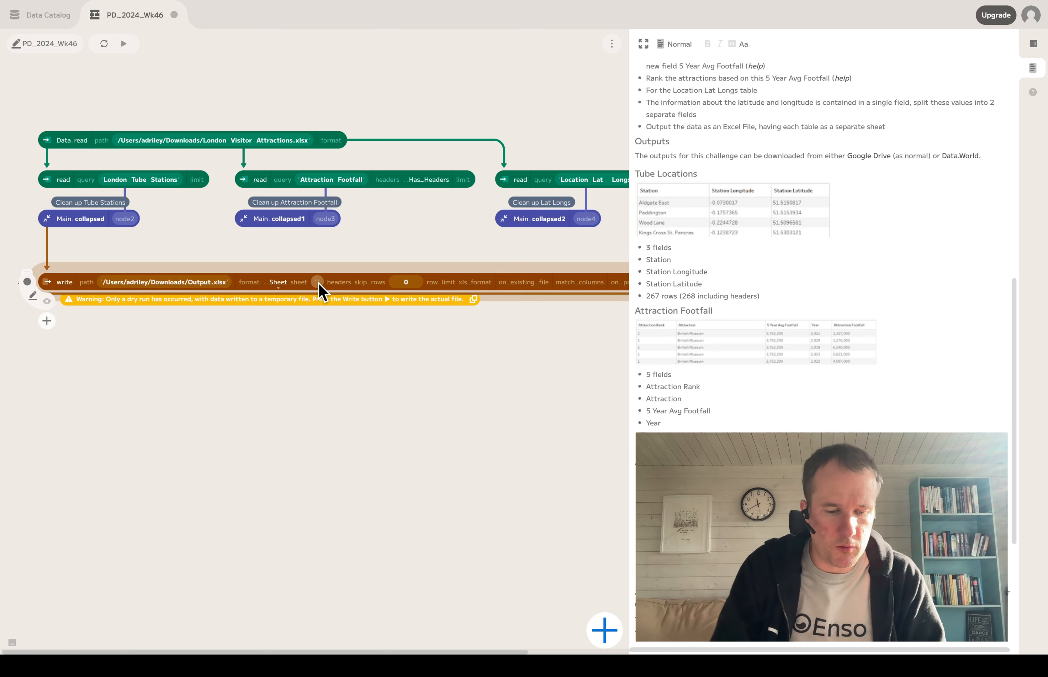
{"action": "type", "text": "Tube Locations"}
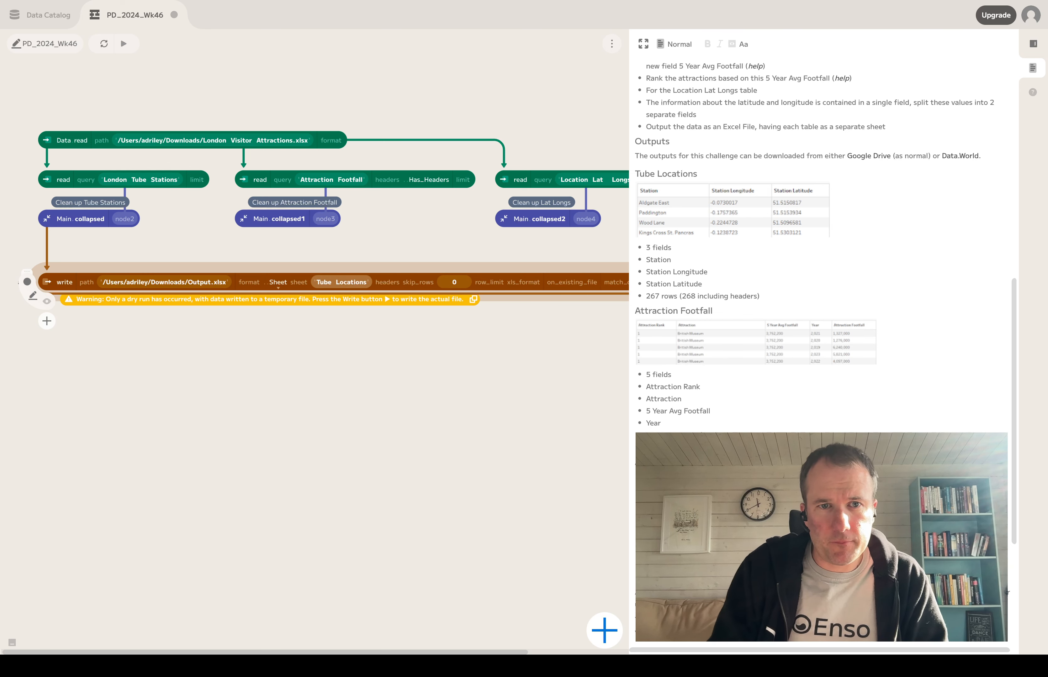
{"action": "key", "text": "Return"}
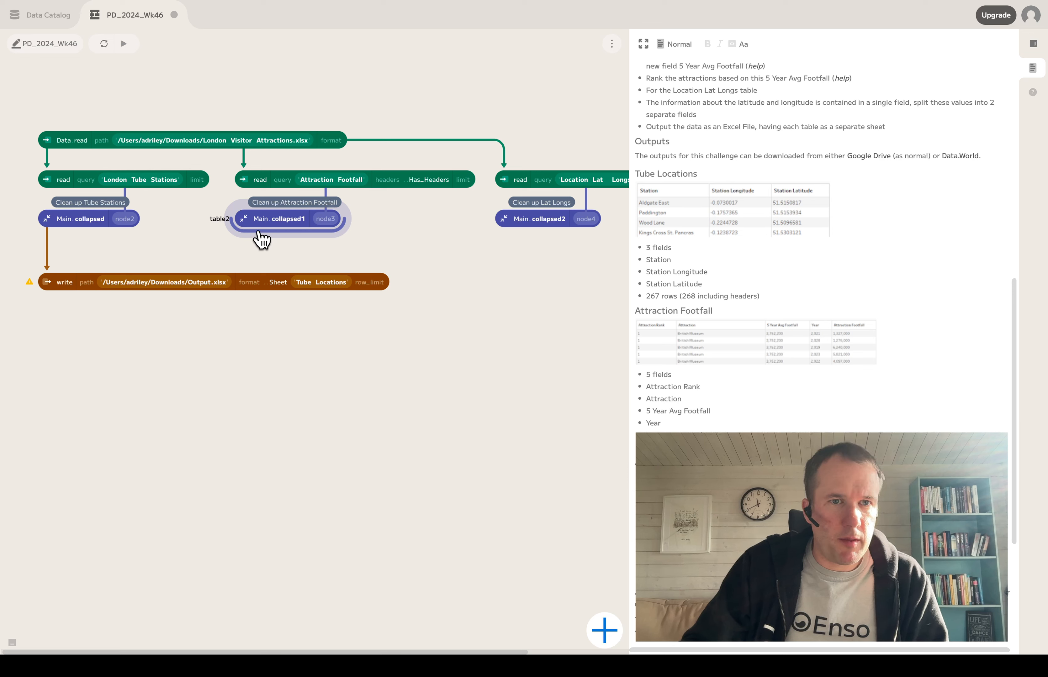
Duplicate the Tube Locations write component, place the copy below it, and feed it from Clean up Attraction Footfall
{"action": "left_click_drag", "start_coordinate": [253, 241], "coordinate": [249, 336]}
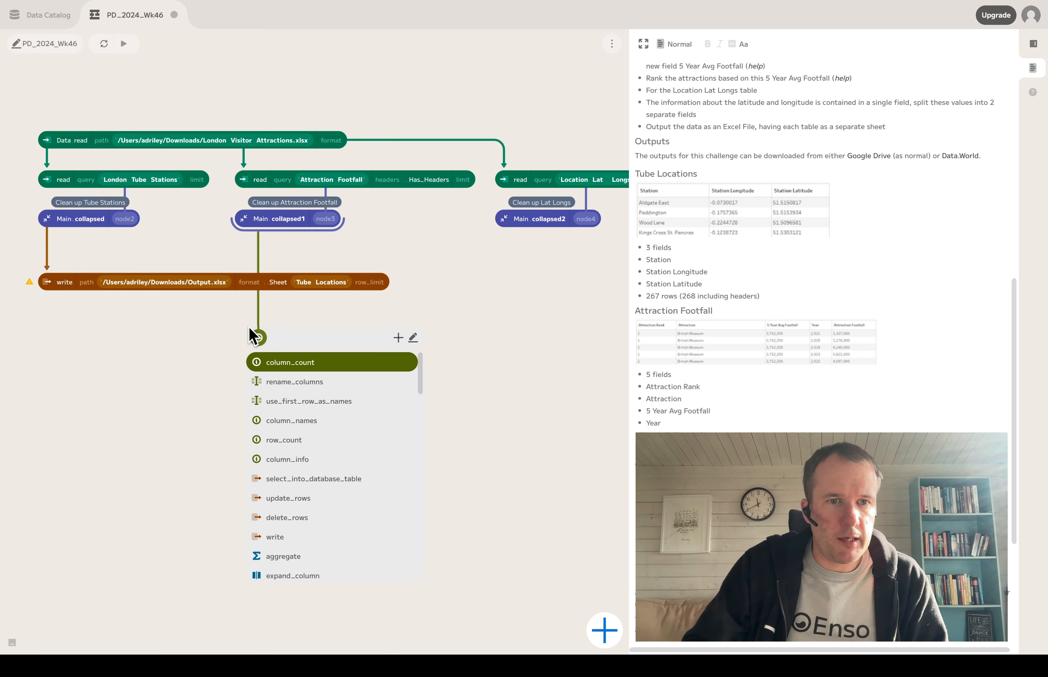
{"action": "left_click", "coordinate": [345, 309]}
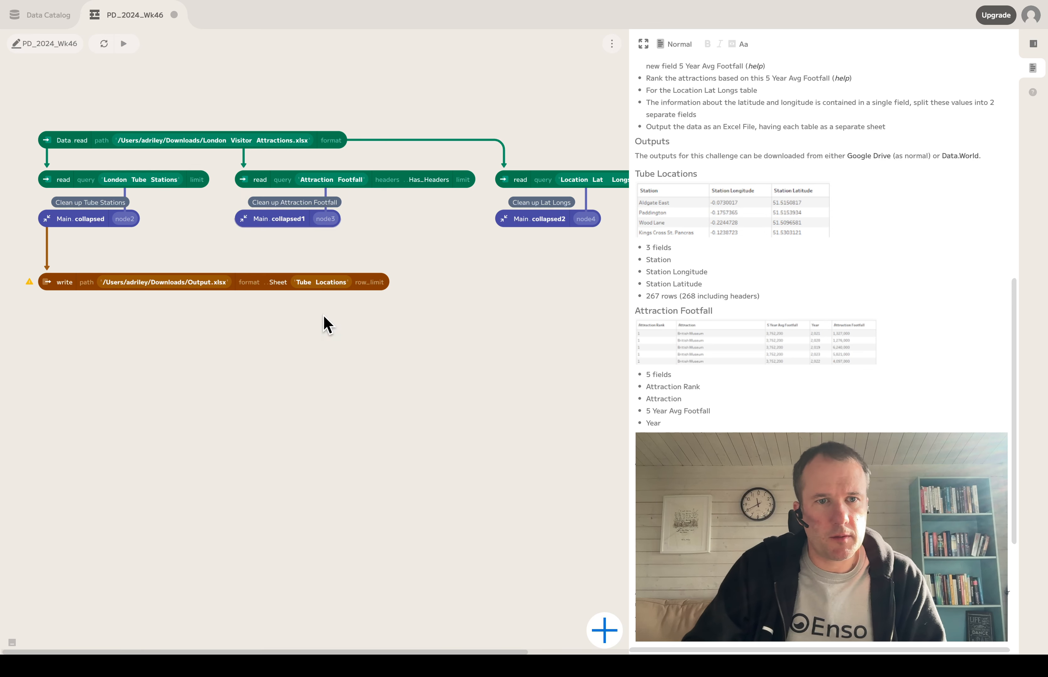
{"action": "left_click", "coordinate": [45, 280]}
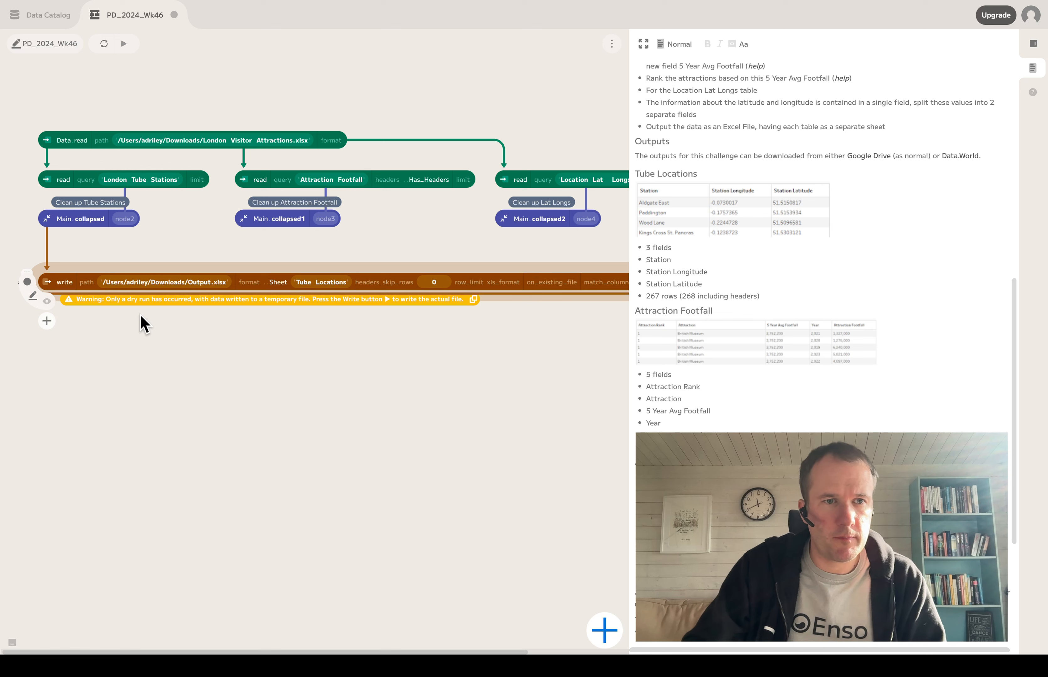
{"action": "key", "text": "super+c"}
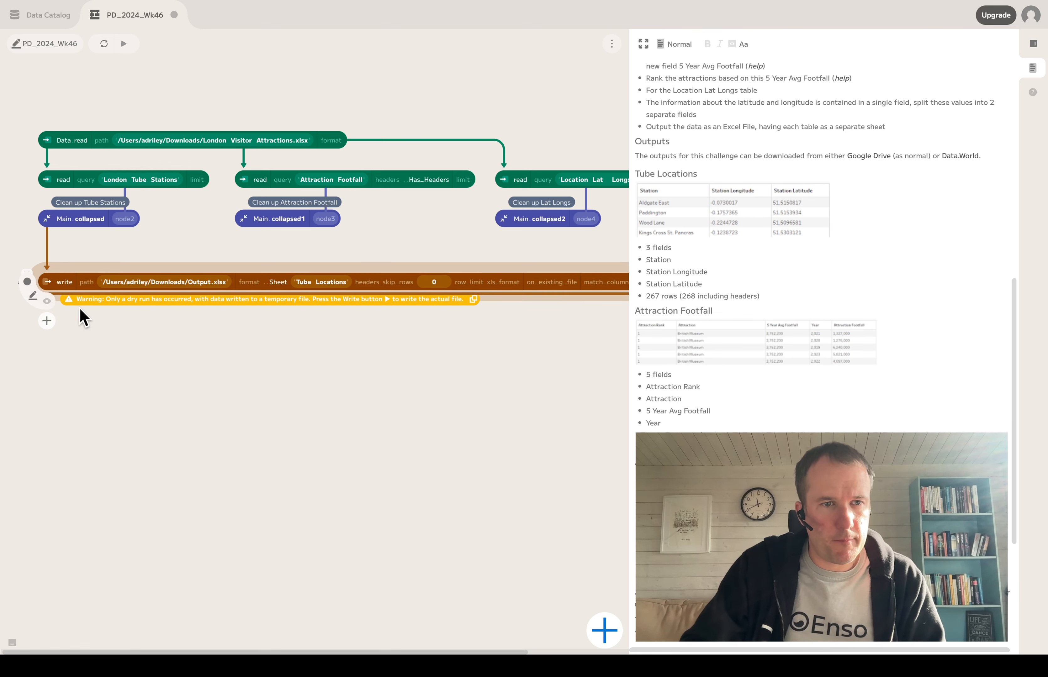
{"action": "key", "text": "super+v"}
{"action": "left_click_drag", "start_coordinate": [170, 337], "coordinate": [294, 329]}
{"action": "left_click", "coordinate": [246, 351]}
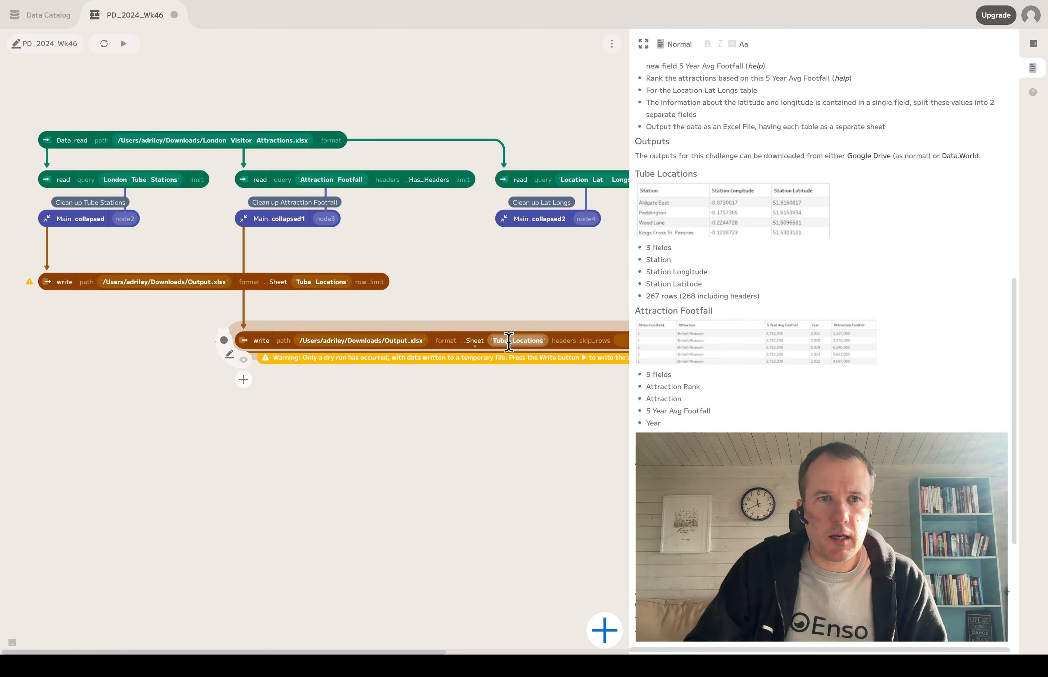
Set the copied write component's sheet name to "Attraction Footfall" and lower the component slightly
{"action": "type", "text": "Att"}
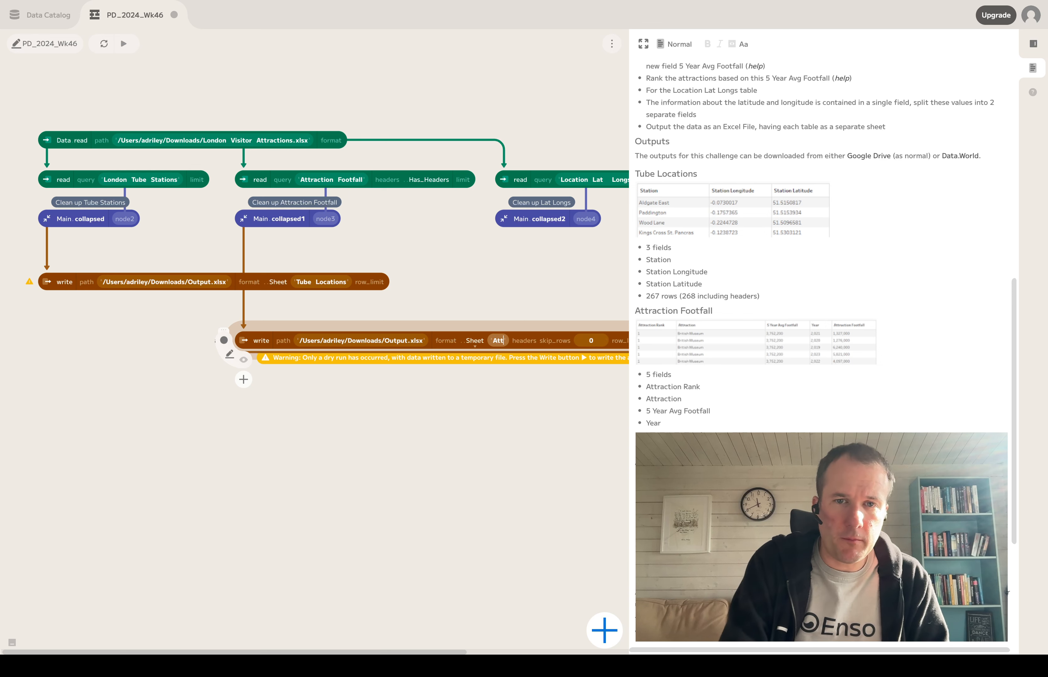
{"action": "type", "text": "ractio"}
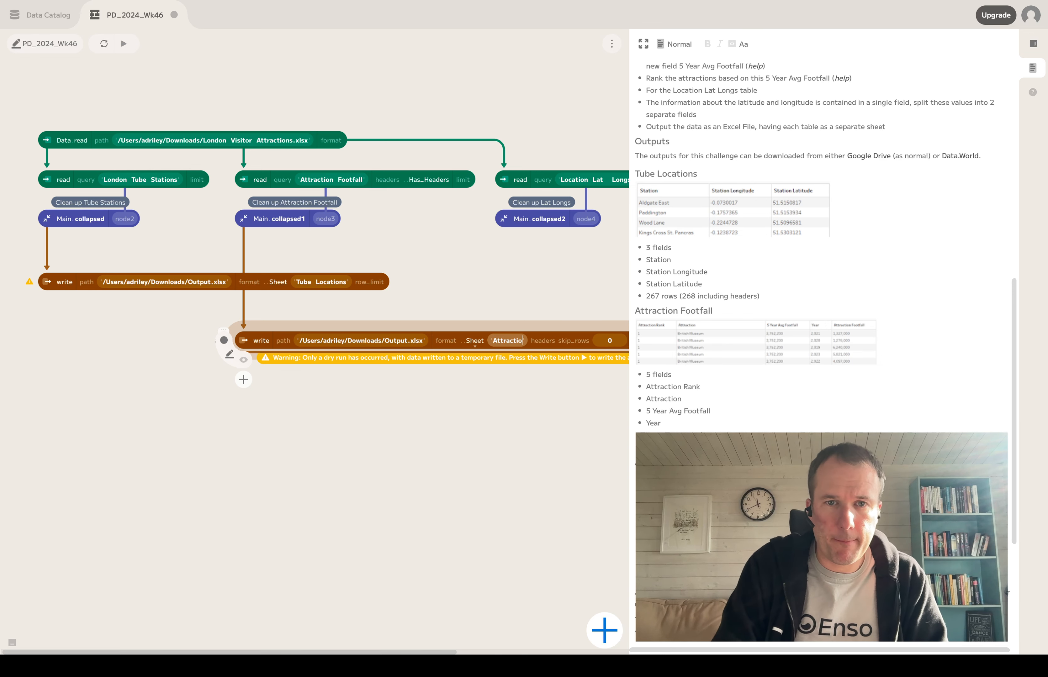
{"action": "type", "text": "n Foot"}
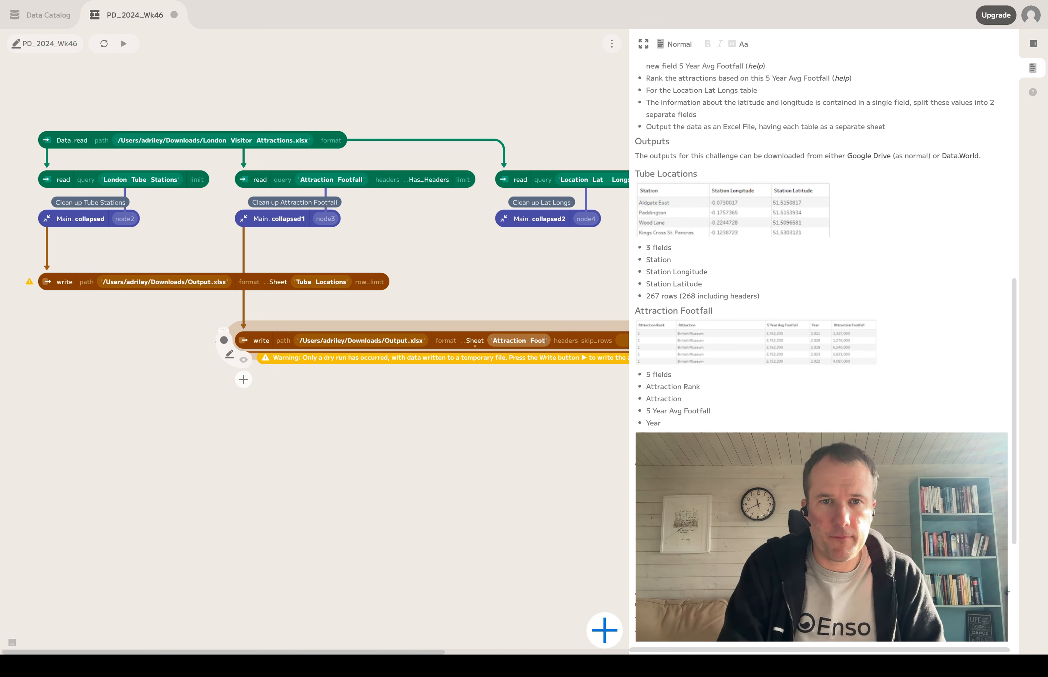
{"action": "type", "text": "fall"}
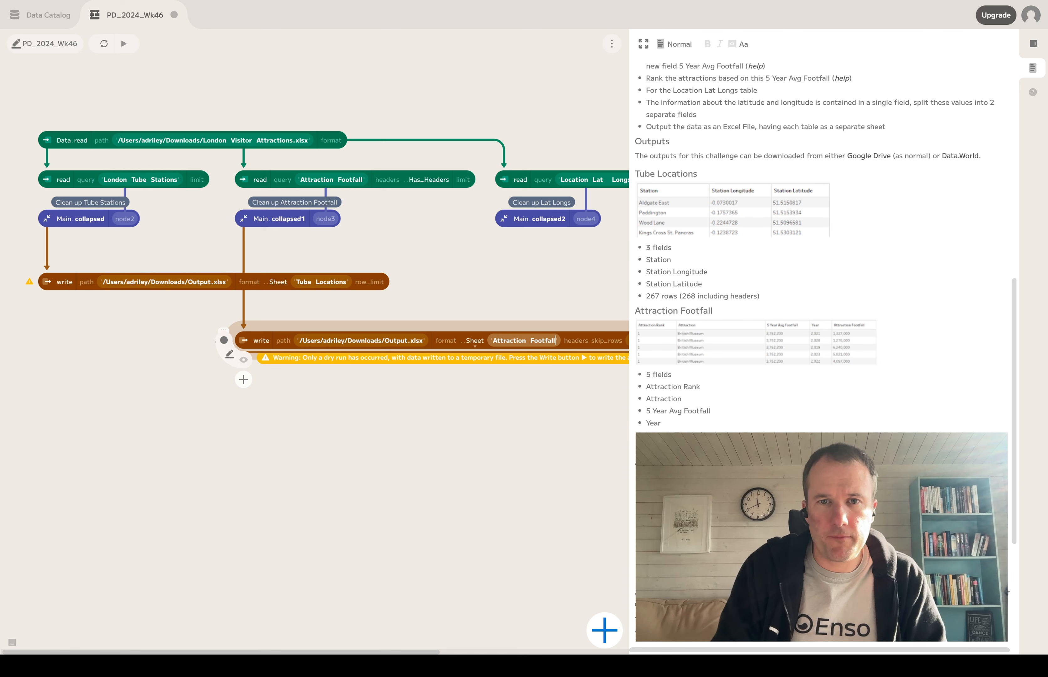
{"action": "left_click", "coordinate": [412, 436]}
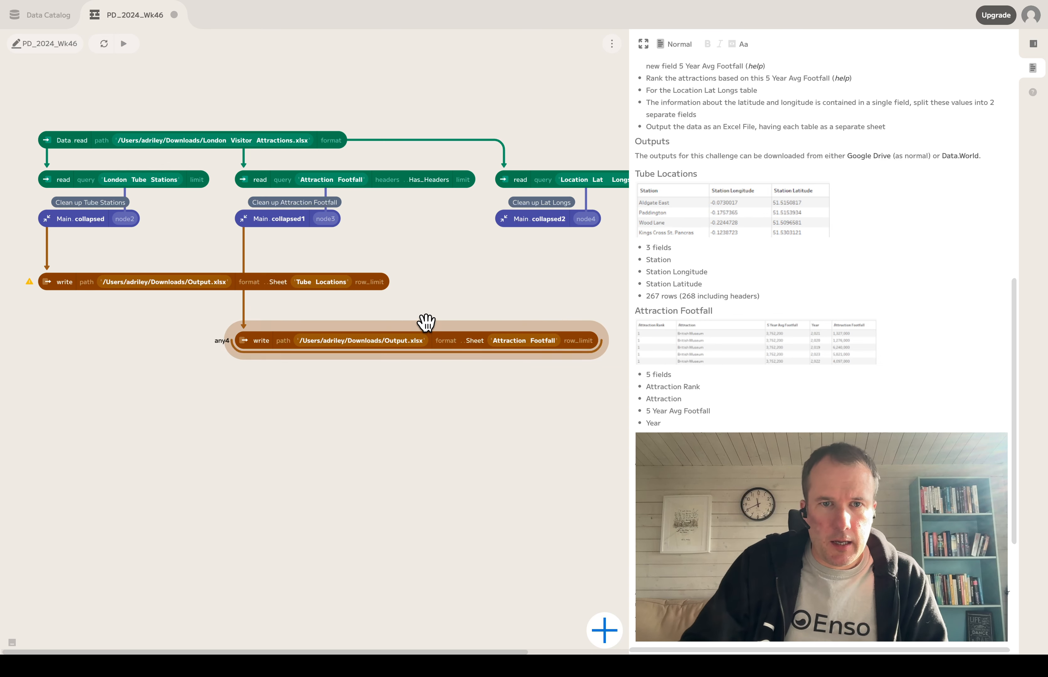
{"action": "left_click_drag", "start_coordinate": [428, 326], "coordinate": [431, 335]}
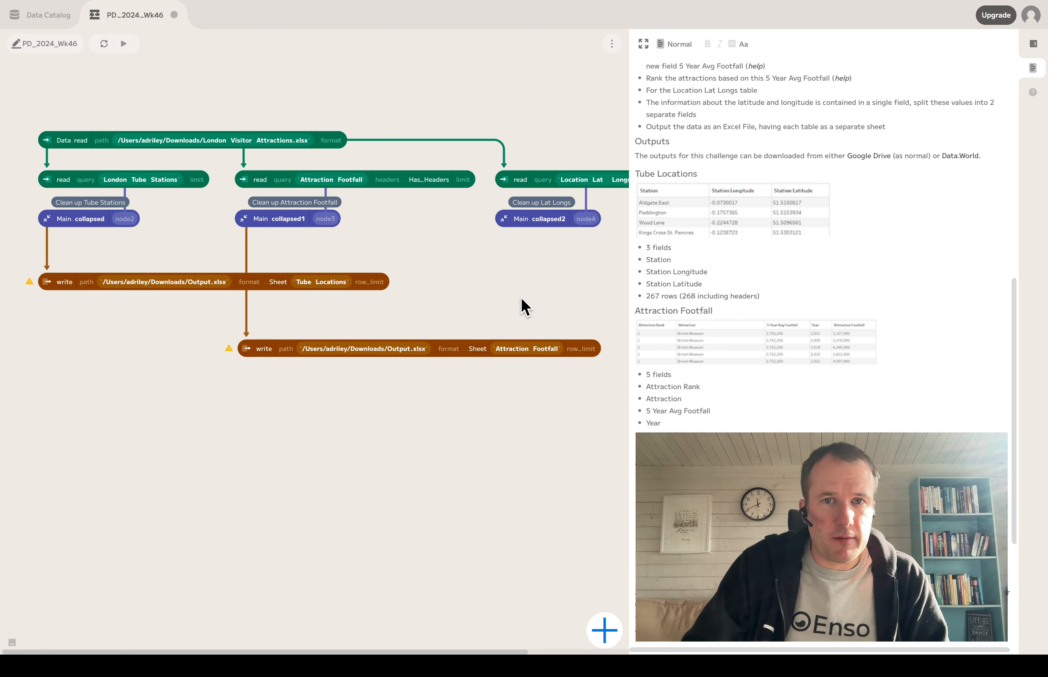
Preview the file path returned by the Tube Locations write component, and close the preview
{"action": "scroll", "coordinate": [519, 286], "scroll_direction": "down", "scroll_amount": 2}
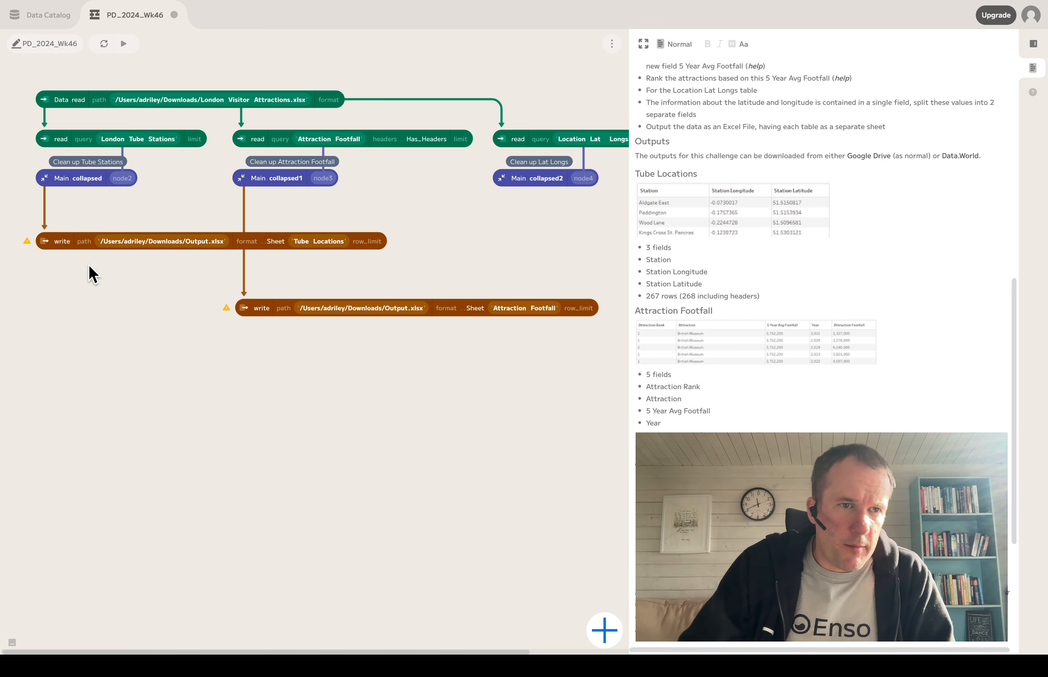
{"action": "mouse_move", "coordinate": [52, 240]}
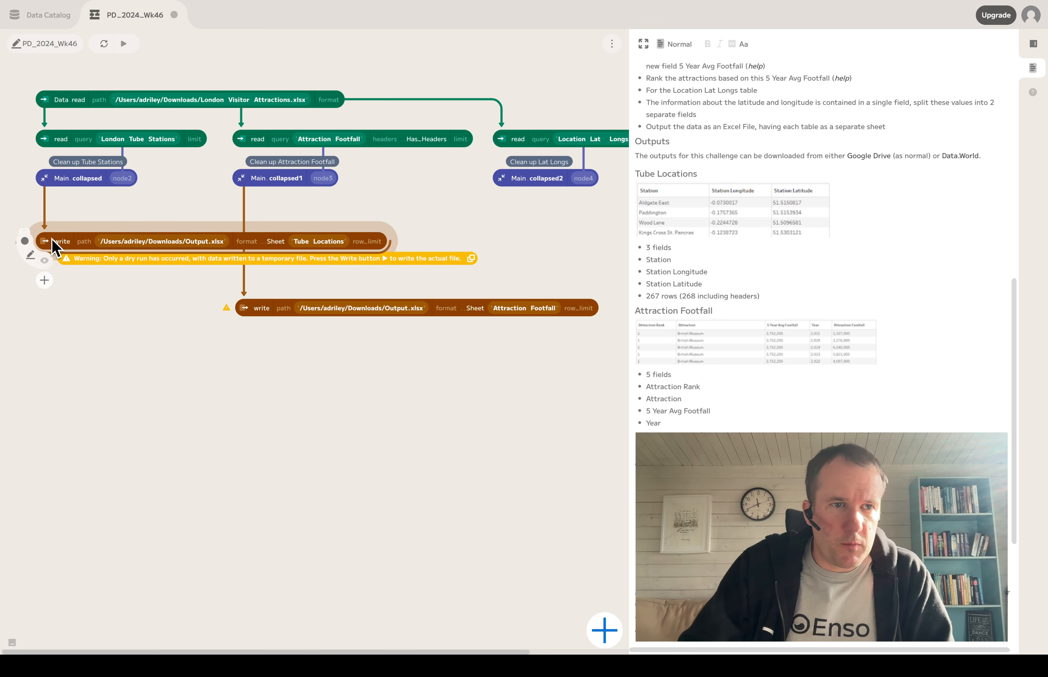
{"action": "left_click", "coordinate": [45, 261]}
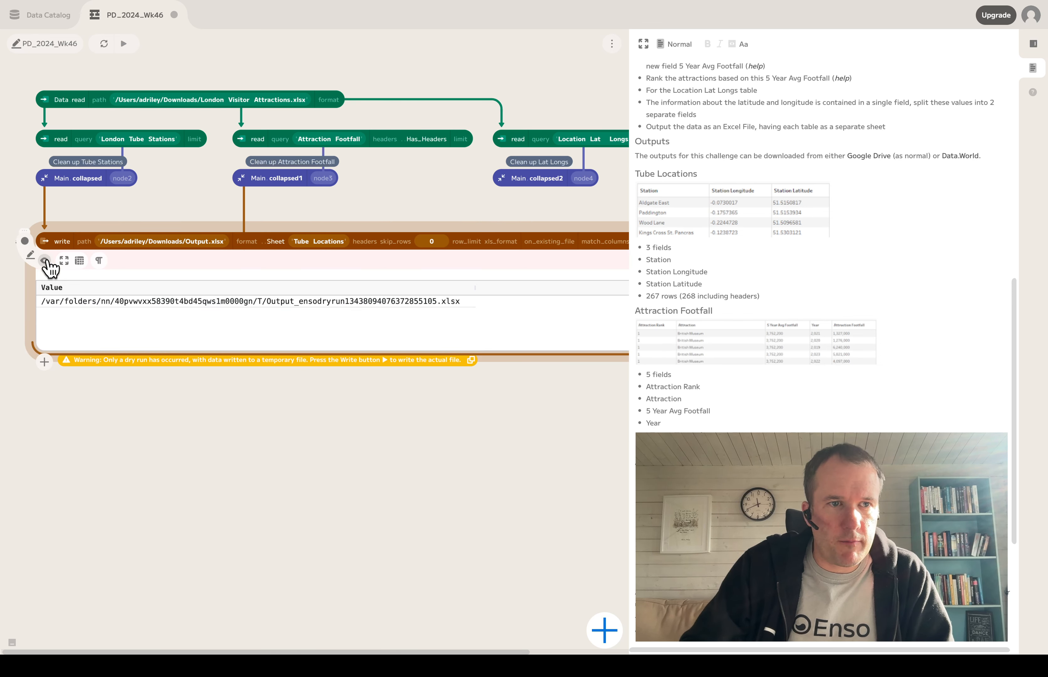
{"action": "left_click", "coordinate": [45, 261]}
{"action": "left_click", "coordinate": [45, 262]}
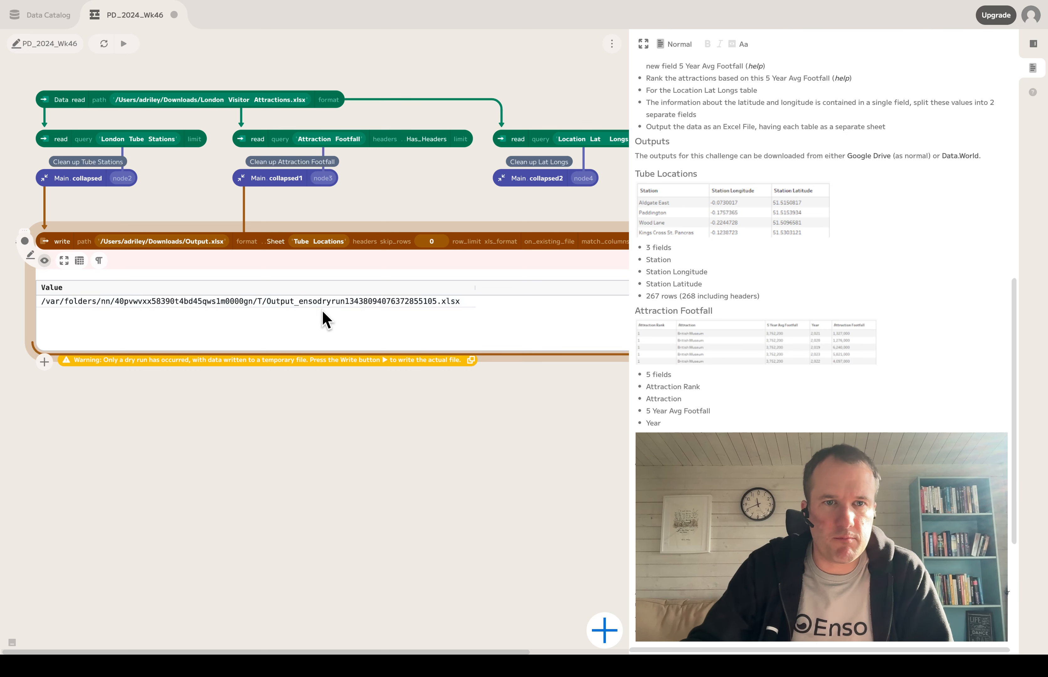
{"action": "left_click", "coordinate": [44, 260]}
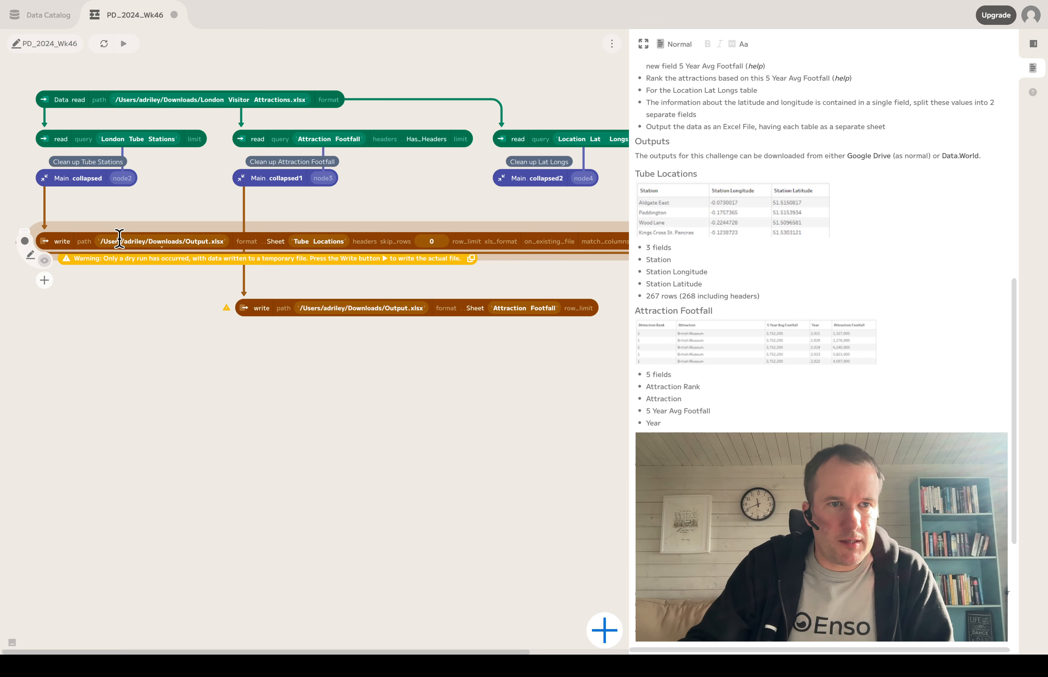
Connect the Tube Locations write component's output to the path of the Attraction Footfall write component, and nudge the latter slightly
{"action": "left_click", "coordinate": [187, 242]}
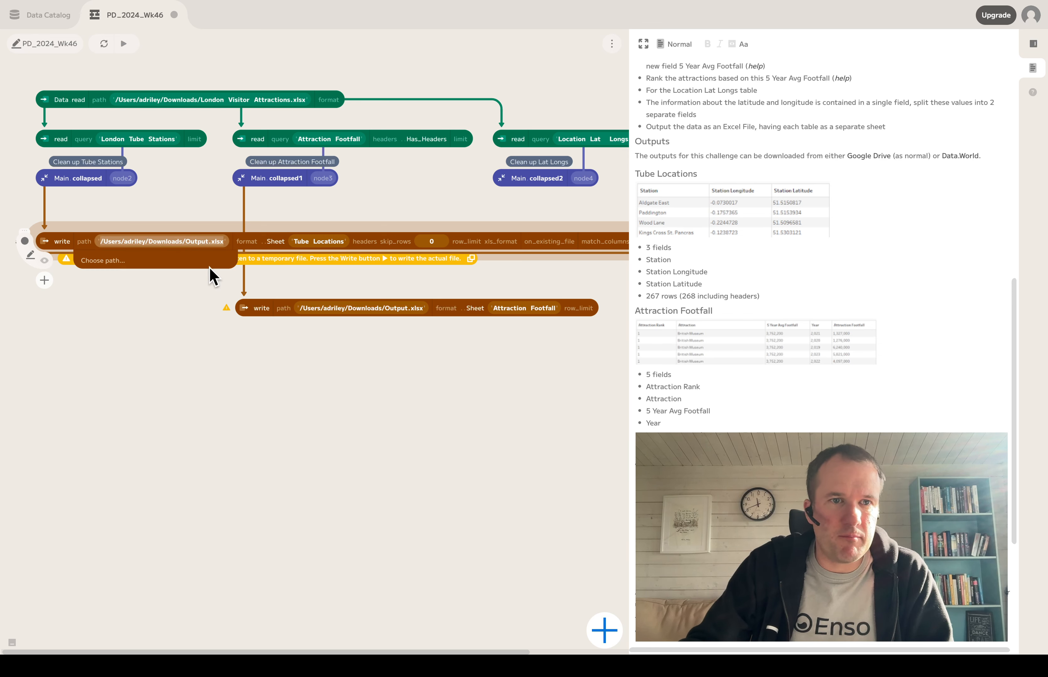
{"action": "left_click", "coordinate": [193, 335]}
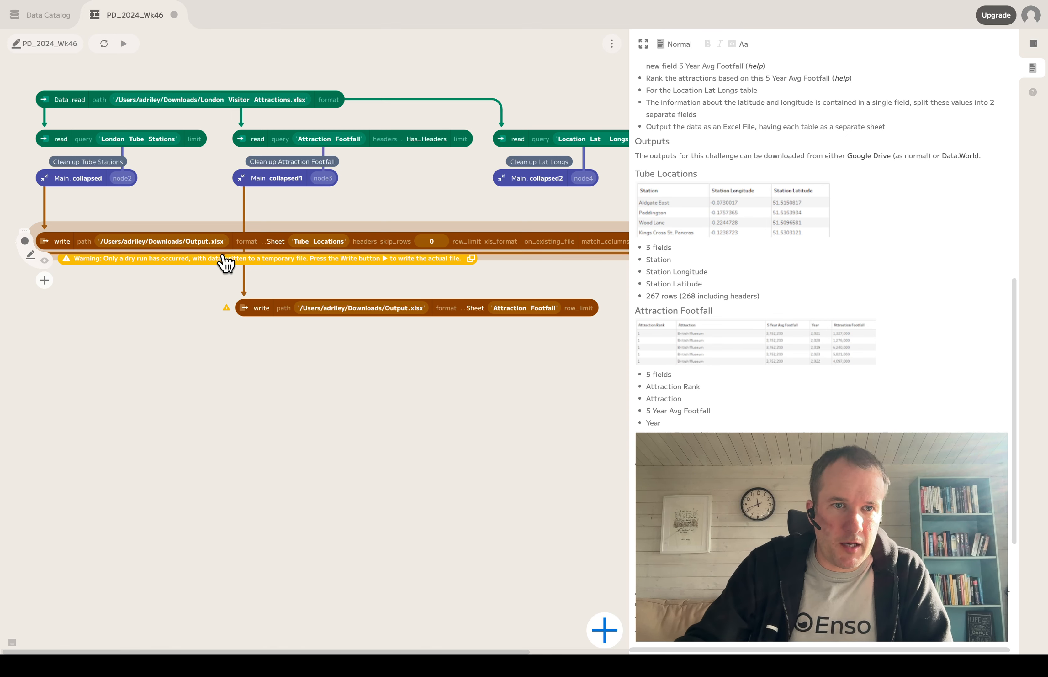
{"action": "left_click_drag", "start_coordinate": [227, 263], "coordinate": [348, 316]}
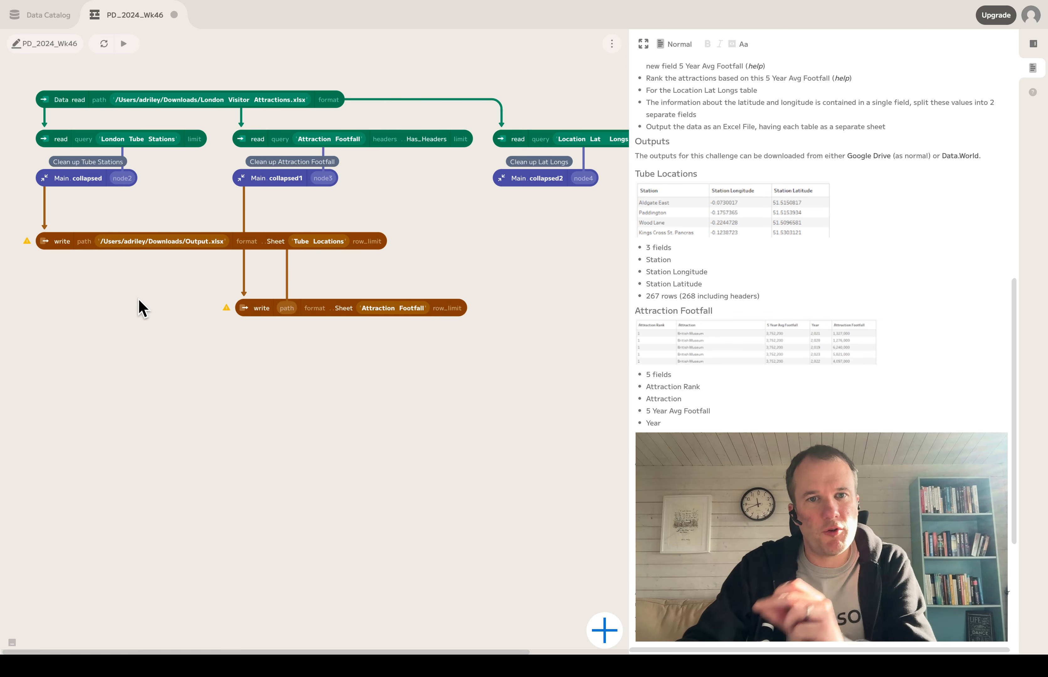
{"action": "left_click_drag", "start_coordinate": [272, 295], "coordinate": [278, 287]}
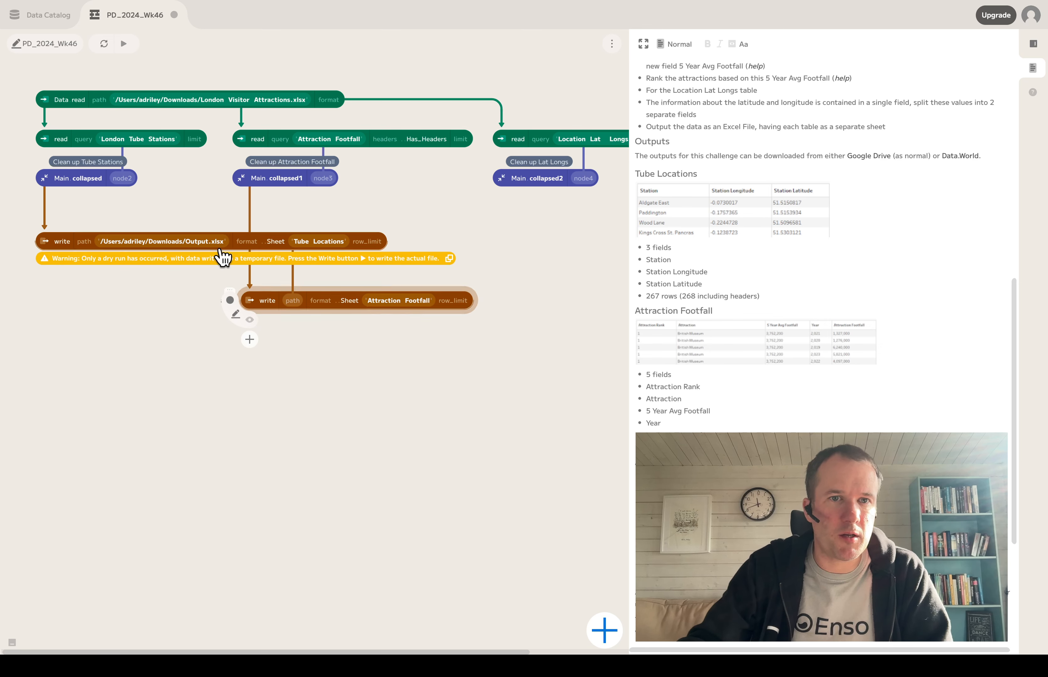
{"action": "left_click", "coordinate": [381, 282]}
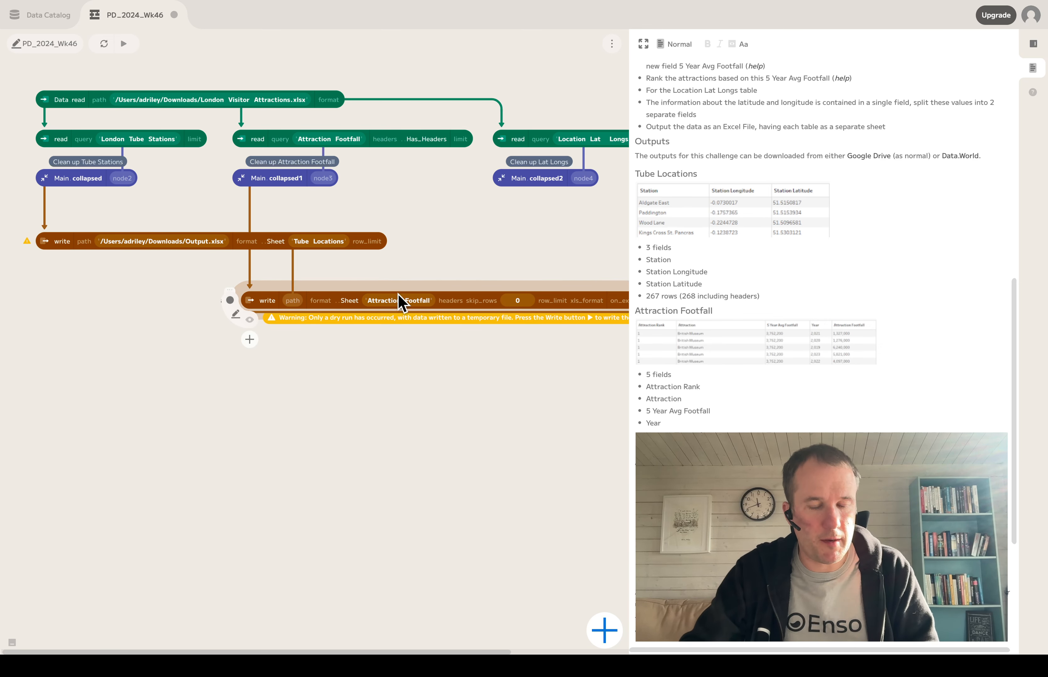
Duplicate the Attraction Footfall write component, taking the copy's path from the original's output and its data from Clean up Lat Longs
{"action": "key", "text": "ctrl+c"}
{"action": "key", "text": "ctrl+v"}
{"action": "left_click_drag", "start_coordinate": [477, 355], "coordinate": [473, 374]}
{"action": "left_click_drag", "start_coordinate": [384, 313], "coordinate": [508, 355]}
{"action": "left_click_drag", "start_coordinate": [511, 197], "coordinate": [436, 374]}
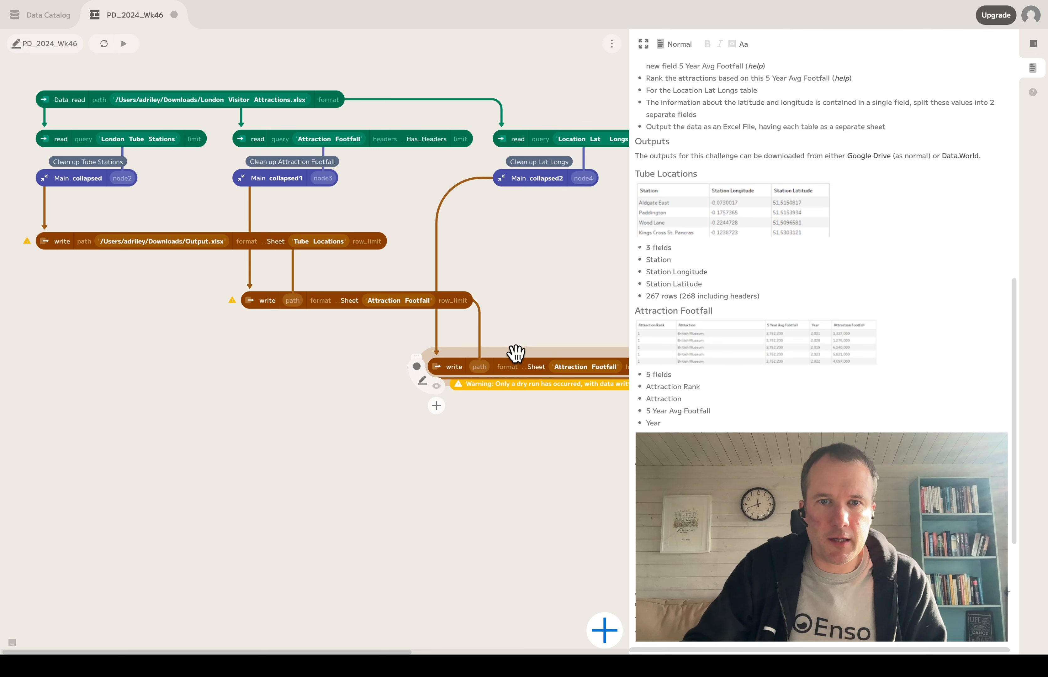
Reposition the third write component and set its sheet name to "Attraction Locations"
{"action": "left_click_drag", "start_coordinate": [515, 351], "coordinate": [470, 355]}
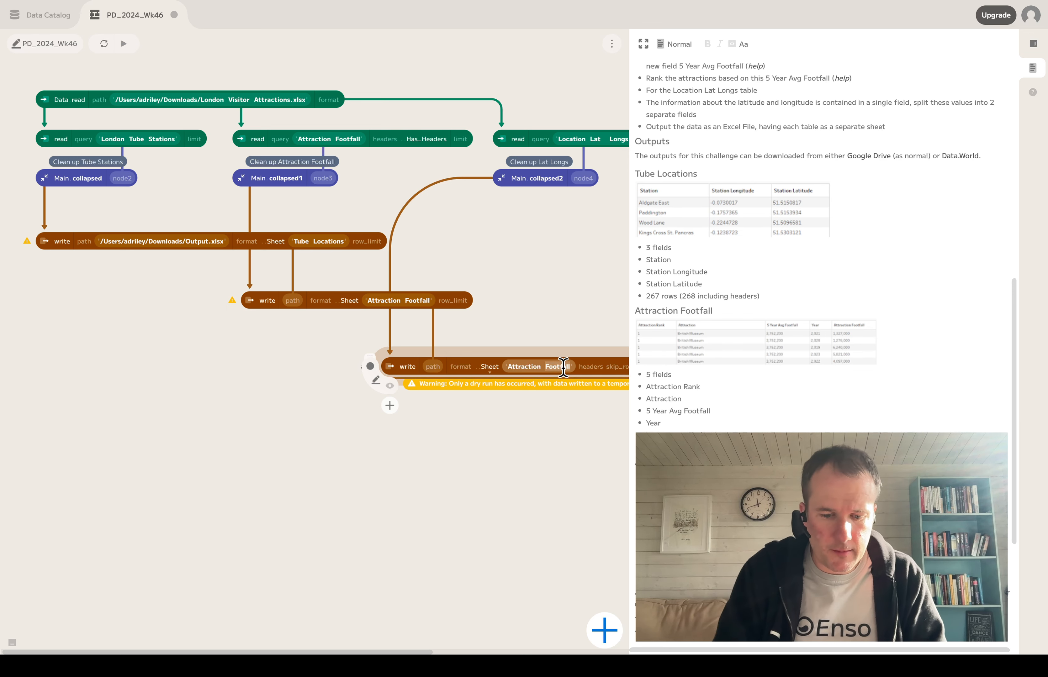
{"action": "type", "text": "Locations"}
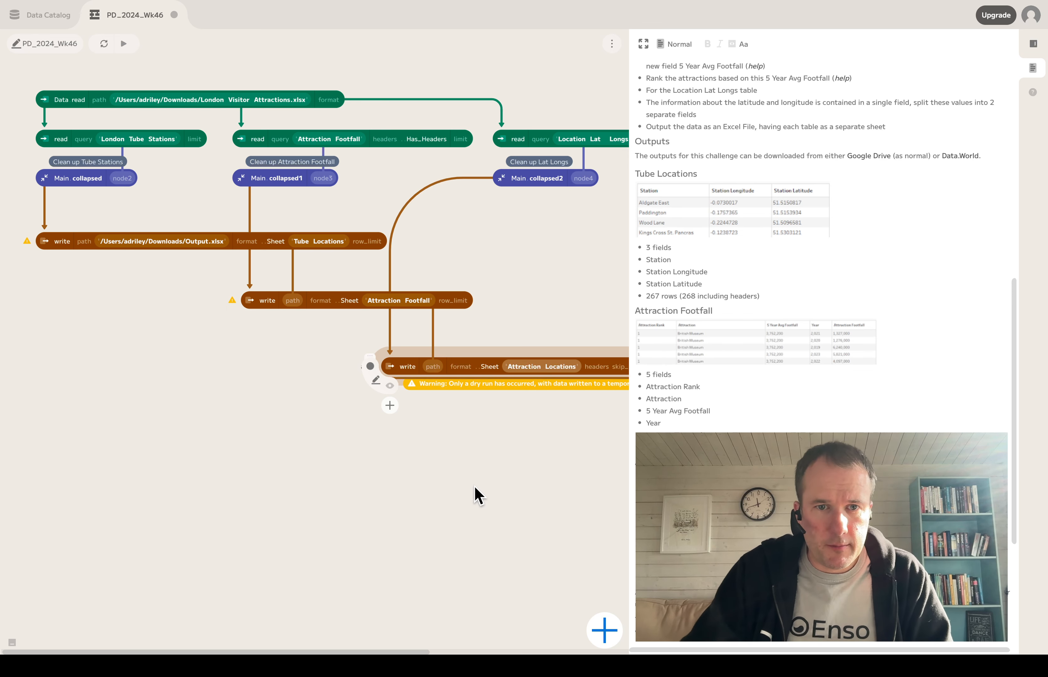
{"action": "left_click", "coordinate": [492, 442]}
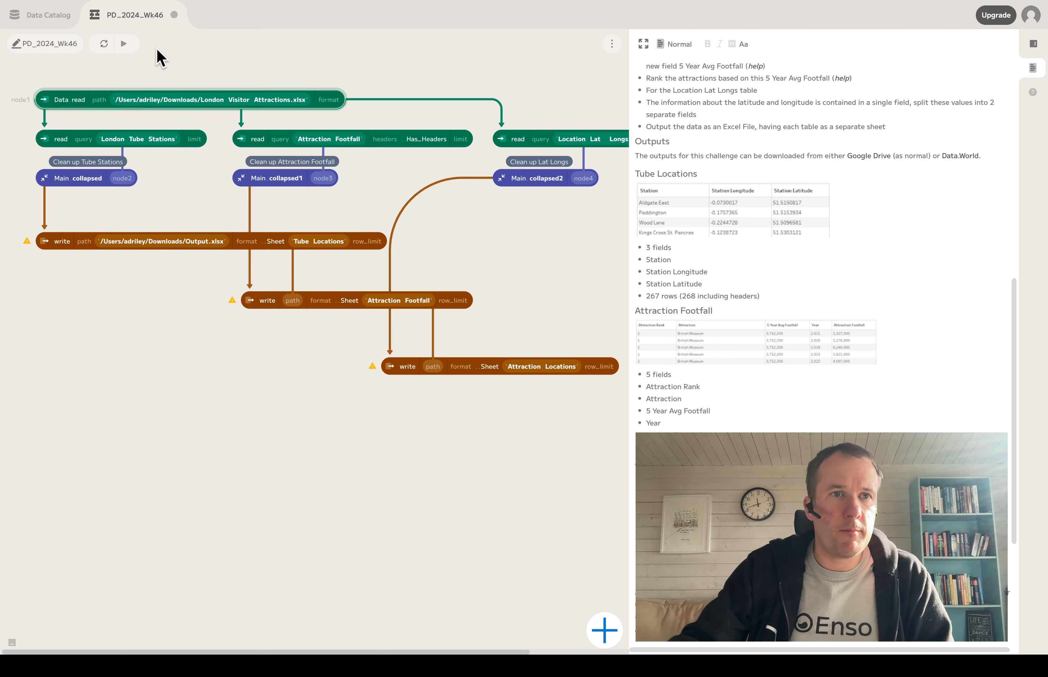
Run the workflow's write components to produce the actual Output.xlsx file, and look back over the challenge requirements
{"action": "left_click", "coordinate": [125, 44]}
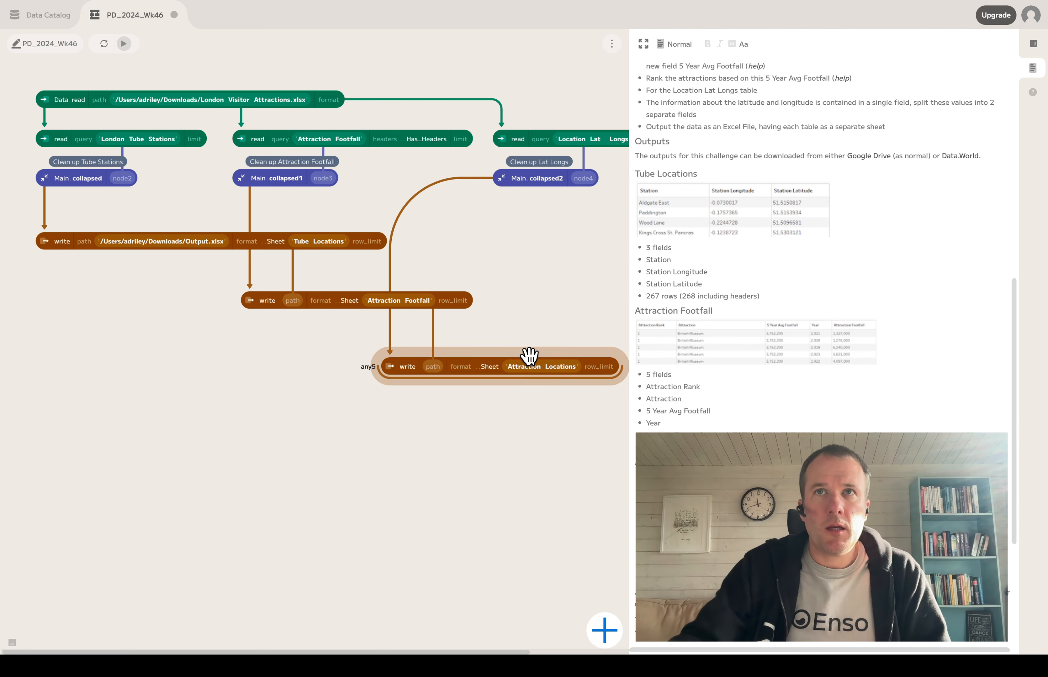
{"action": "scroll", "coordinate": [532, 318], "scroll_direction": "right", "scroll_amount": 1}
{"action": "scroll", "coordinate": [535, 328], "scroll_direction": "down", "scroll_amount": 2}
{"action": "scroll", "coordinate": [535, 328], "scroll_direction": "right", "scroll_amount": 2}
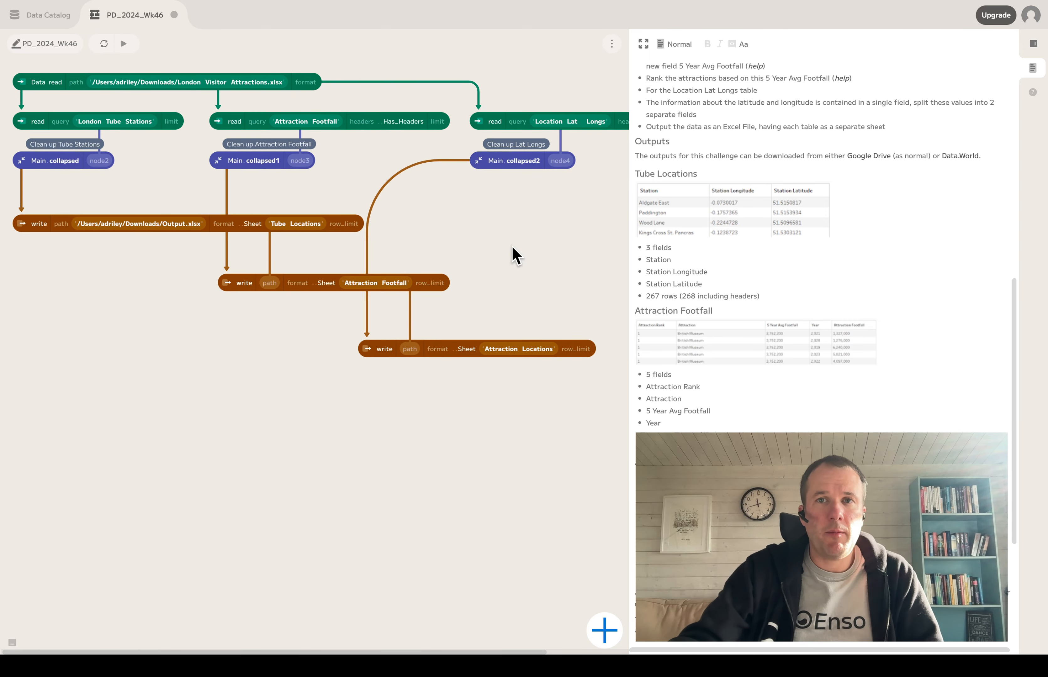
{"action": "scroll", "coordinate": [821, 246], "scroll_direction": "up", "scroll_amount": 10}
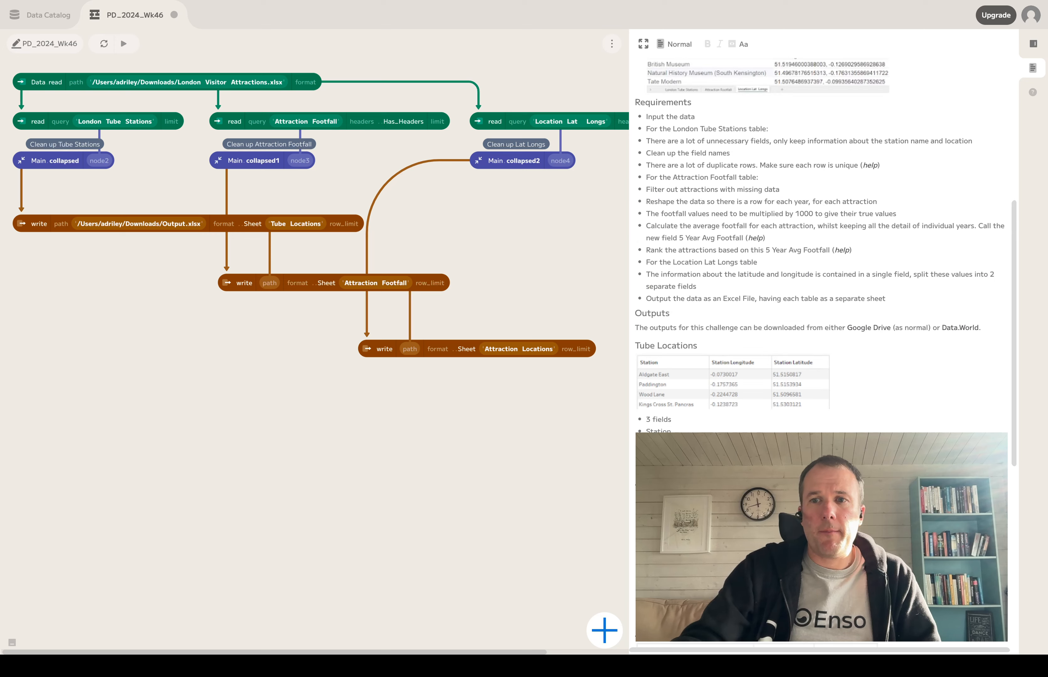